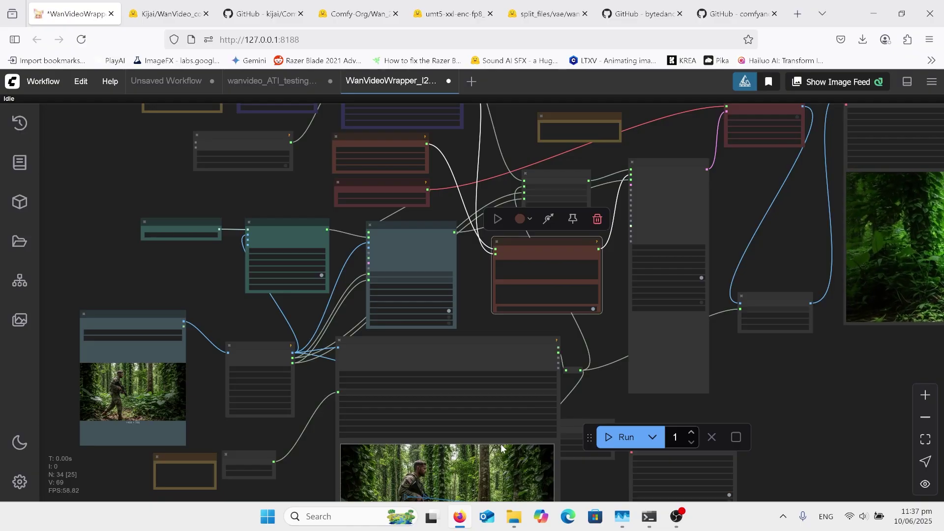
# Step: Look over the WanVideoWrapper image-to-video workflow and examine its Load Image node and the neighbouring nodes
pyautogui.moveTo(143, 250); pyautogui.dragTo(179, 190)
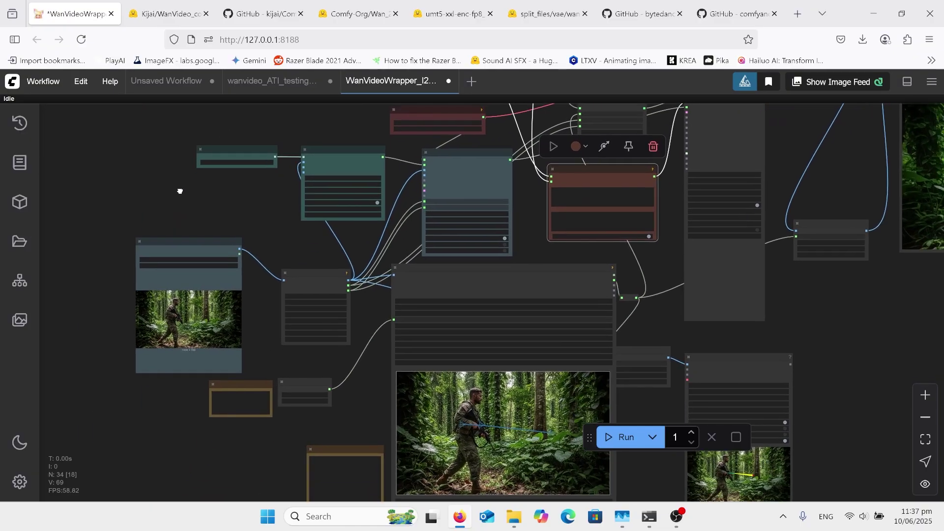
pyautogui.moveTo(241, 207)
pyautogui.mouseDown()
pyautogui.moveTo(223, 205)
pyautogui.moveTo(237, 209)
pyautogui.mouseUp()
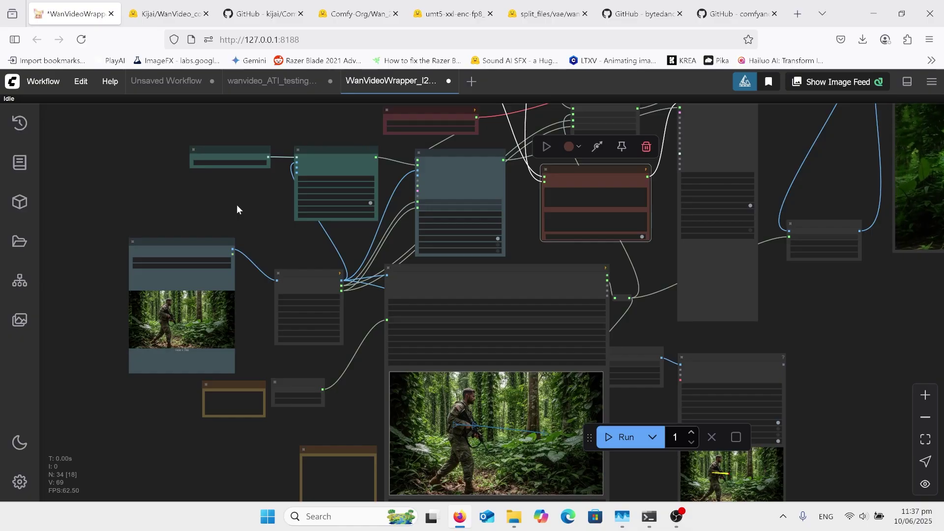
pyautogui.scroll(3, 606, 178)
pyautogui.moveTo(461, 118); pyautogui.dragTo(462, 277)
pyautogui.scroll(4, 393, 185)
pyautogui.scroll(1, 408, 196)
pyautogui.scroll(-1, 442, 276)
pyautogui.scroll(2, 364, 140)
pyautogui.moveTo(365, 142); pyautogui.dragTo(589, 141)
pyautogui.scroll(2, 396, 141)
pyautogui.scroll(-1, 459, 144)
pyautogui.scroll(-4, 516, 139)
pyautogui.press('Escape')
pyautogui.scroll(-1, 147, 403)
pyautogui.moveTo(148, 403); pyautogui.dragTo(344, 199)
pyautogui.scroll(1, 277, 316)
pyautogui.scroll(-1, 344, 199)
pyautogui.moveTo(309, 347); pyautogui.dragTo(399, 204)
pyautogui.scroll(3, 321, 324)
pyautogui.scroll(-1, 399, 204)
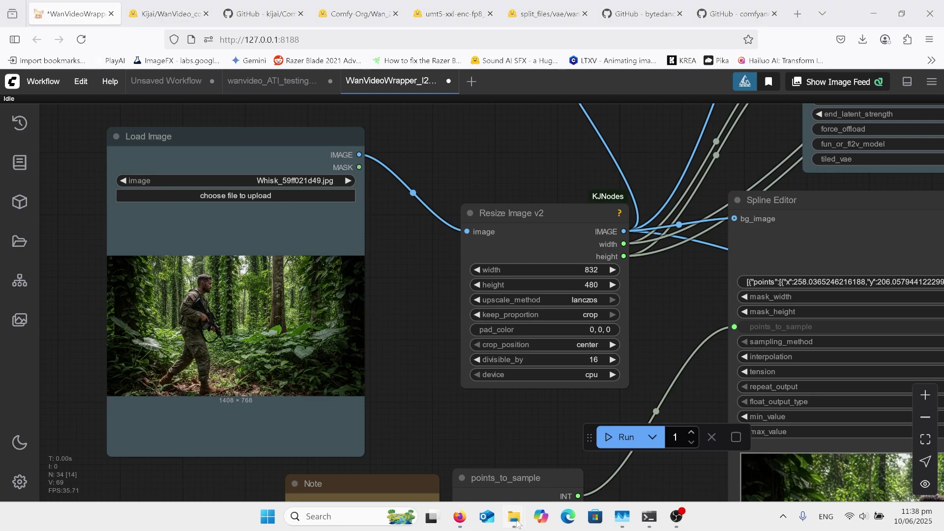
# Step: Check the source image Whisk_59ff021d49.jpg in the w folder in File Explorer and return to the workflow
pyautogui.moveTo(517, 524)
pyautogui.click(415, 459)
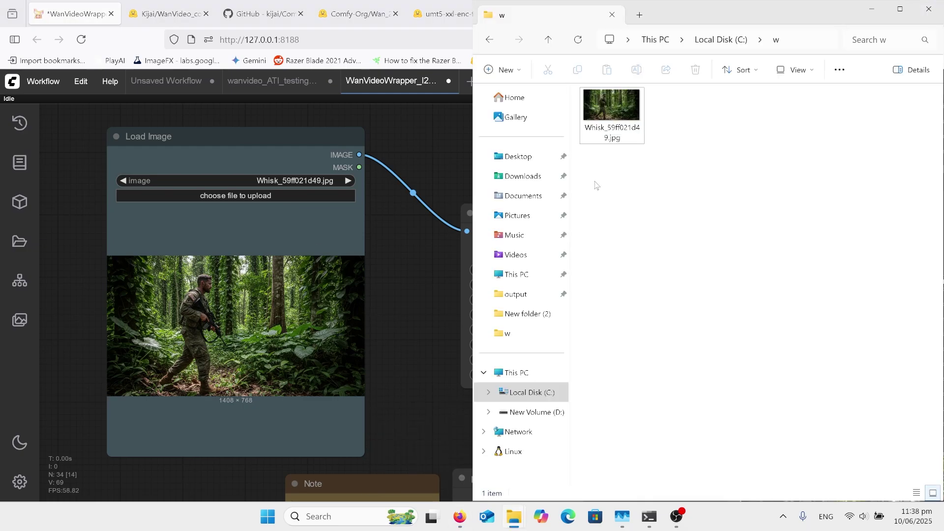
pyautogui.moveTo(612, 122); pyautogui.dragTo(585, 165)
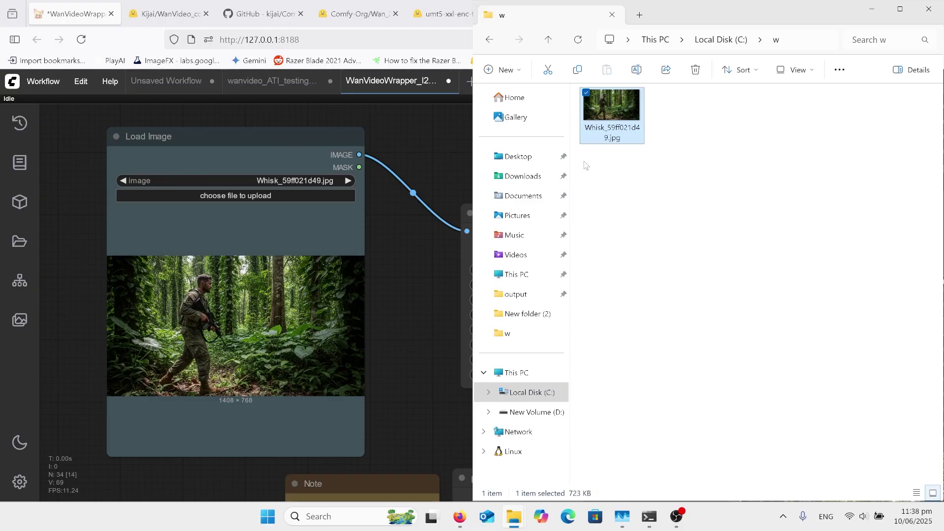
pyautogui.click(423, 146)
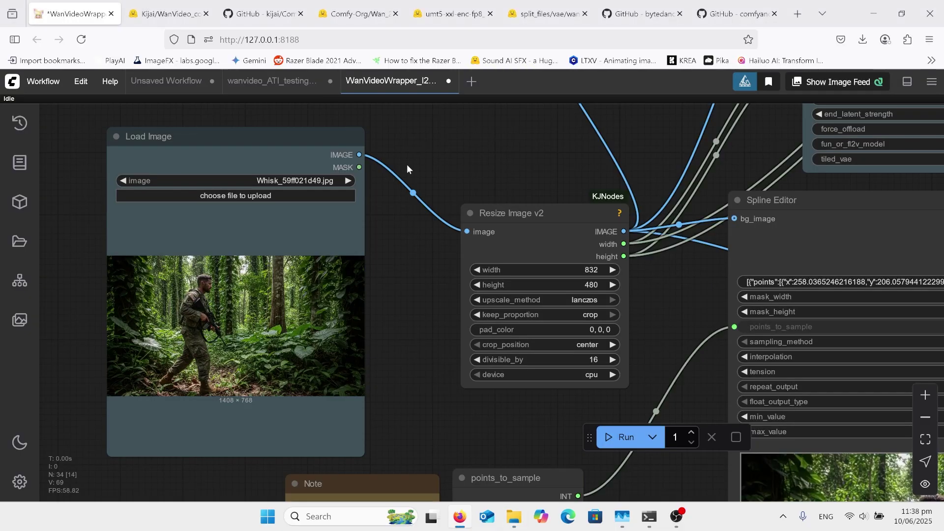
# Step: Examine the width, height, upscale method, crop and divisibility settings of the Resize Image v2 node
pyautogui.moveTo(400, 316); pyautogui.dragTo(302, 310)
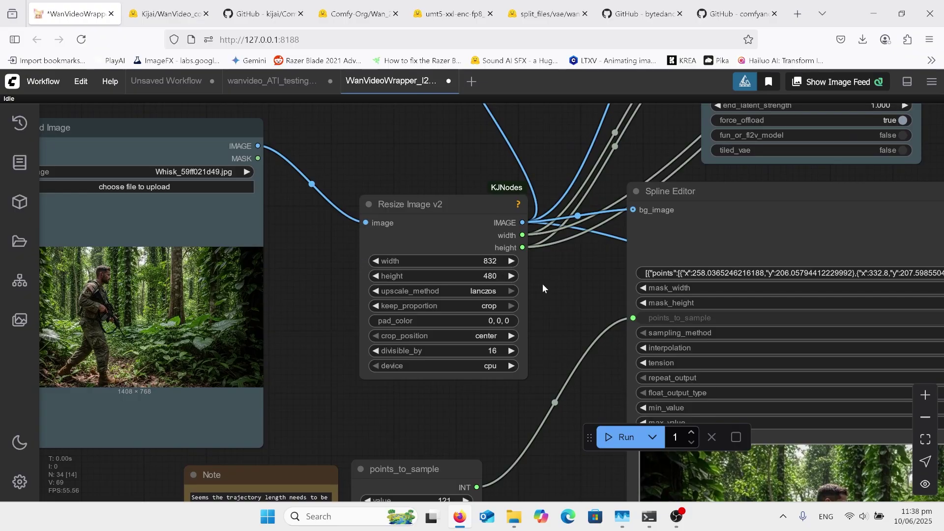
pyautogui.scroll(4, 579, 384)
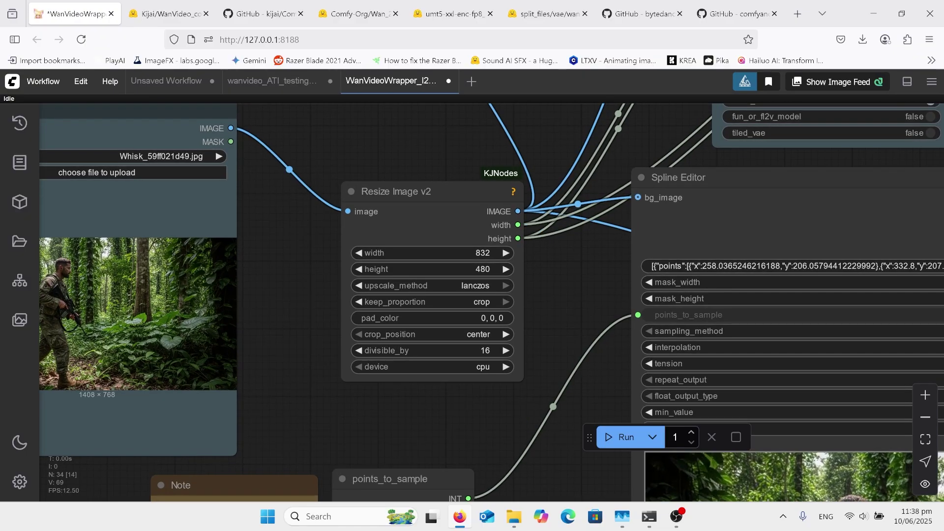
pyautogui.scroll(-3, 539, 182)
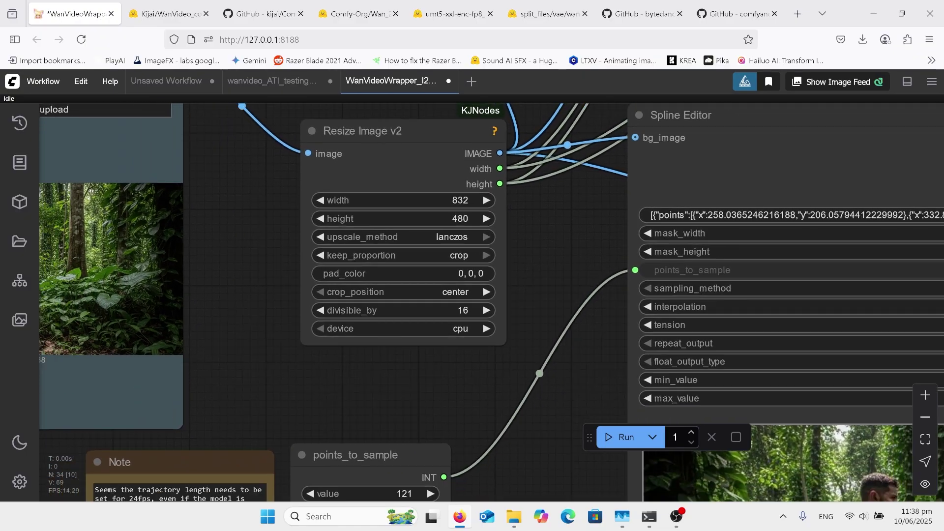
pyautogui.scroll(3, 553, 395)
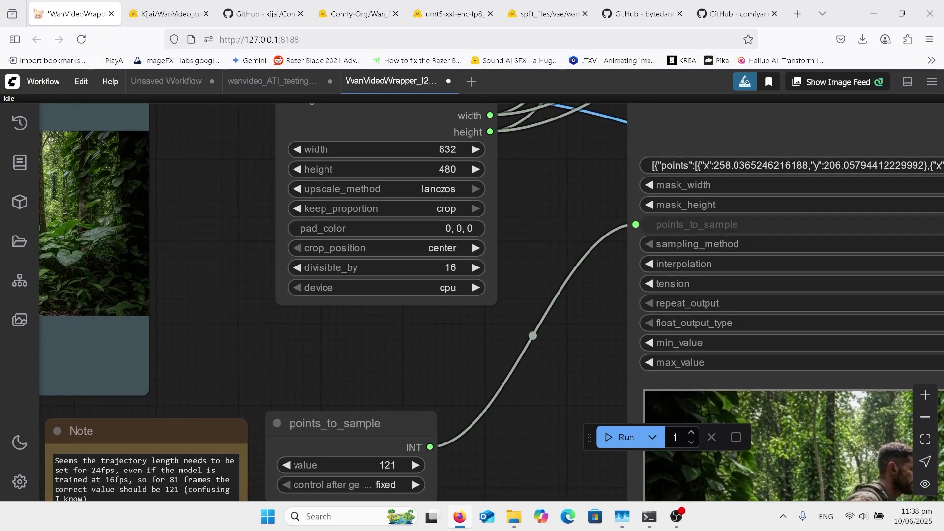
pyautogui.scroll(2, 481, 350)
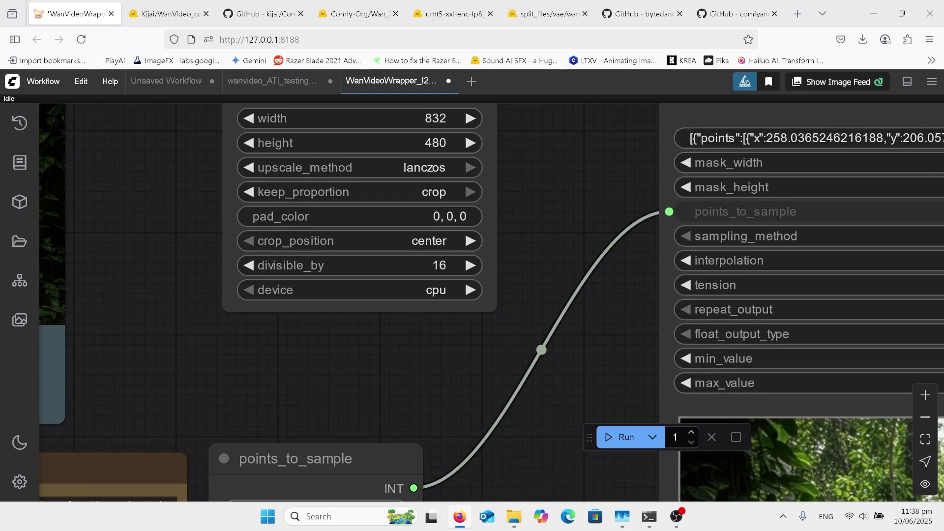
# Step: Examine the points_to_sample node feeding the Spline Editor and read the adjoining note about trajectory length
pyautogui.scroll(-3, 482, 349)
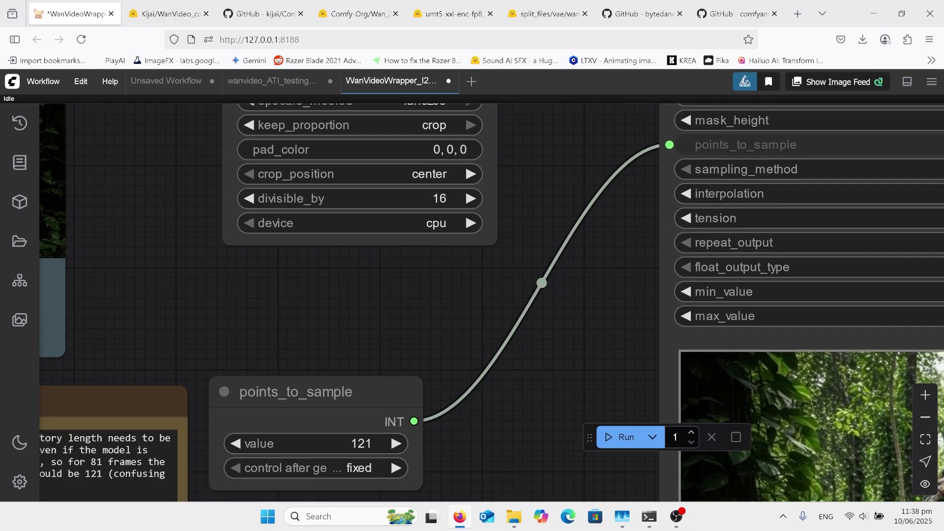
pyautogui.scroll(-2, 482, 350)
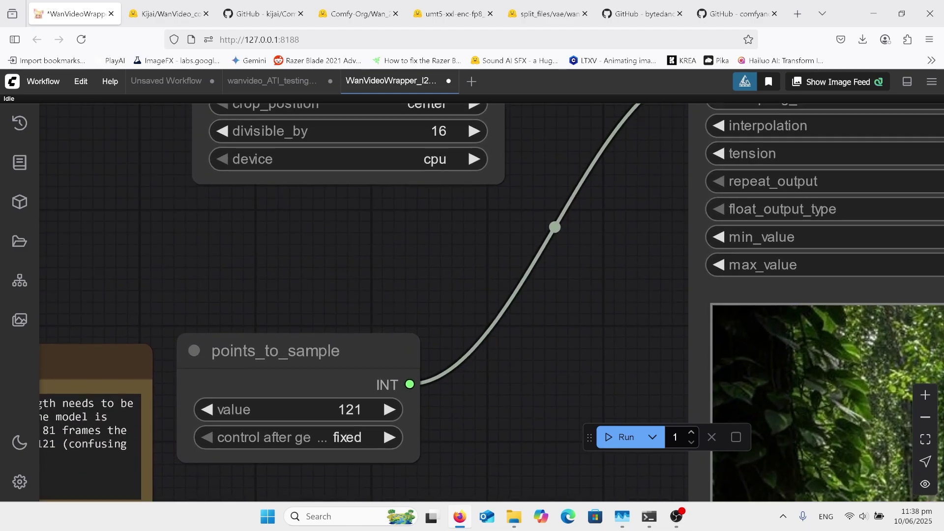
pyautogui.scroll(-3, 468, 220)
pyautogui.scroll(3, 391, 396)
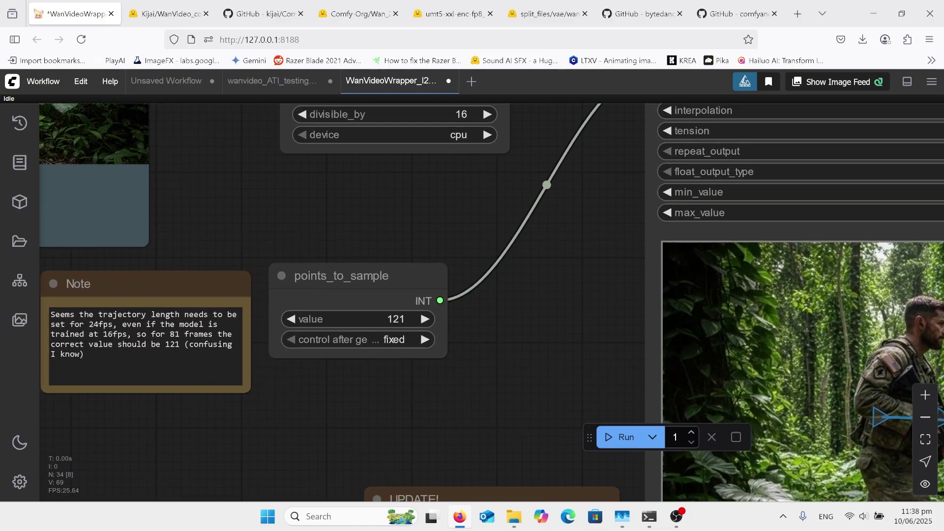
pyautogui.click(359, 242)
pyautogui.scroll(2, 359, 369)
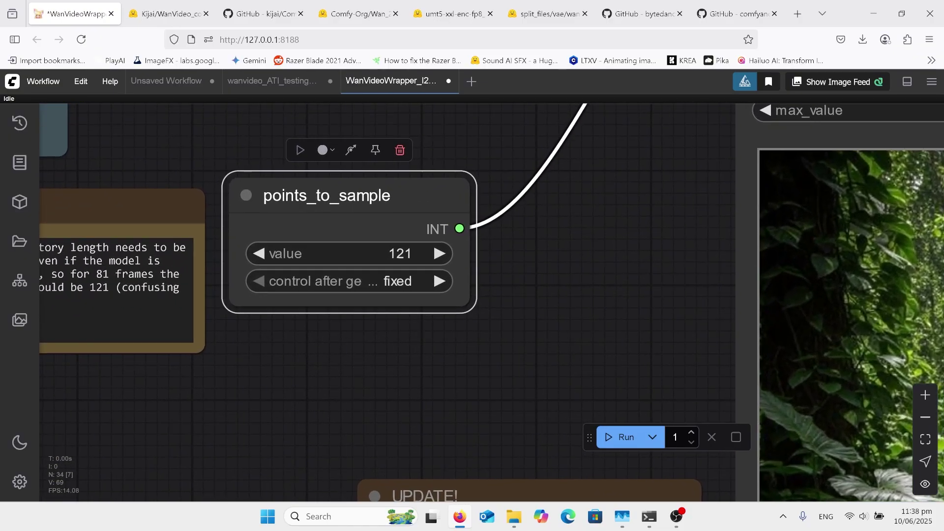
pyautogui.moveTo(426, 264); pyautogui.dragTo(538, 261)
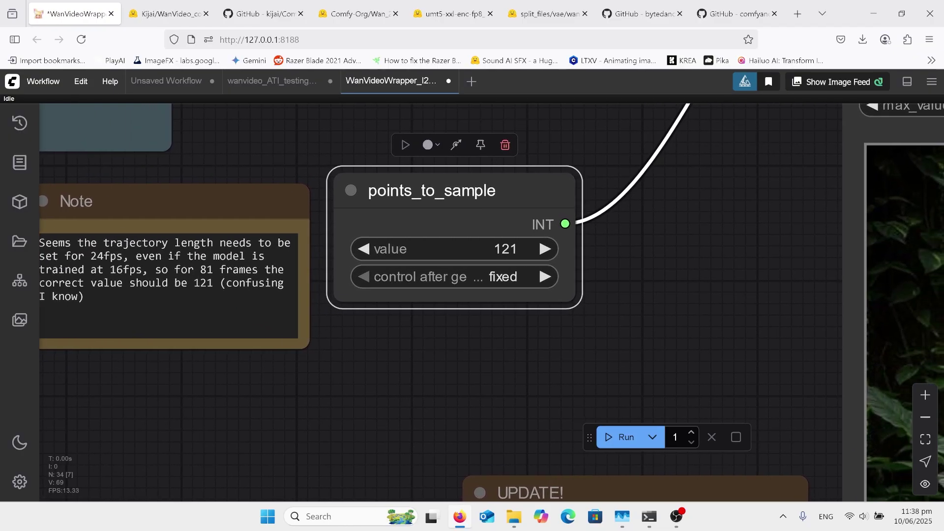
pyautogui.hscroll(-1, 442, 295)
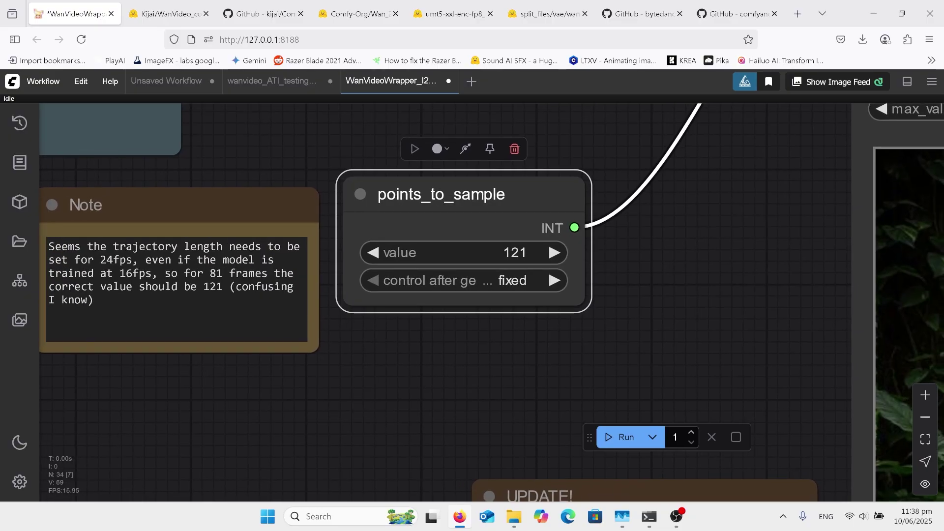
pyautogui.scroll(-1, 429, 442)
pyautogui.scroll(5, 634, 322)
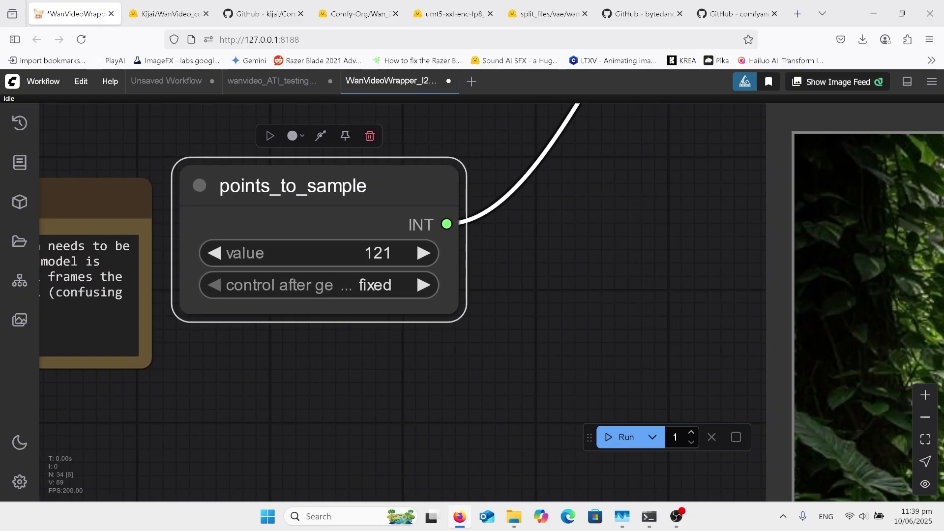
pyautogui.scroll(-1, 492, 302)
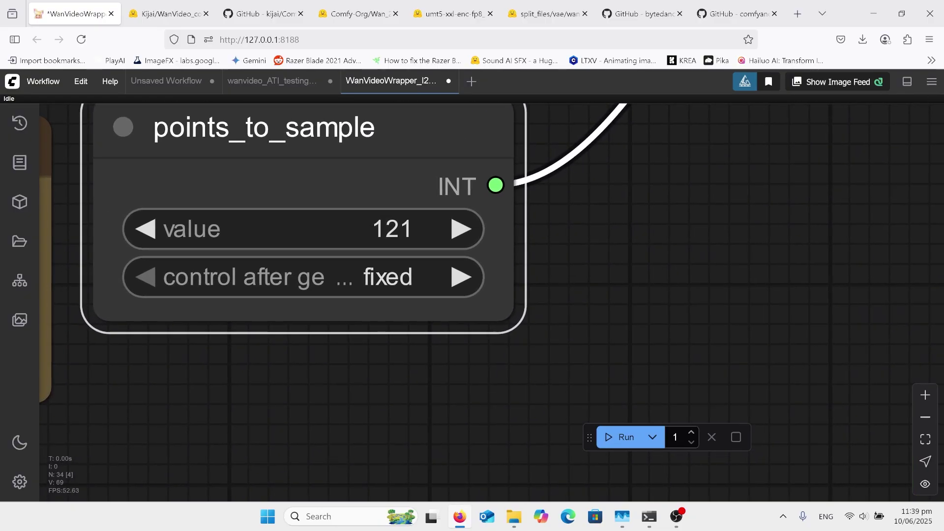
pyautogui.scroll(-4, 452, 373)
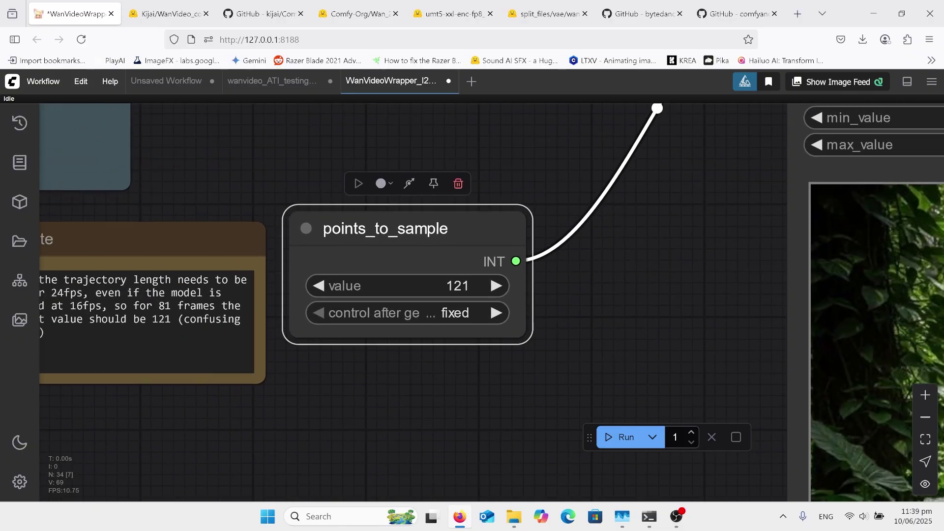
pyautogui.scroll(-3, 374, 294)
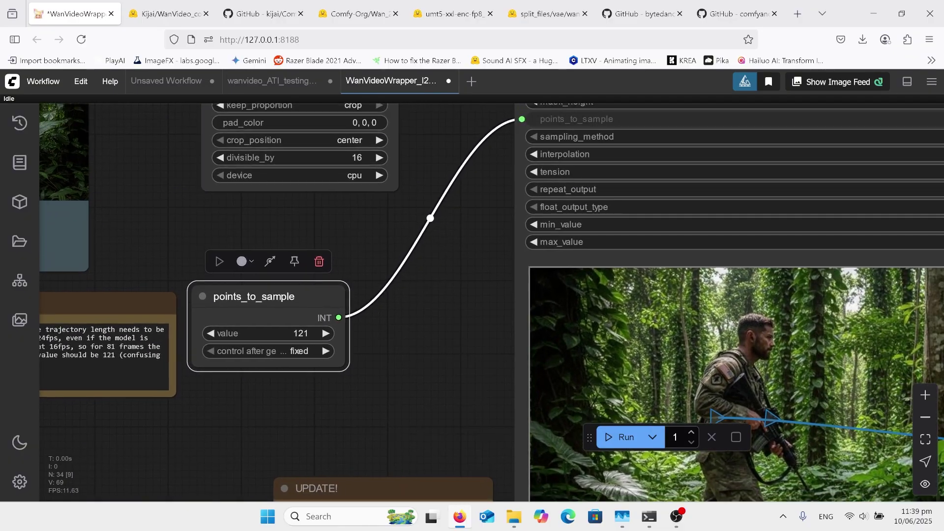
# Step: Examine the WanVideo ClipVision Encode and WanVideo ImageToVideo Encode nodes with their inputs and settings
pyautogui.scroll(-7, 339, 496)
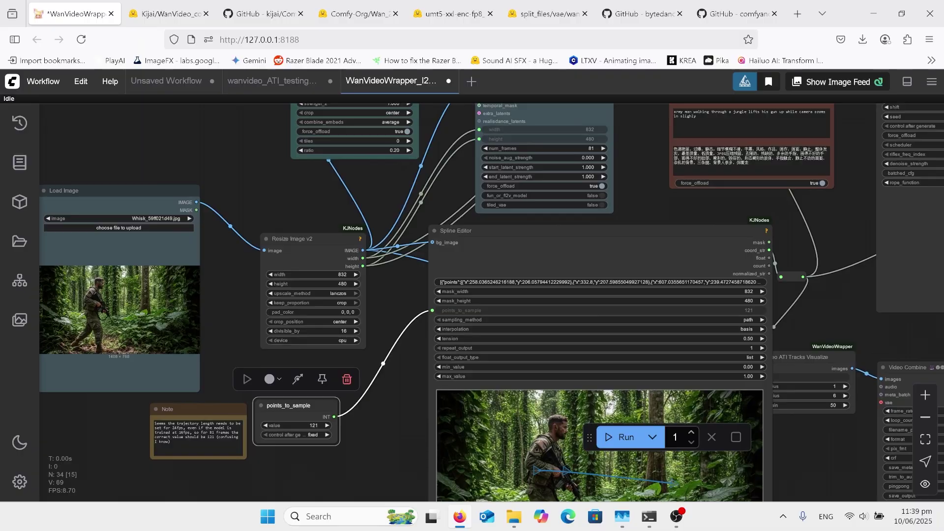
pyautogui.scroll(-1, 394, 492)
pyautogui.moveTo(399, 222); pyautogui.dragTo(394, 276)
pyautogui.scroll(7, 363, 226)
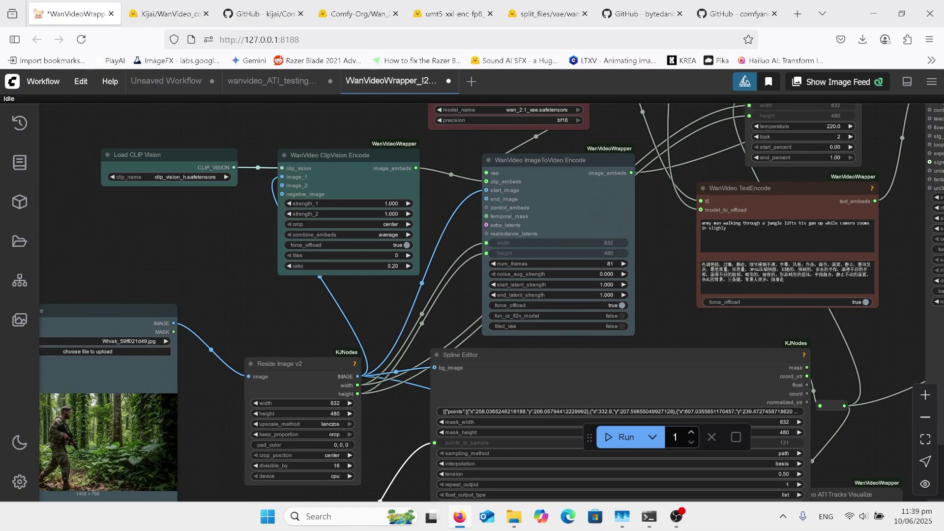
pyautogui.moveTo(373, 226); pyautogui.dragTo(462, 263)
pyautogui.scroll(-2, 464, 261)
pyautogui.scroll(1, 467, 256)
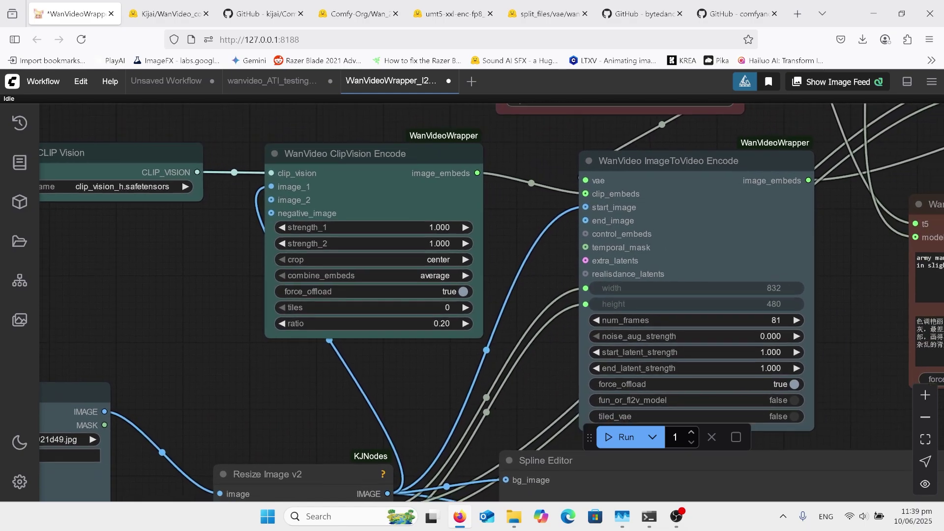
pyautogui.scroll(2, 688, 310)
pyautogui.click(374, 207)
# Step: Examine the model and precision settings of the Load WanVideo T5 TextEncoder and WanVideo VAE Loader nodes
pyautogui.moveTo(530, 265); pyautogui.dragTo(373, 500)
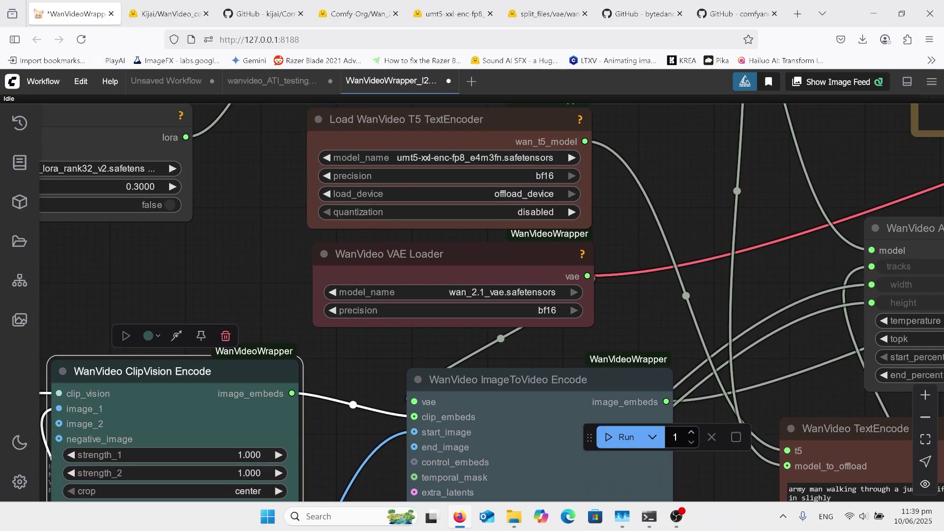
pyautogui.moveTo(245, 276); pyautogui.dragTo(302, 347)
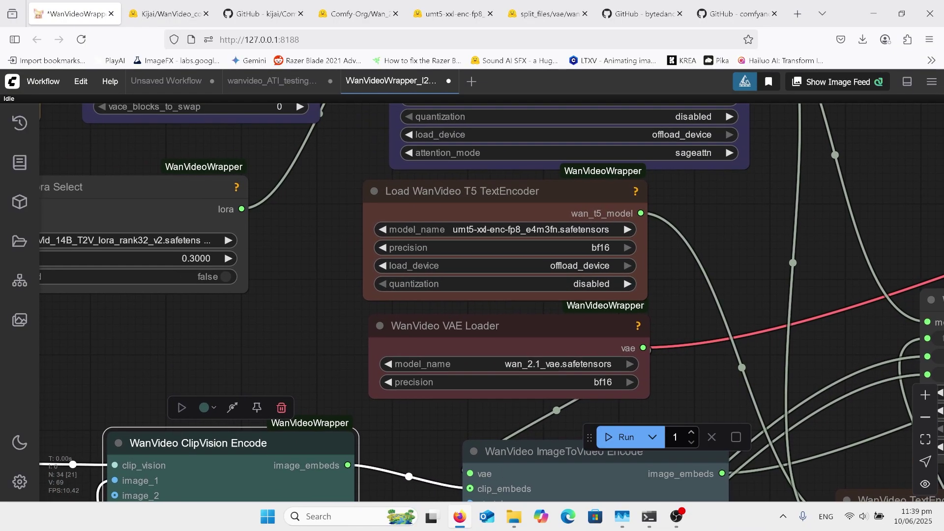
pyautogui.scroll(8, 498, 258)
pyautogui.scroll(-6, 545, 209)
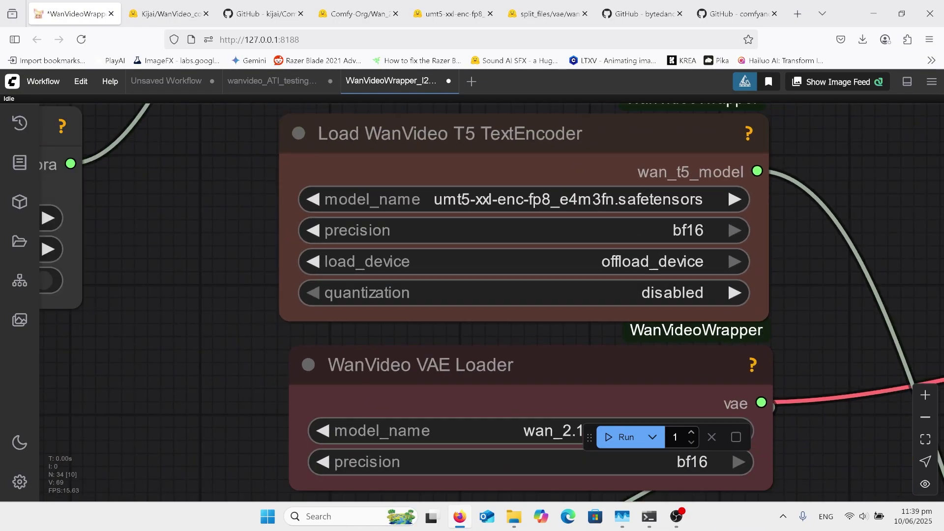
pyautogui.scroll(4, 575, 413)
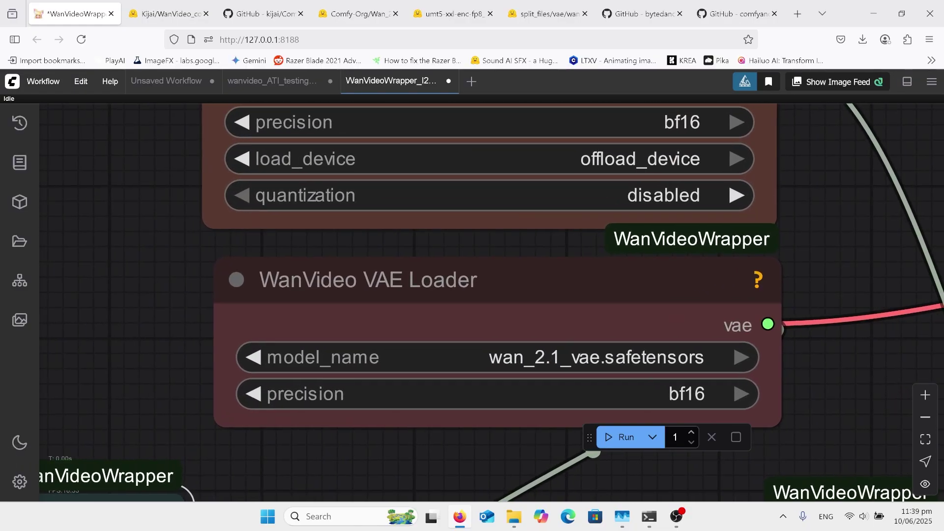
pyautogui.scroll(-5, 697, 380)
pyautogui.scroll(-1, 491, 302)
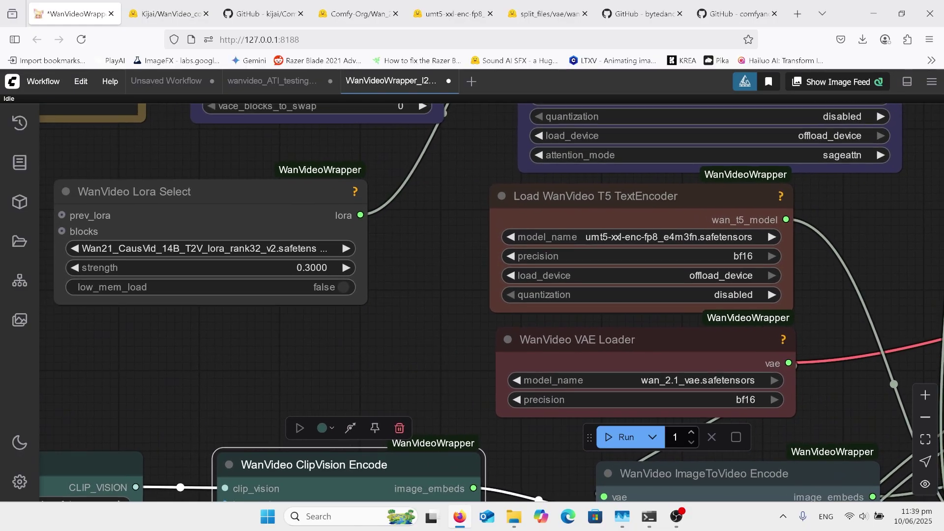
# Step: Examine the LoRA file and strength in WanVideo Lora Select, plus the connected BlockSwap and Model Loader nodes
pyautogui.scroll(-1, 492, 302)
pyautogui.scroll(5, 195, 246)
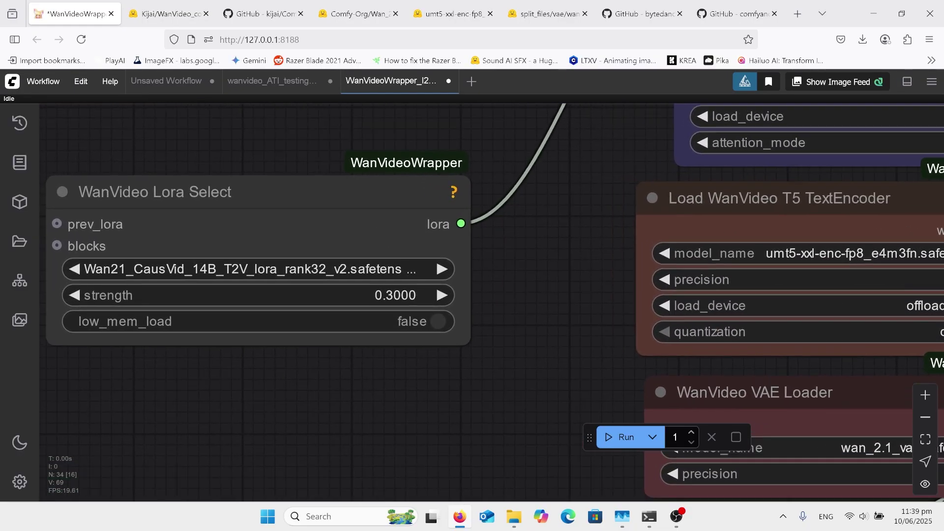
pyautogui.hscroll(-1, 286, 257)
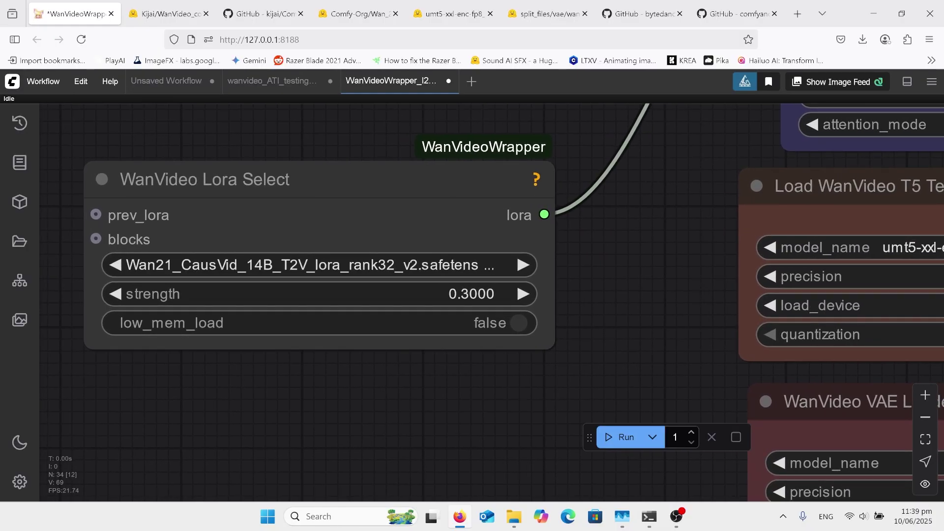
pyautogui.scroll(3, 622, 285)
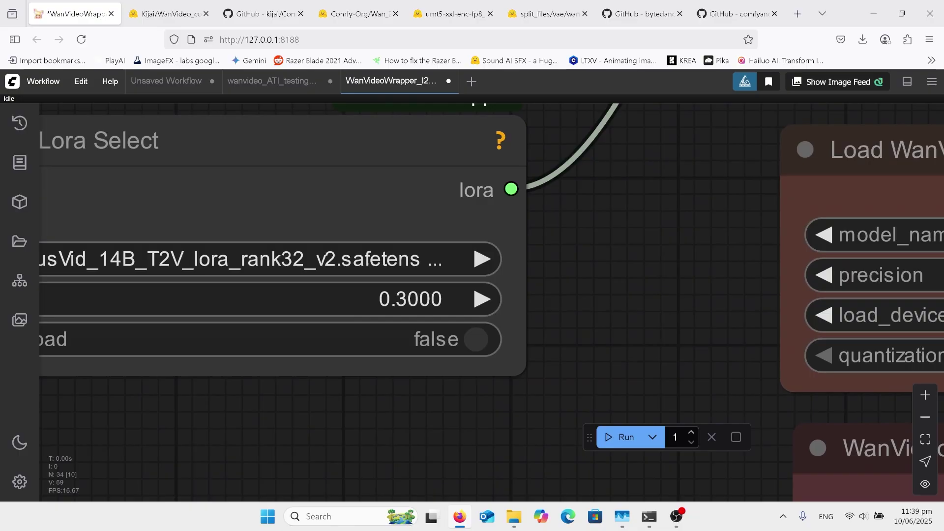
pyautogui.scroll(-8, 575, 366)
pyautogui.scroll(-1, 491, 303)
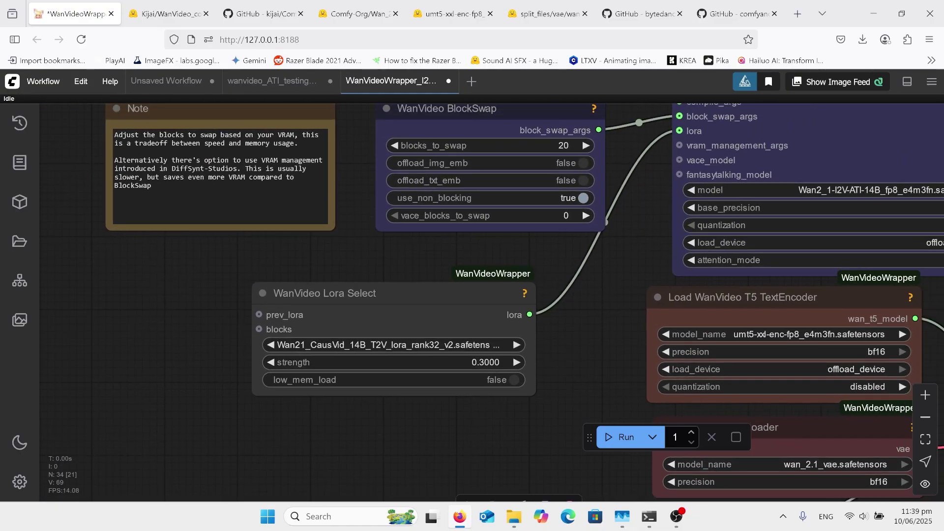
pyautogui.scroll(-1, 492, 302)
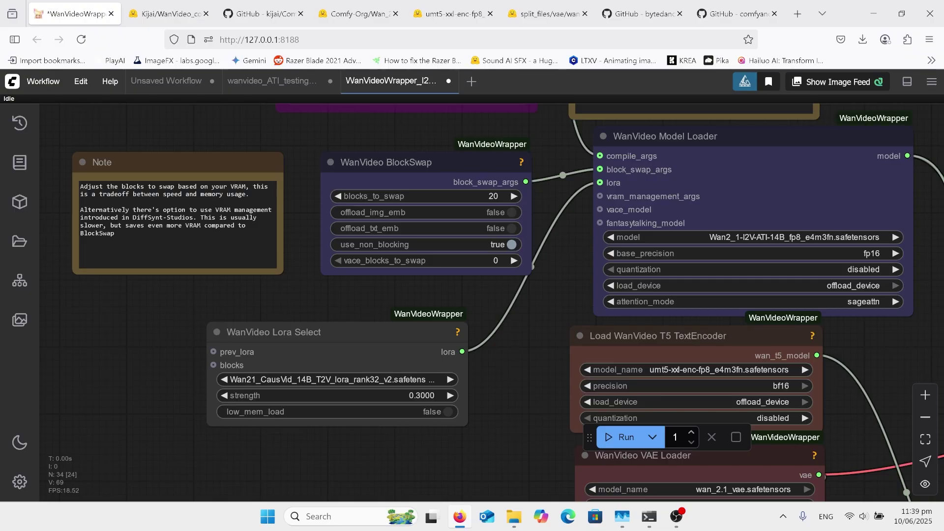
pyautogui.scroll(2, 491, 302)
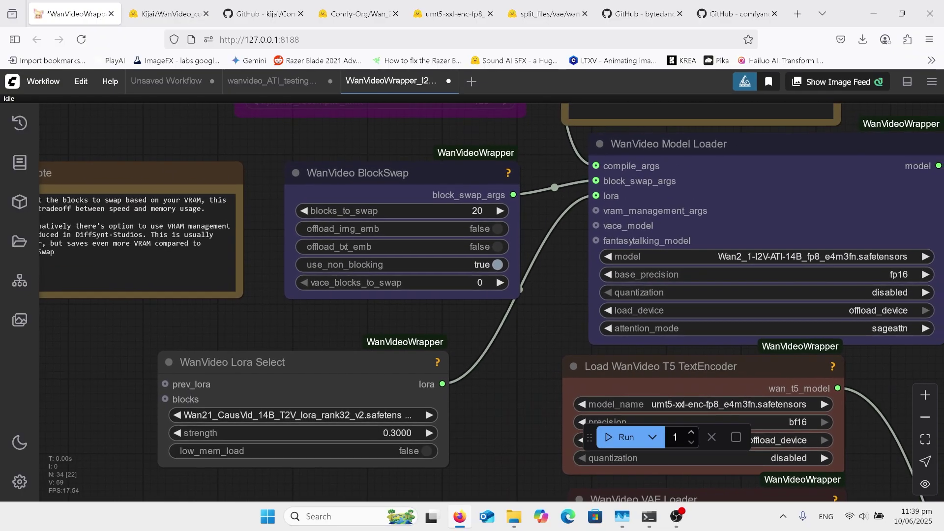
# Step: Examine the model, base precision and attention settings of the WanVideo Model Loader, along with its BlockSwap input and the adjoining note
pyautogui.scroll(2, 683, 187)
pyautogui.moveTo(491, 302); pyautogui.dragTo(442, 379)
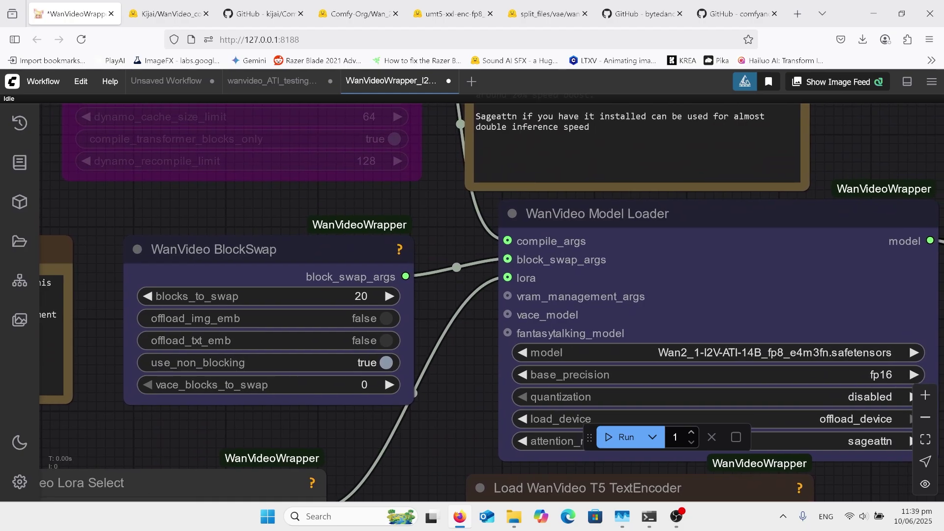
pyautogui.scroll(3, 481, 320)
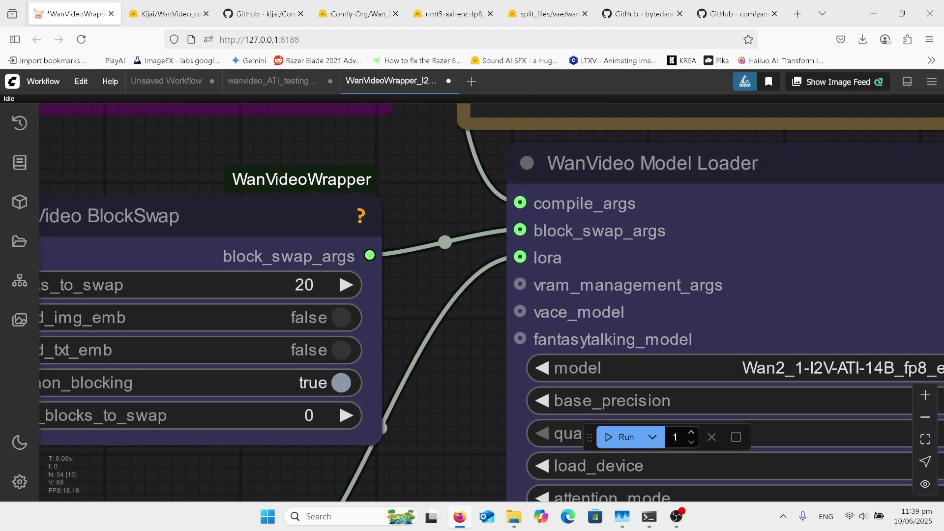
pyautogui.scroll(-3, 434, 365)
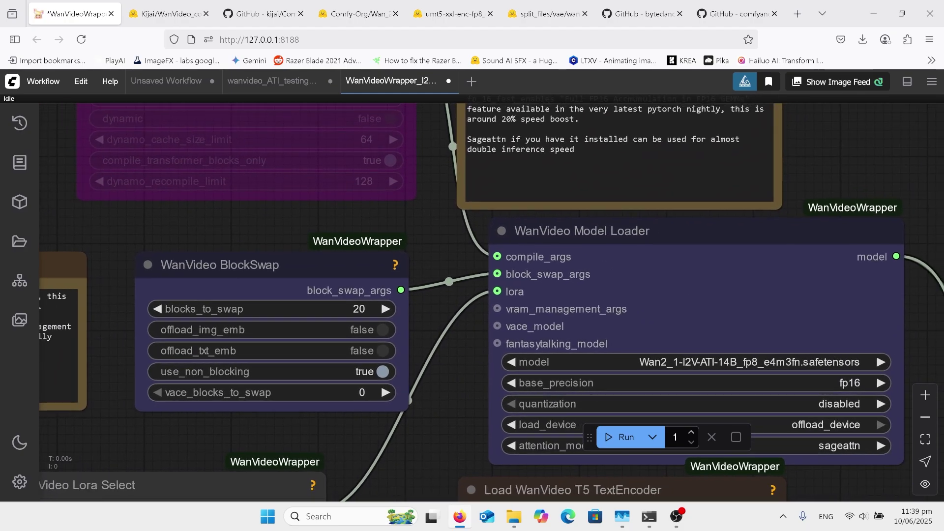
pyautogui.moveTo(434, 365); pyautogui.dragTo(454, 449)
pyautogui.scroll(-2, 471, 302)
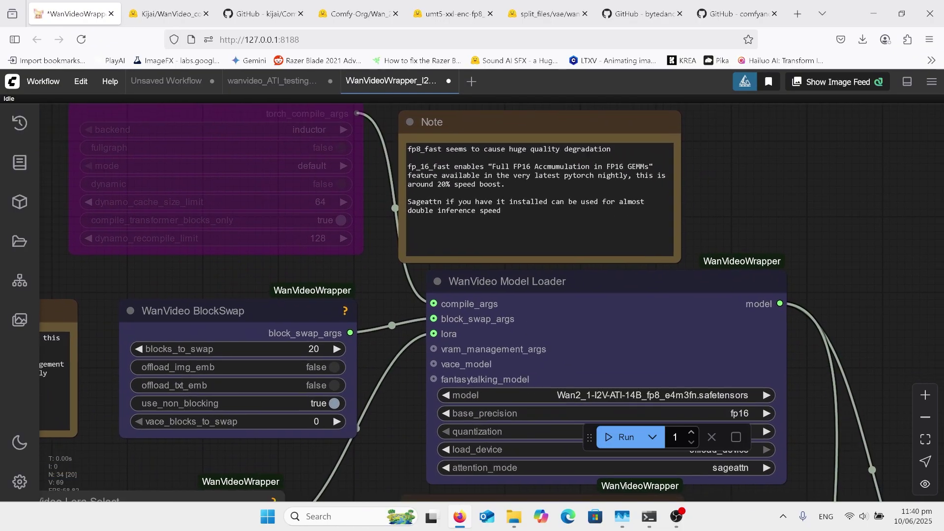
pyautogui.scroll(3, 472, 302)
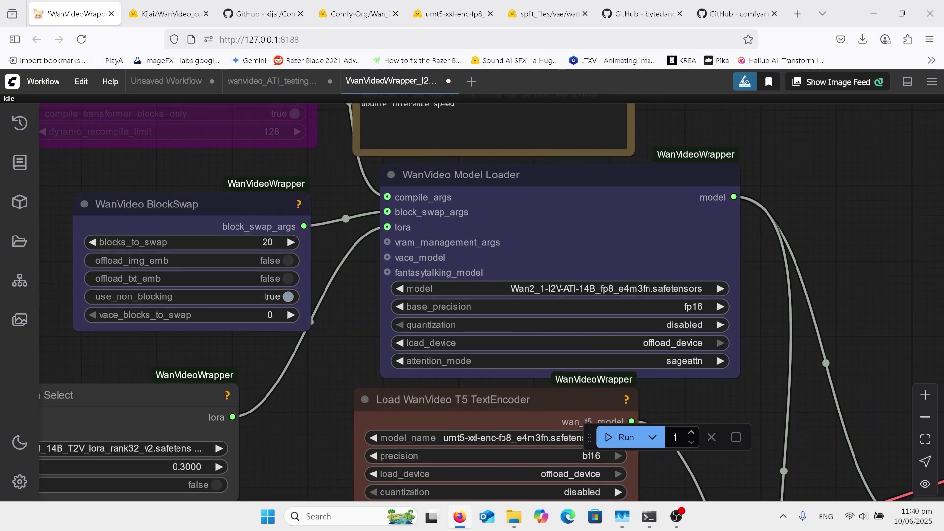
pyautogui.scroll(-5, 472, 302)
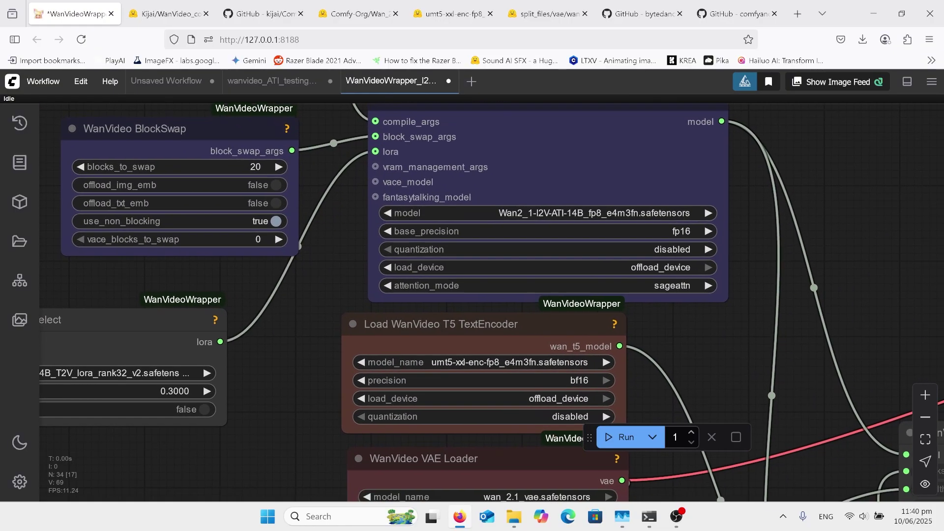
pyautogui.scroll(4, 652, 232)
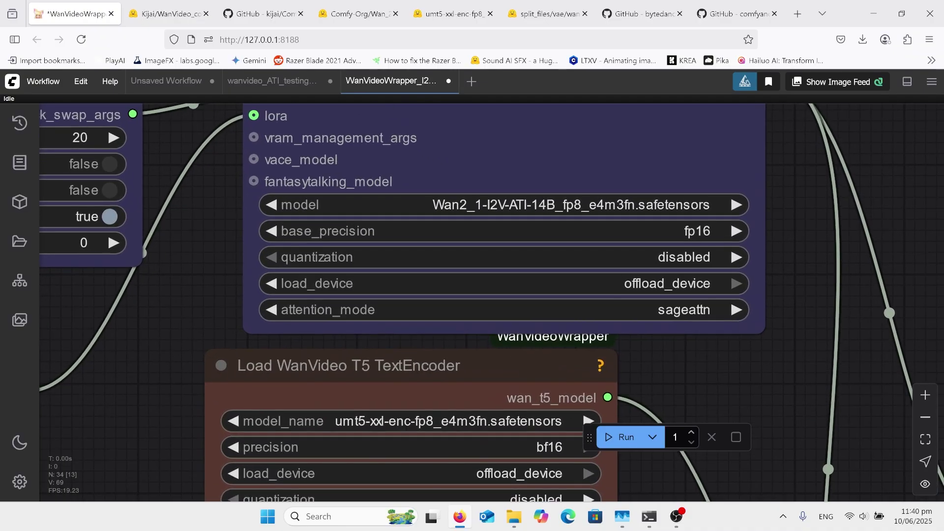
pyautogui.scroll(-5, 550, 173)
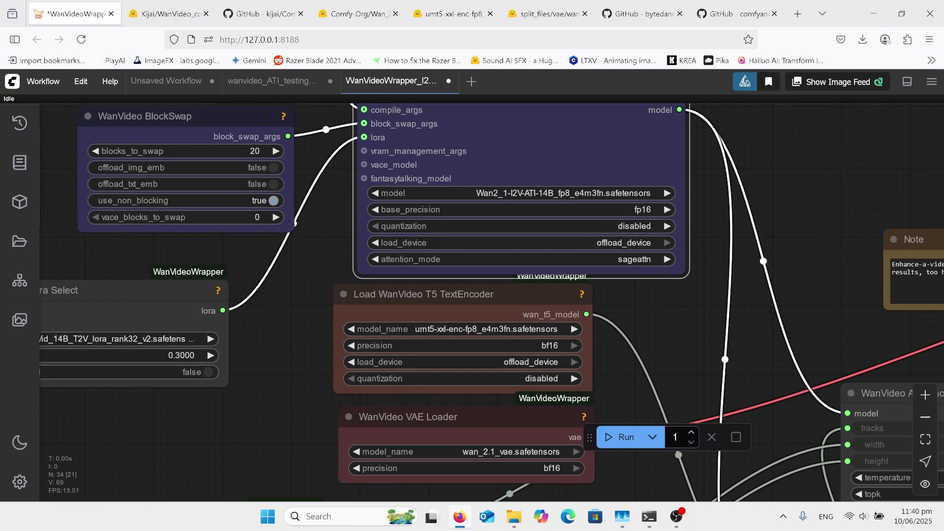
# Step: Examine the Spline Editor's mask size, sampling and interpolation settings and the trajectory drawn over the soldier image
pyautogui.scroll(-5, 491, 302)
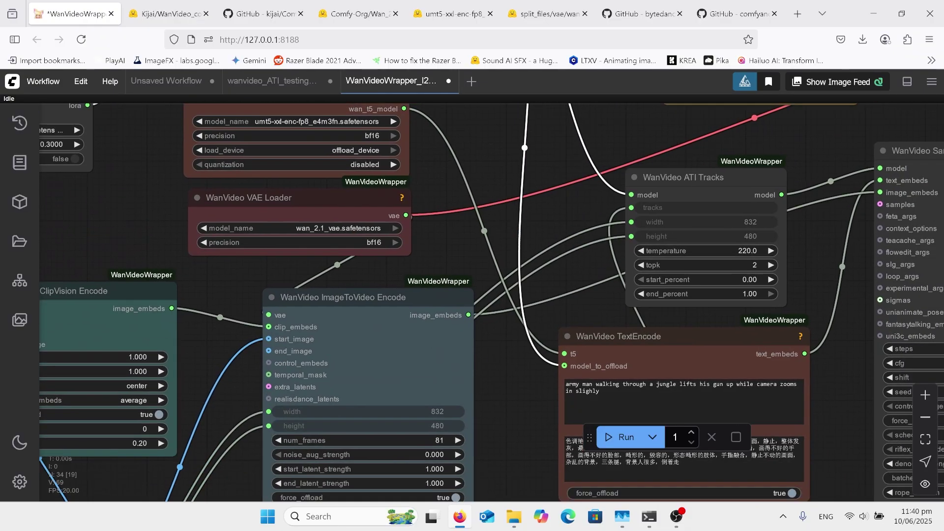
pyautogui.moveTo(511, 394); pyautogui.dragTo(478, 214)
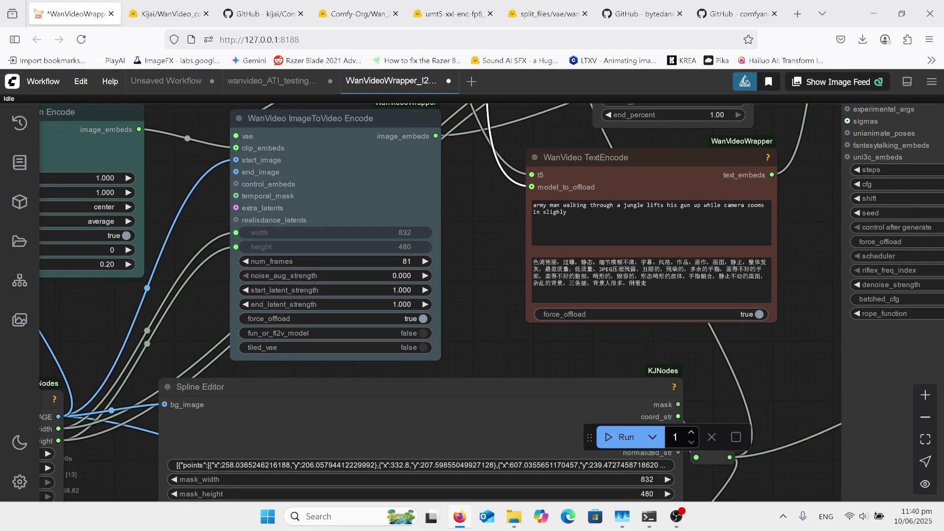
pyautogui.scroll(4, 436, 306)
pyautogui.scroll(-4, 437, 306)
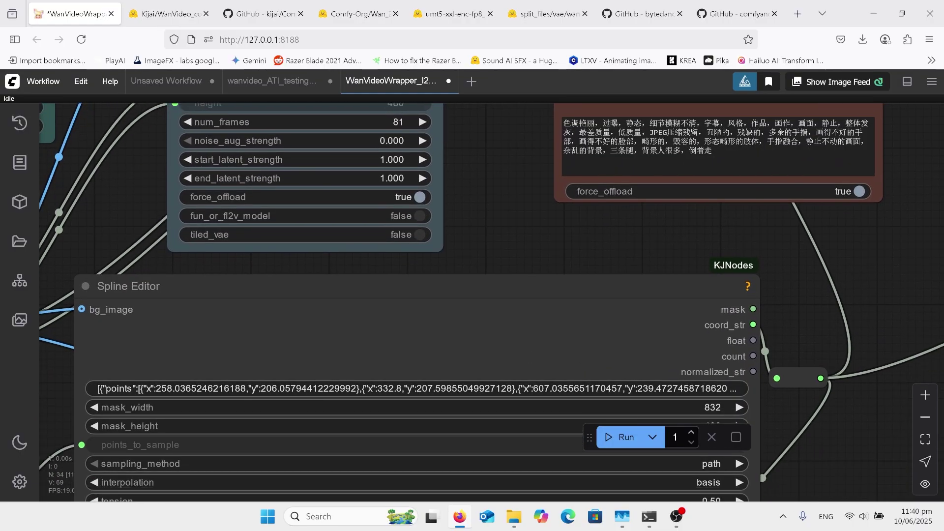
pyautogui.scroll(-3, 472, 302)
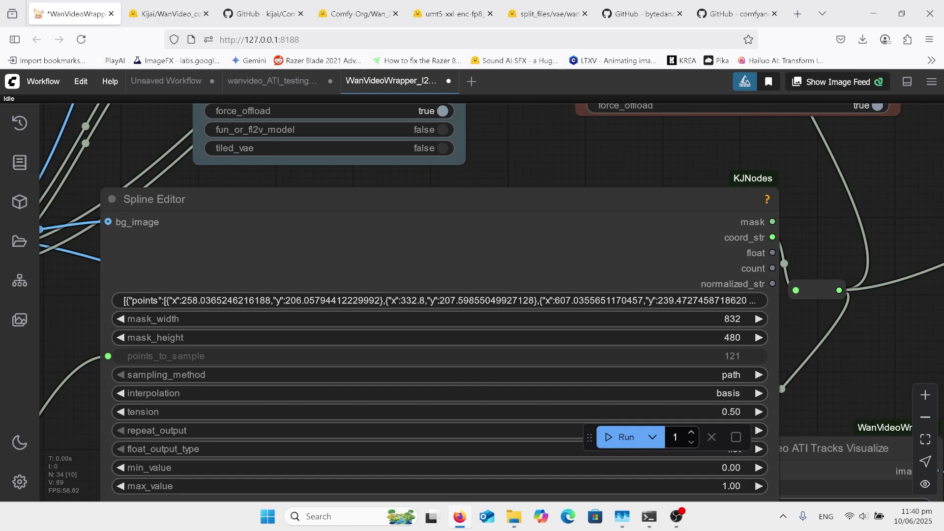
pyautogui.scroll(-2, 485, 302)
pyautogui.moveTo(492, 302); pyautogui.dragTo(457, 267)
pyautogui.click(409, 191)
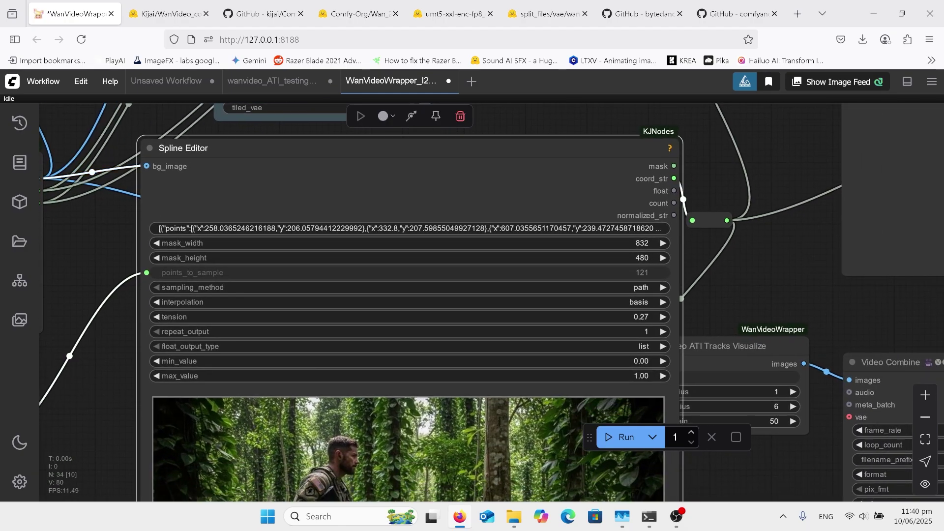
pyautogui.scroll(-5, 455, 138)
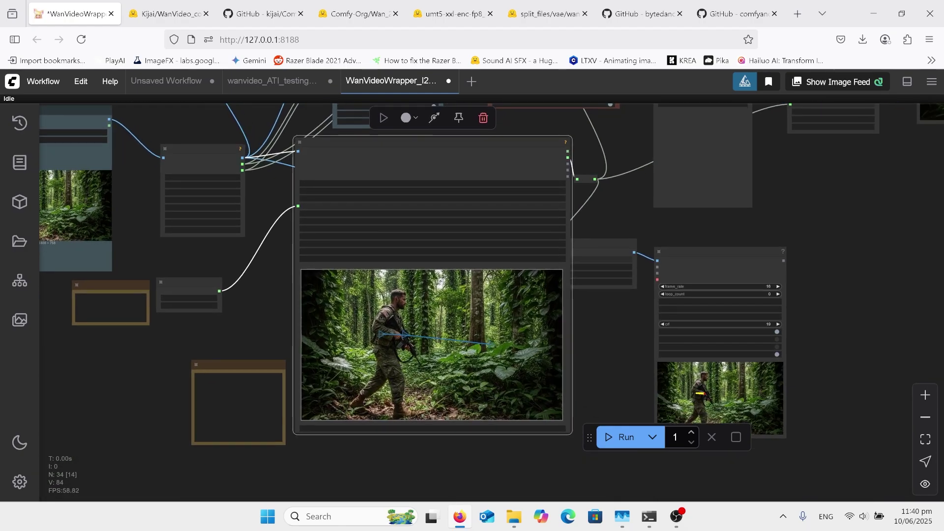
pyautogui.scroll(5, 458, 360)
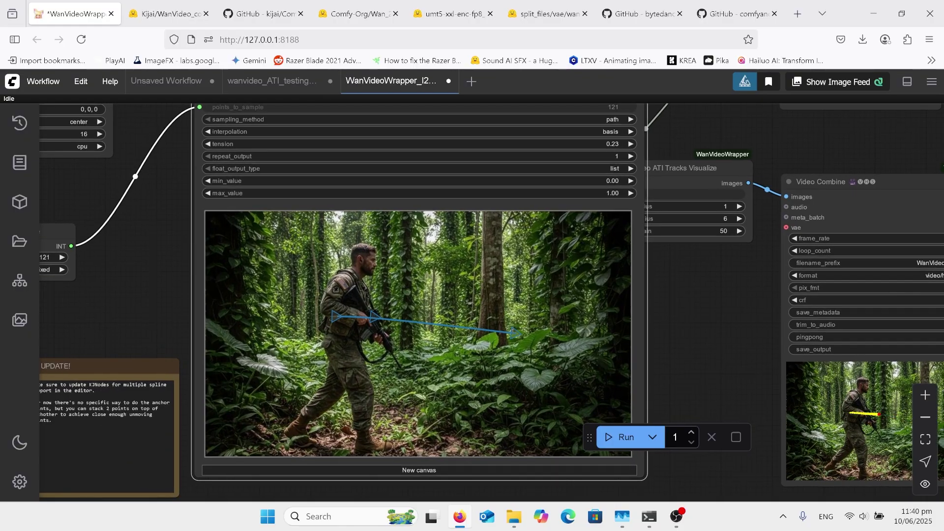
# Step: Examine the positive and negative prompts in WanVideo TextEncode and how the node connects to the sampler
pyautogui.scroll(-6, 787, 204)
pyautogui.moveTo(738, 275); pyautogui.dragTo(474, 415)
pyautogui.scroll(-3, 507, 320)
pyautogui.scroll(9, 479, 240)
pyautogui.scroll(3, 288, 185)
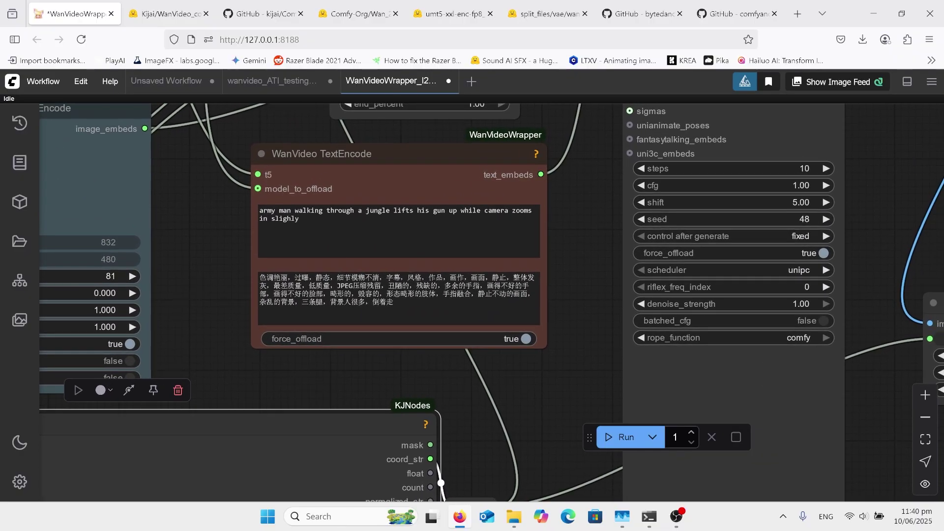
pyautogui.moveTo(575, 373); pyautogui.dragTo(553, 370)
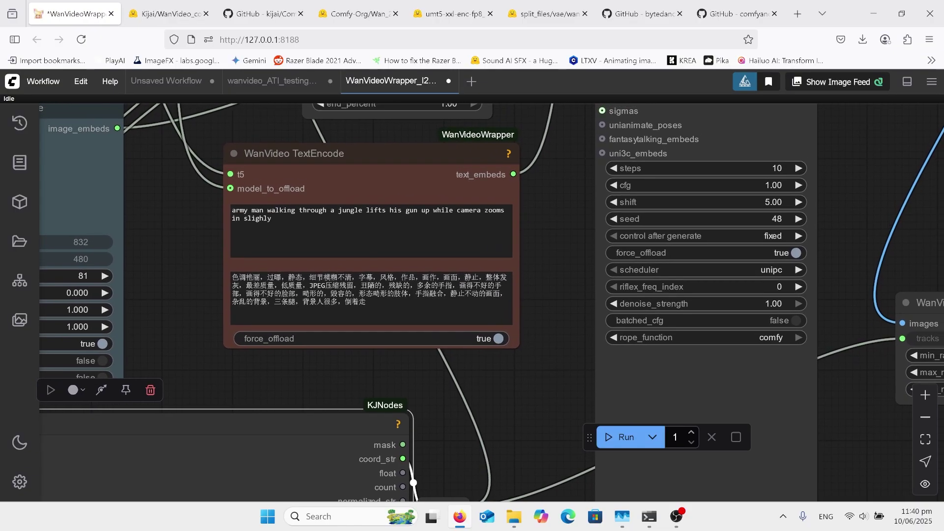
pyautogui.scroll(-3, 472, 295)
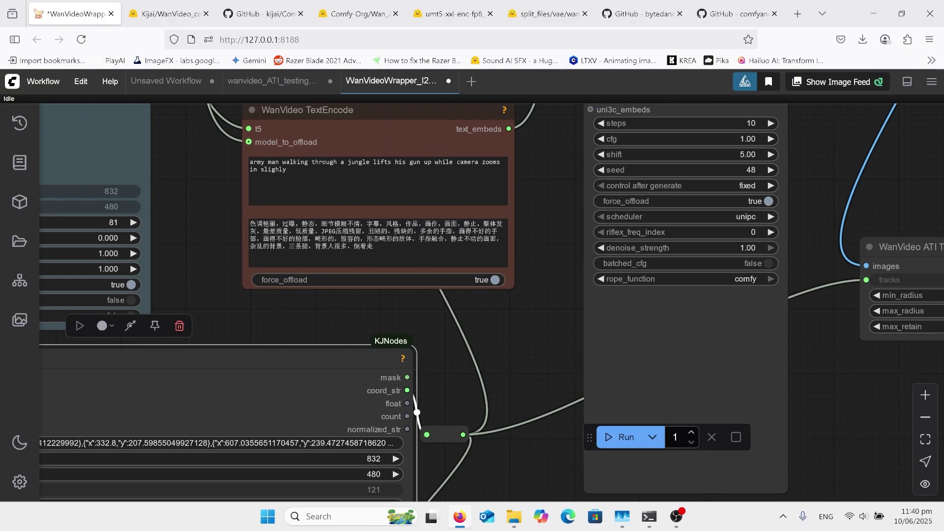
pyautogui.scroll(-3, 491, 302)
pyautogui.scroll(3, 491, 302)
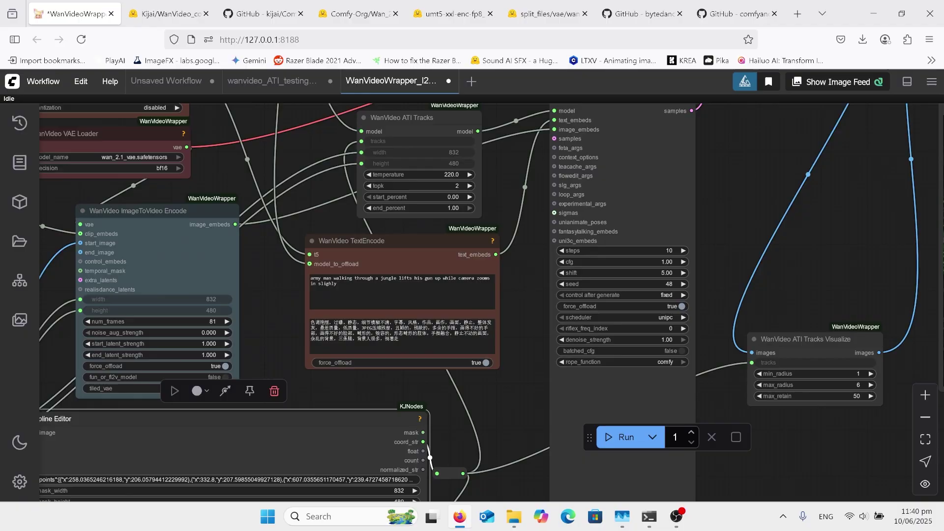
pyautogui.scroll(-2, 228, 260)
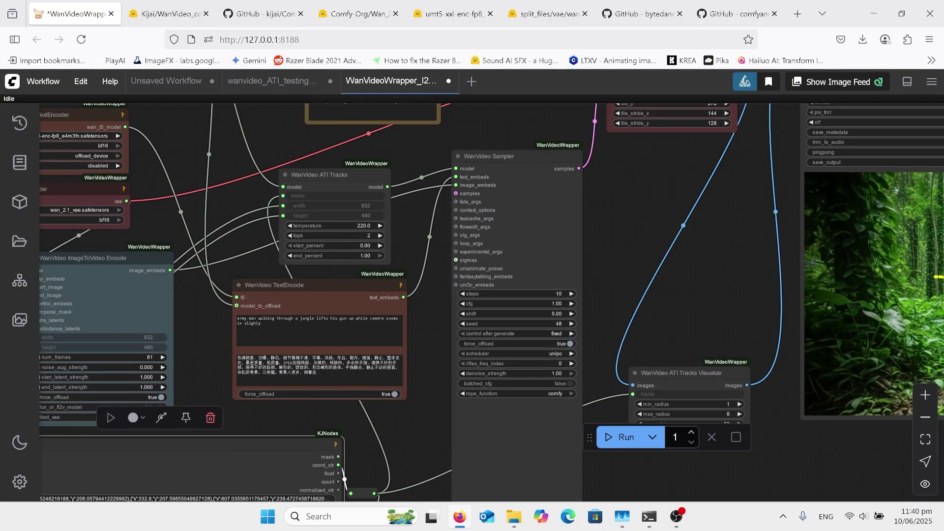
# Step: Examine the WanVideo Sampler's steps, cfg, shift, seed and scheduler settings, and follow its output into WanVideo Decode
pyautogui.scroll(8, 622, 378)
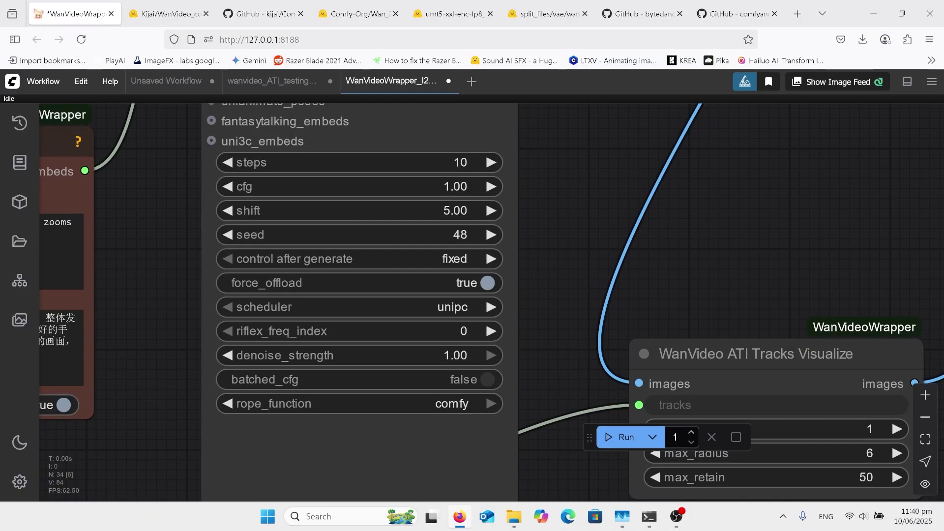
pyautogui.scroll(2, 546, 443)
pyautogui.moveTo(546, 443); pyautogui.dragTo(530, 400)
pyautogui.scroll(-4, 549, 248)
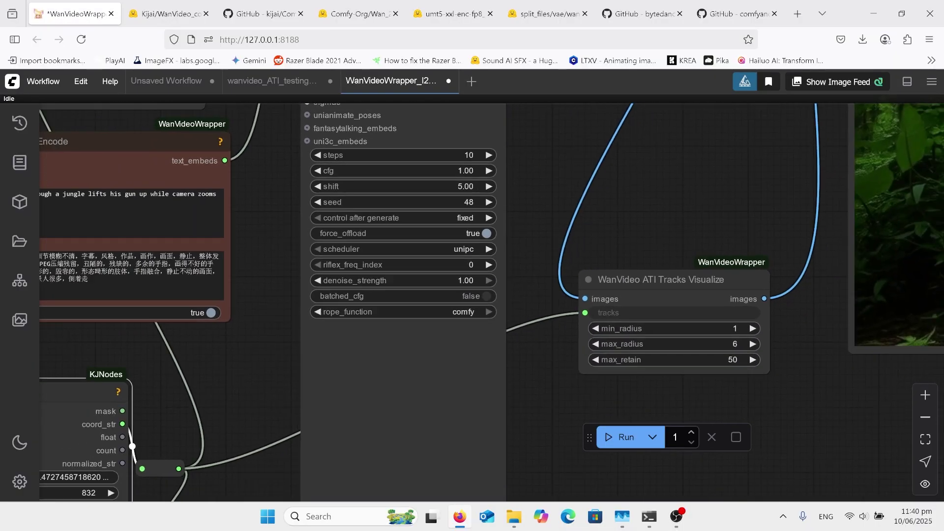
pyautogui.scroll(-2, 346, 202)
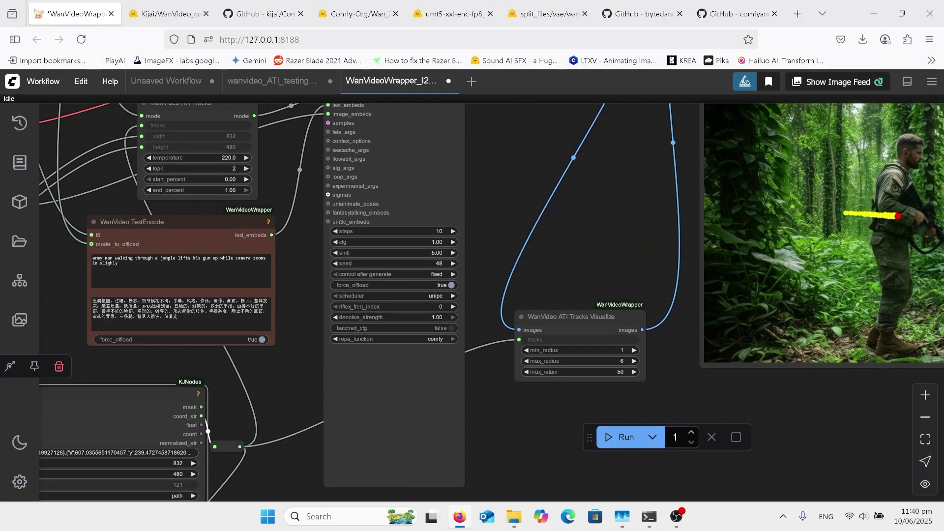
pyautogui.scroll(-5, 518, 351)
pyautogui.moveTo(518, 351); pyautogui.dragTo(477, 364)
pyautogui.scroll(5, 562, 179)
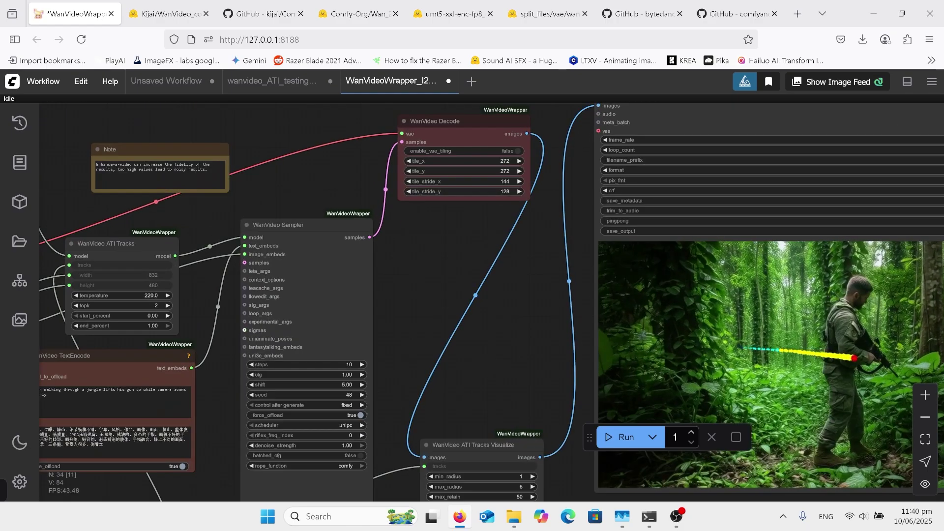
pyautogui.scroll(3, 571, 172)
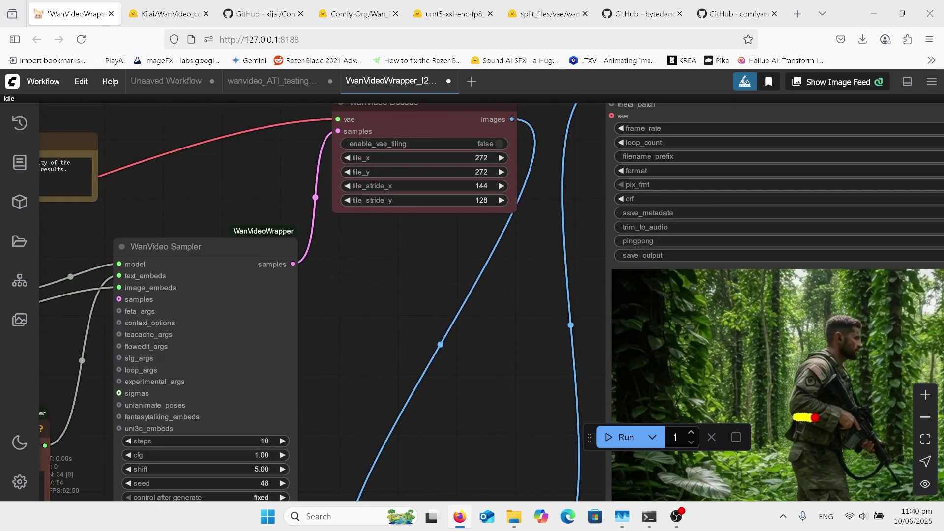
pyautogui.moveTo(572, 172); pyautogui.dragTo(517, 186)
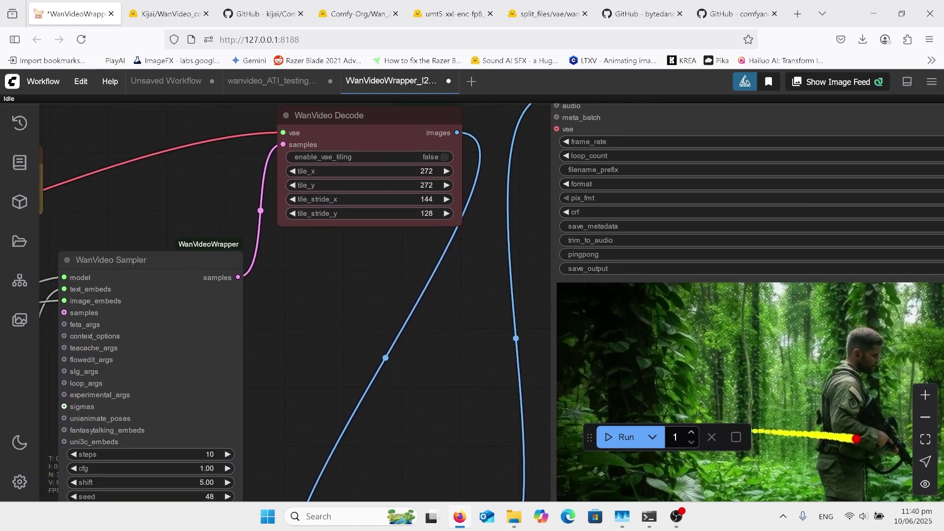
# Step: Examine the WanVideo ATI Tracks Visualize node between the decoder and the final video, and the track overlay in the output preview
pyautogui.moveTo(479, 347); pyautogui.dragTo(477, 144)
pyautogui.scroll(-4, 477, 143)
pyautogui.scroll(1, 490, 221)
pyautogui.moveTo(490, 222); pyautogui.dragTo(489, 177)
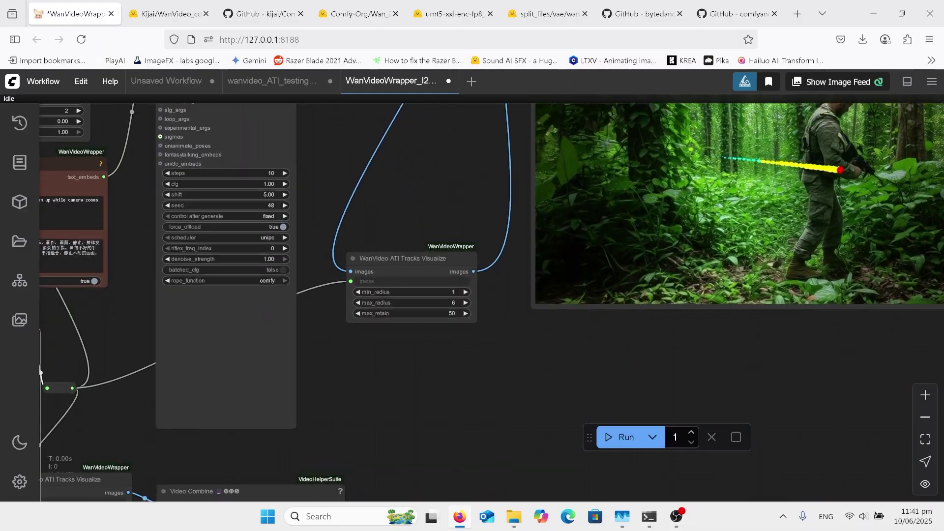
pyautogui.scroll(3, 462, 423)
pyautogui.scroll(-3, 462, 295)
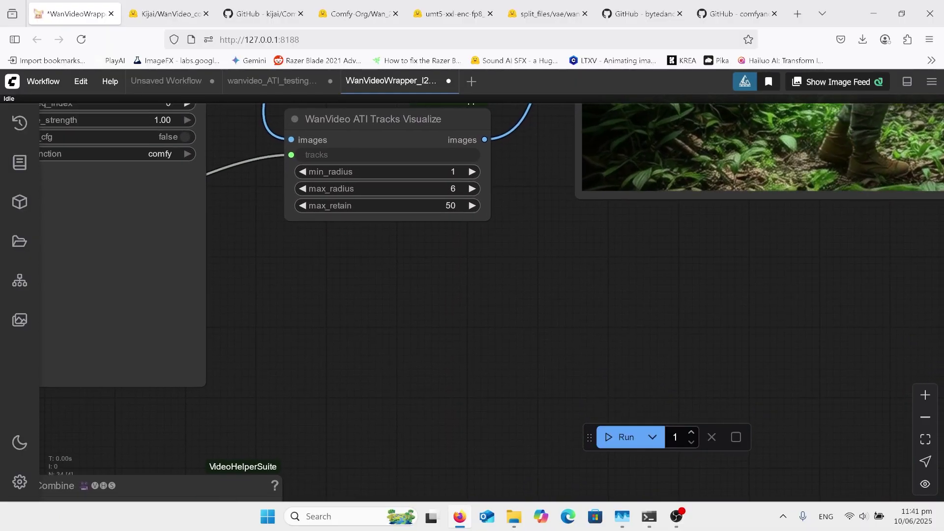
pyautogui.scroll(2, 472, 295)
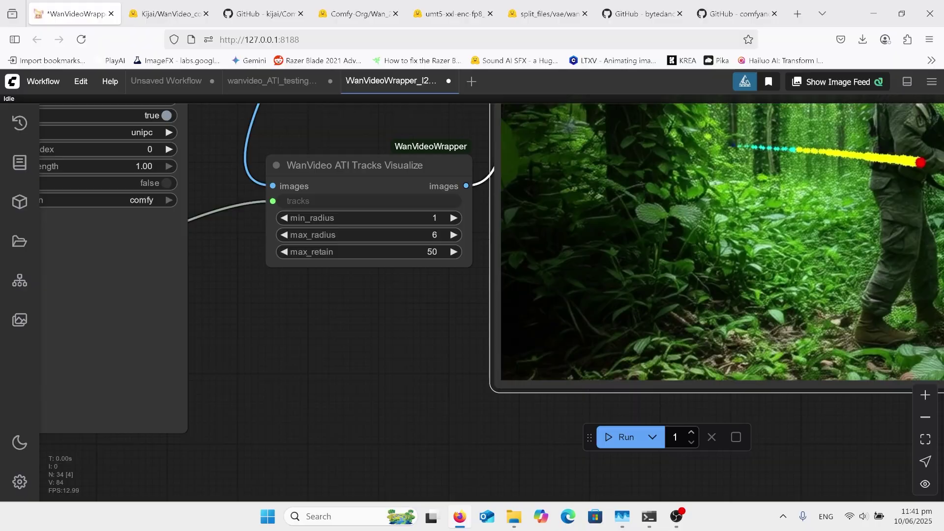
pyautogui.scroll(-5, 296, 347)
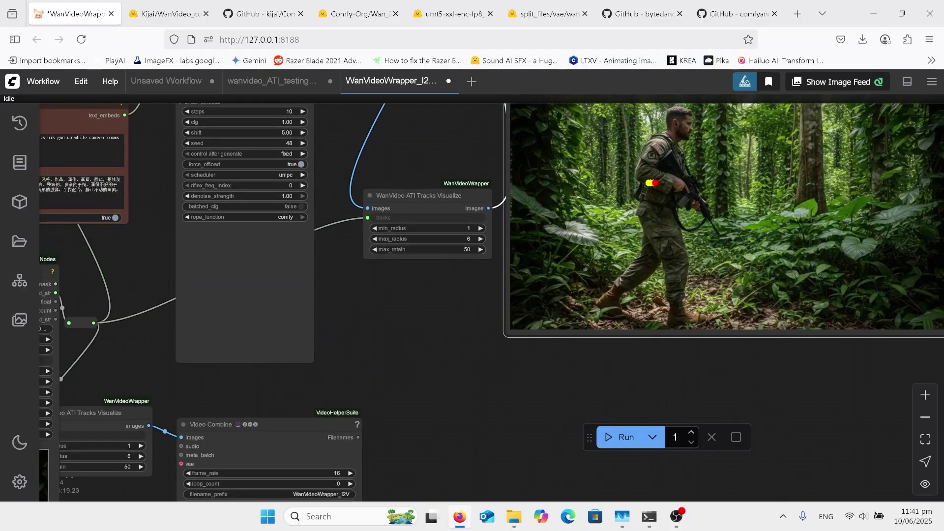
# Step: Bypass the WanVideo ATI Tracks Visualize node that feeds the final output video
pyautogui.scroll(3, 521, 267)
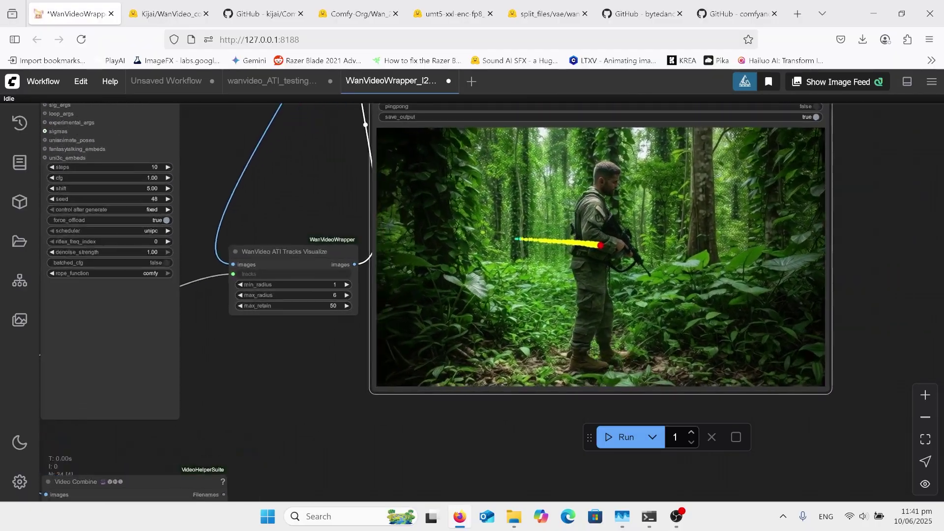
pyautogui.scroll(2, 581, 272)
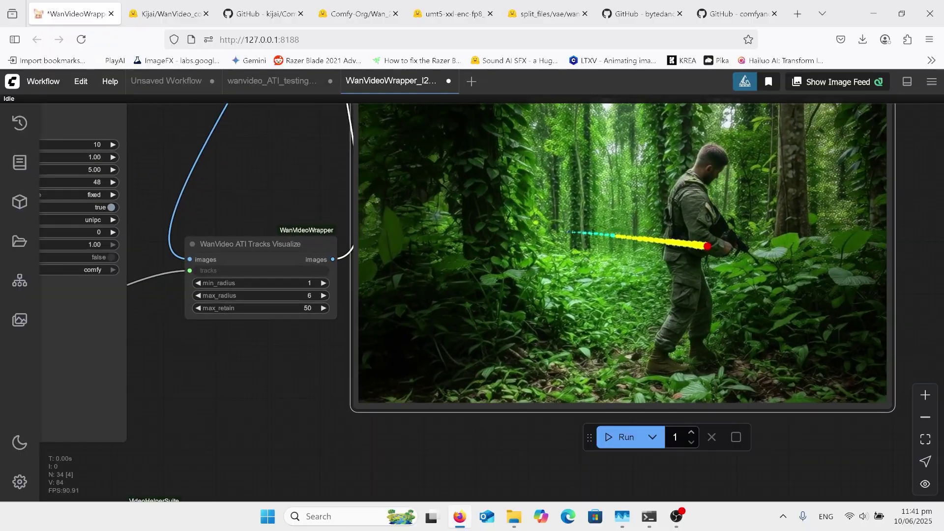
pyautogui.scroll(3, 216, 325)
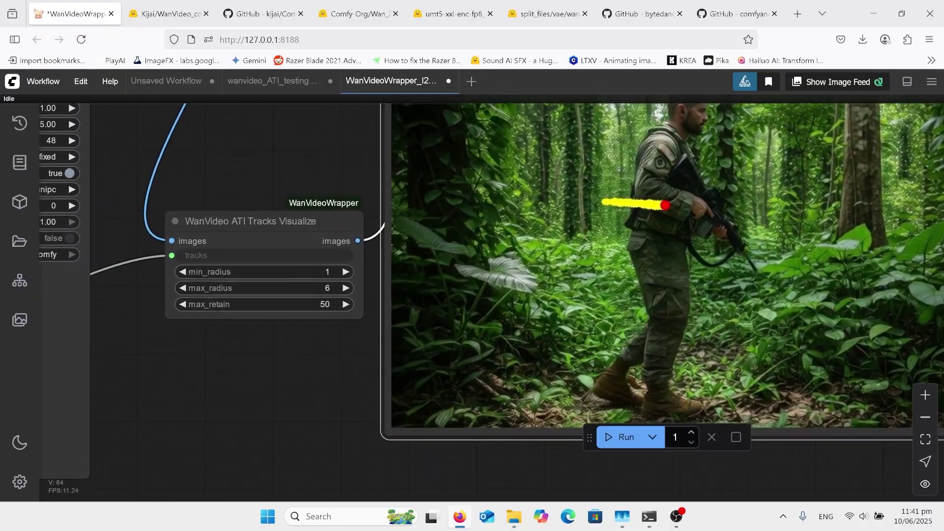
pyautogui.scroll(1, 83, 376)
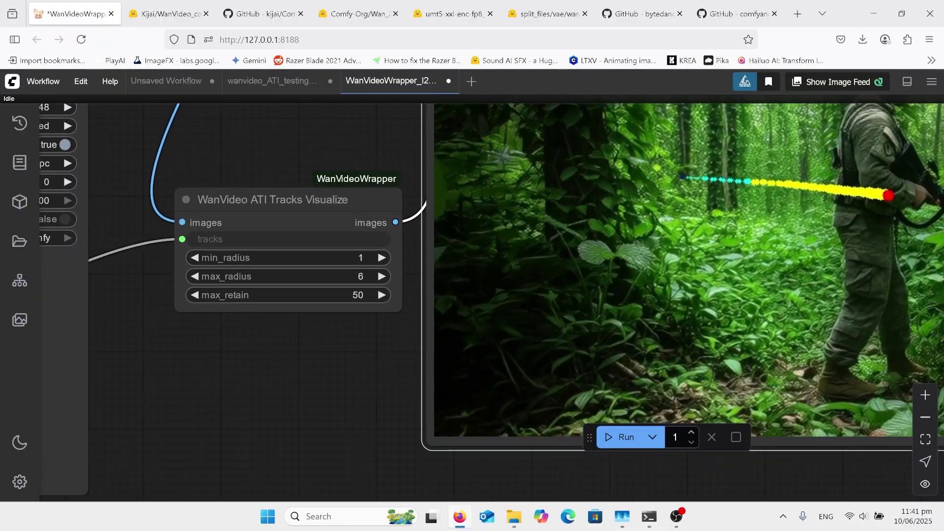
pyautogui.click(273, 199)
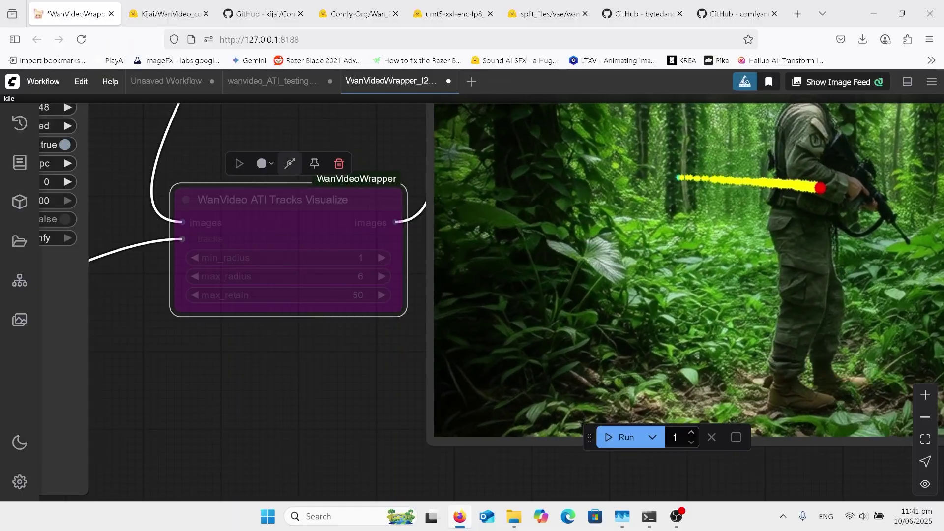
# Step: Examine the lower Video Combine node that previews the tracks on the input image, and how it fits into the whole workflow
pyautogui.scroll(-2, 593, 329)
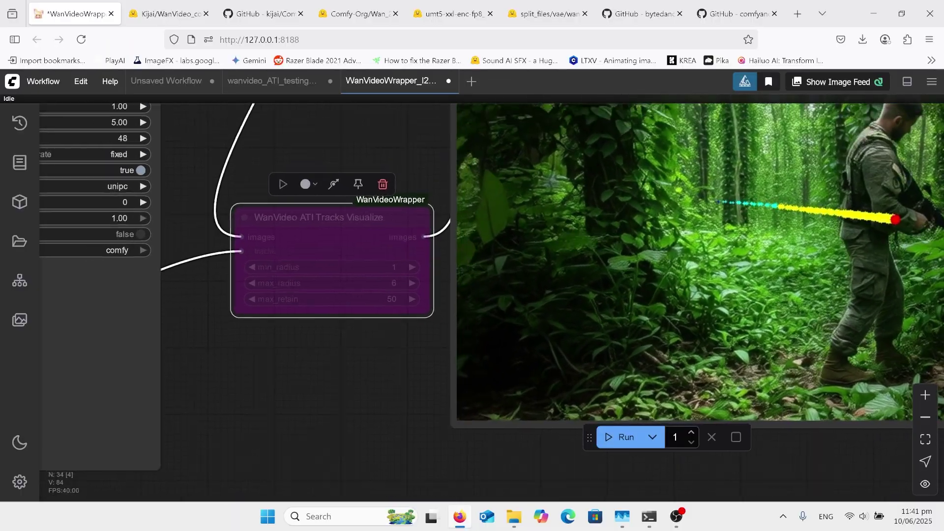
pyautogui.scroll(-3, 666, 339)
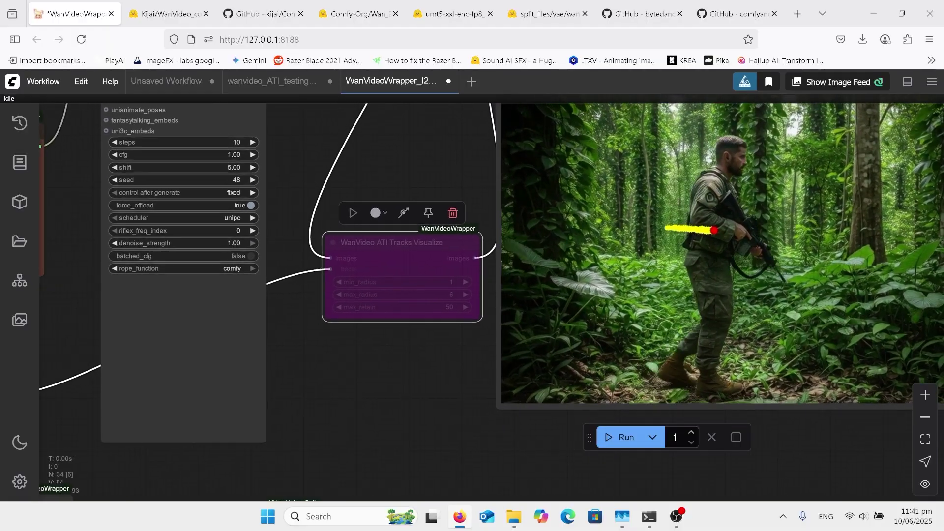
pyautogui.scroll(-3, 652, 126)
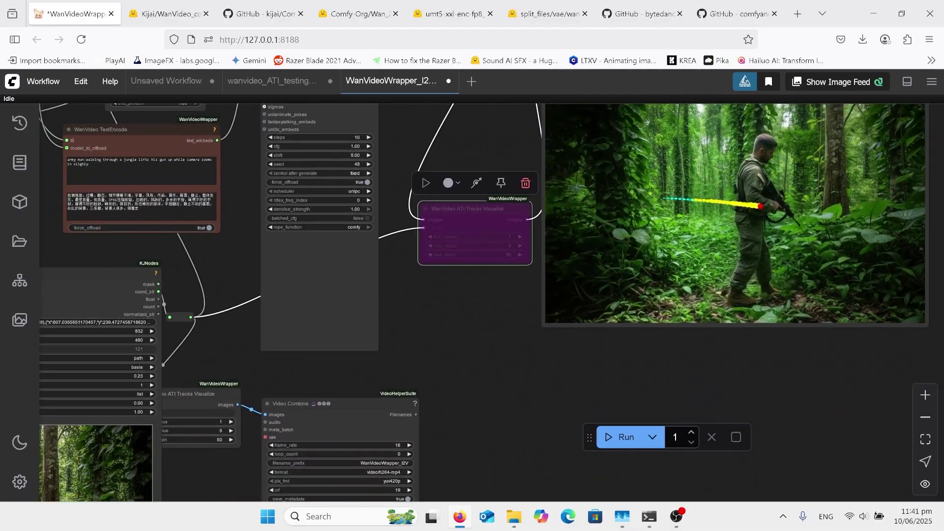
pyautogui.moveTo(491, 374); pyautogui.dragTo(502, 260)
pyautogui.scroll(-2, 502, 260)
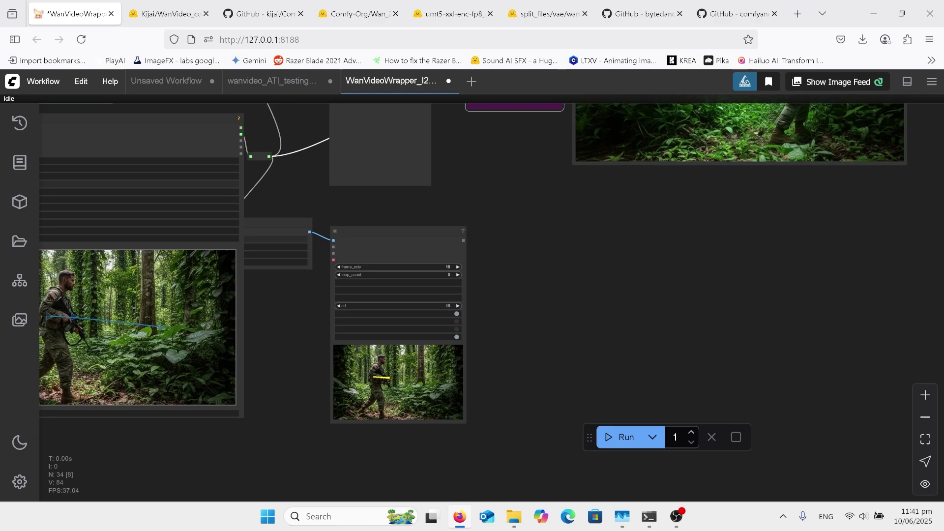
pyautogui.scroll(4, 514, 399)
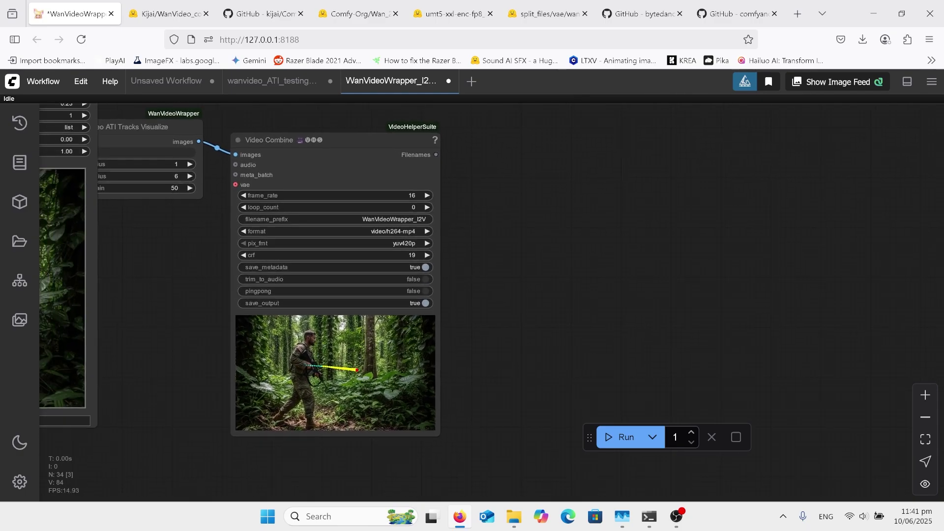
pyautogui.scroll(-10, 562, 315)
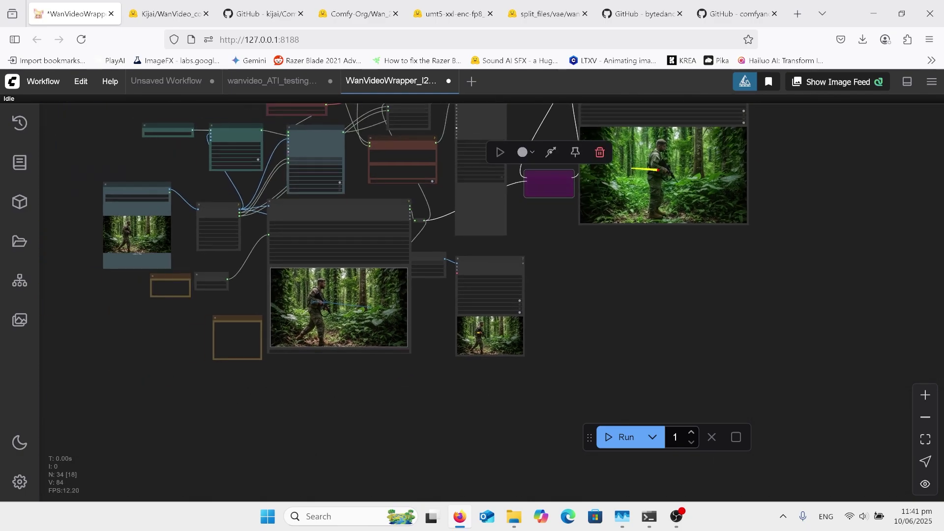
pyautogui.scroll(-4, 573, 472)
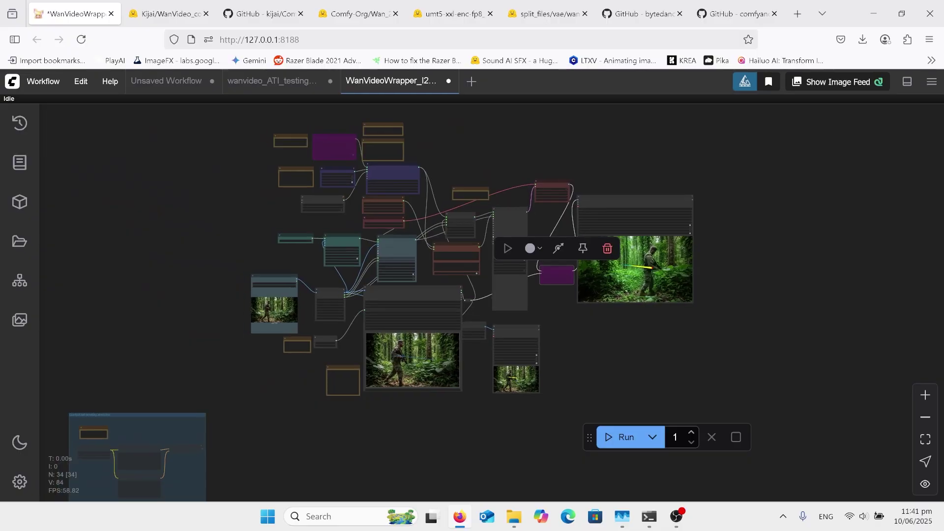
# Step: Open the comfyanonymous/ComfyUI GitHub page and read the desktop, Windows portable and manual install options in the README's Get Started section
pyautogui.click(725, 13)
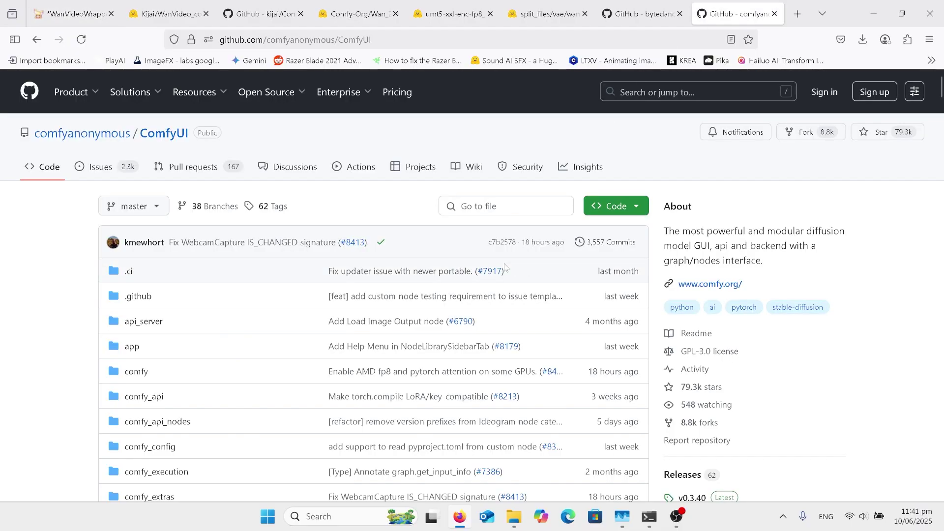
pyautogui.scroll(-15, 389, 312)
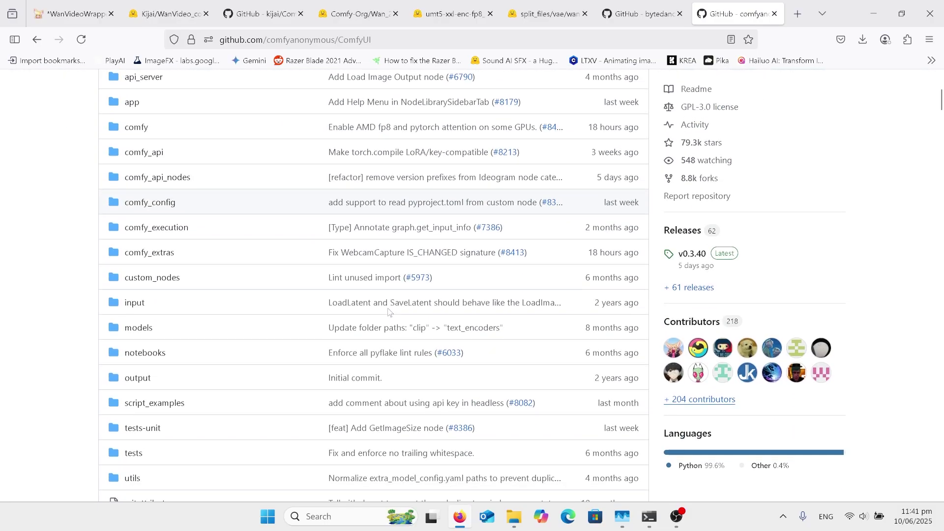
pyautogui.scroll(-15, 389, 312)
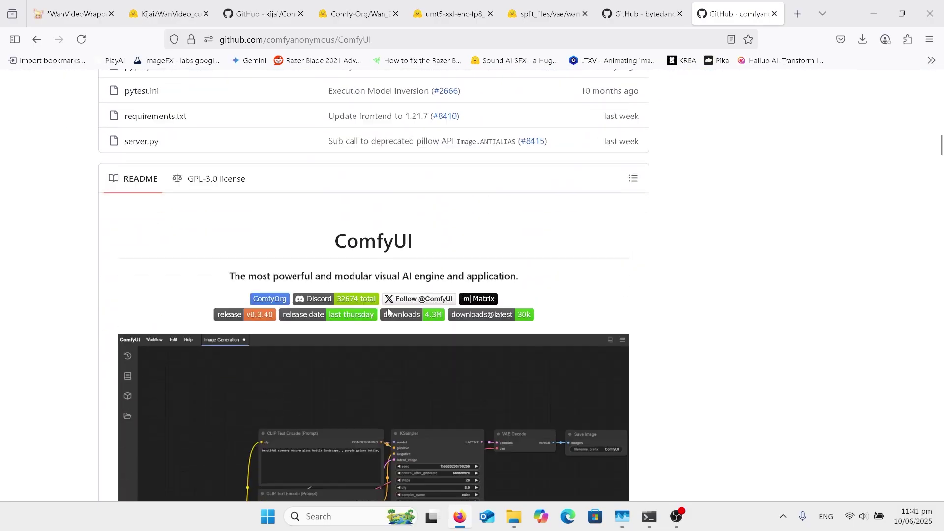
pyautogui.scroll(-3, 389, 311)
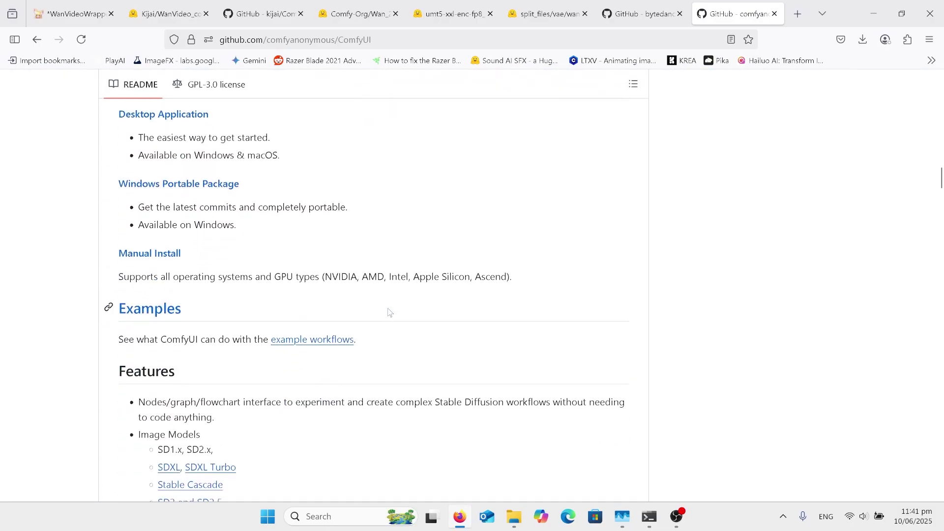
pyautogui.scroll(2, 389, 311)
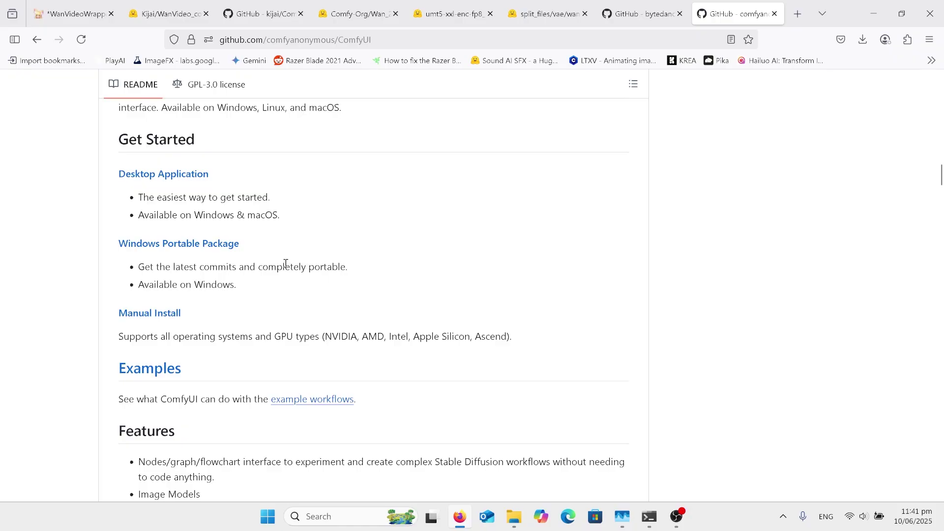
pyautogui.scroll(-2, 334, 219)
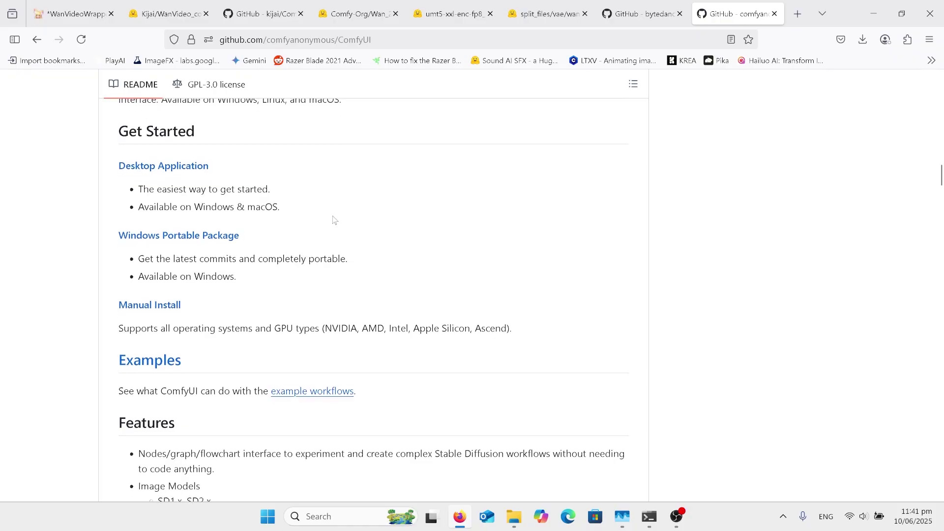
pyautogui.scroll(2, 334, 220)
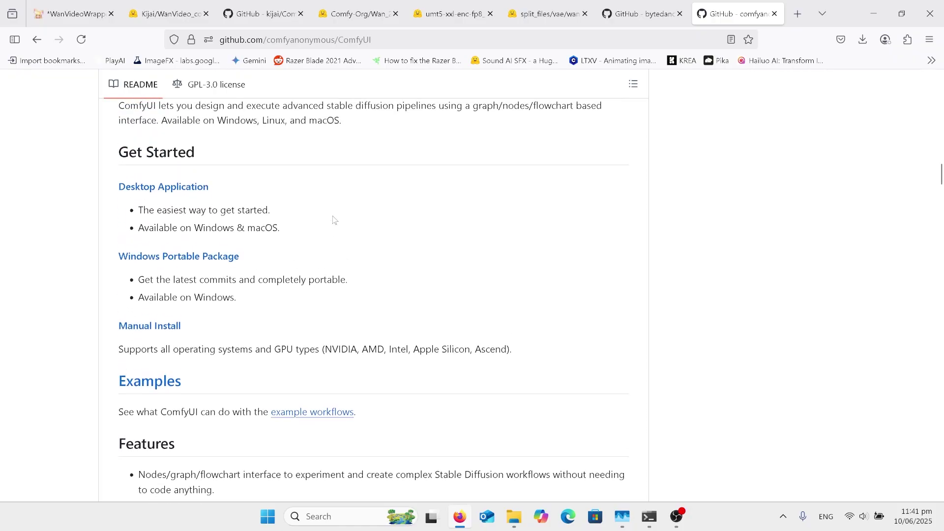
pyautogui.scroll(-2, 334, 220)
pyautogui.scroll(-1, 334, 219)
pyautogui.scroll(2, 335, 219)
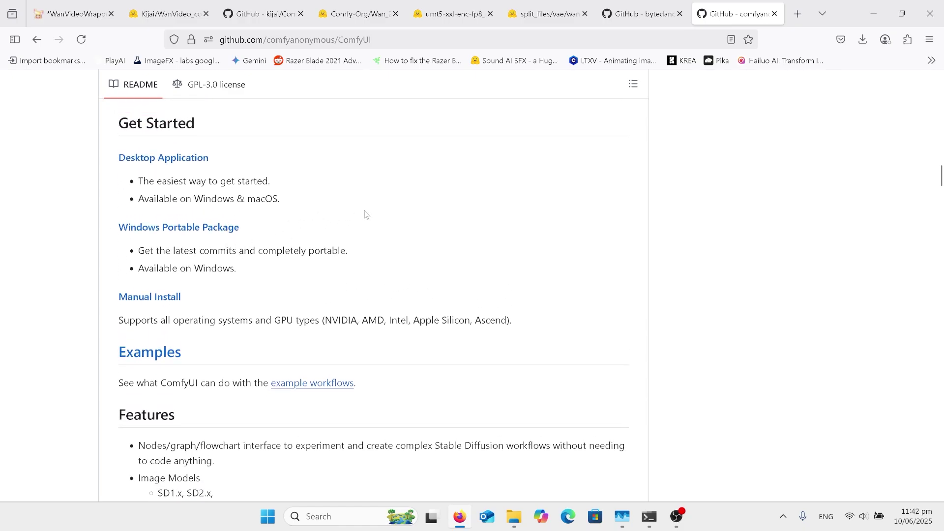
# Step: Review the ComfyUI README's introduction, from the example workflow screenshot back to the title and release badges
pyautogui.scroll(3, 366, 215)
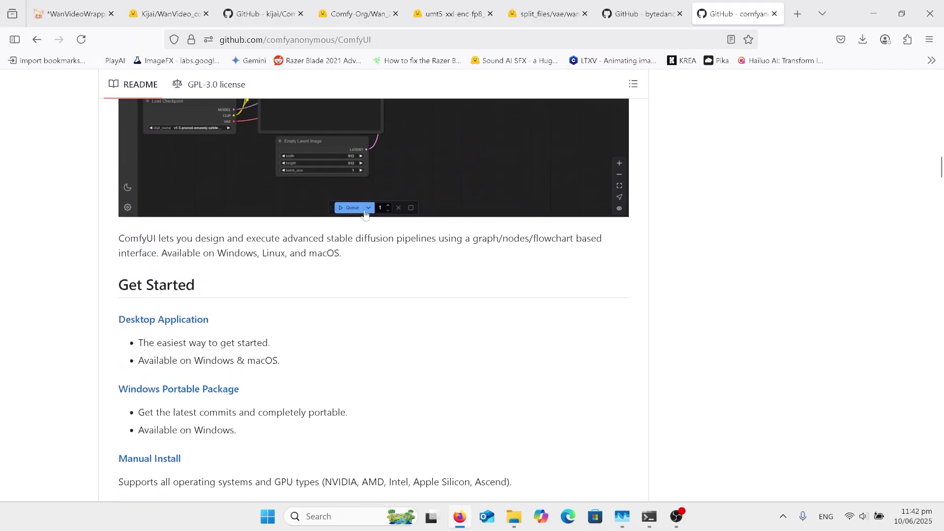
pyautogui.scroll(2, 366, 215)
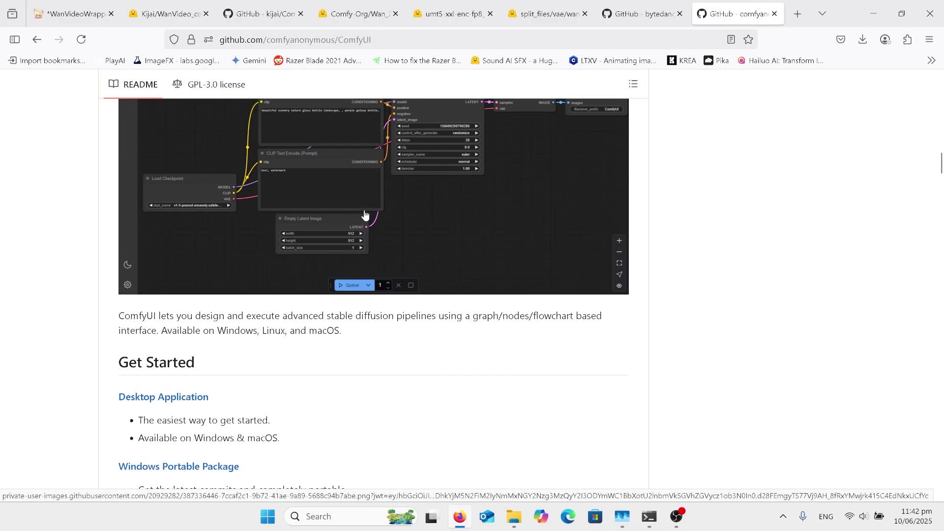
pyautogui.scroll(4, 365, 214)
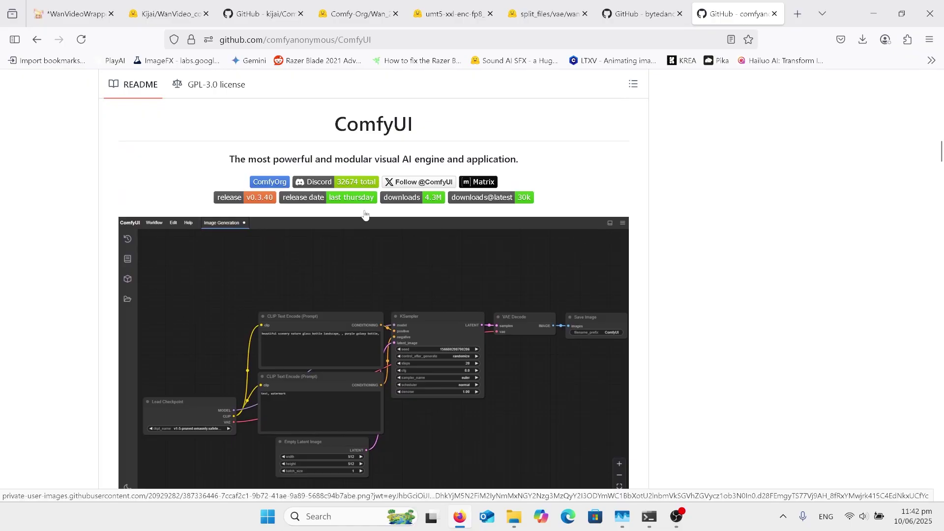
pyautogui.scroll(3, 365, 215)
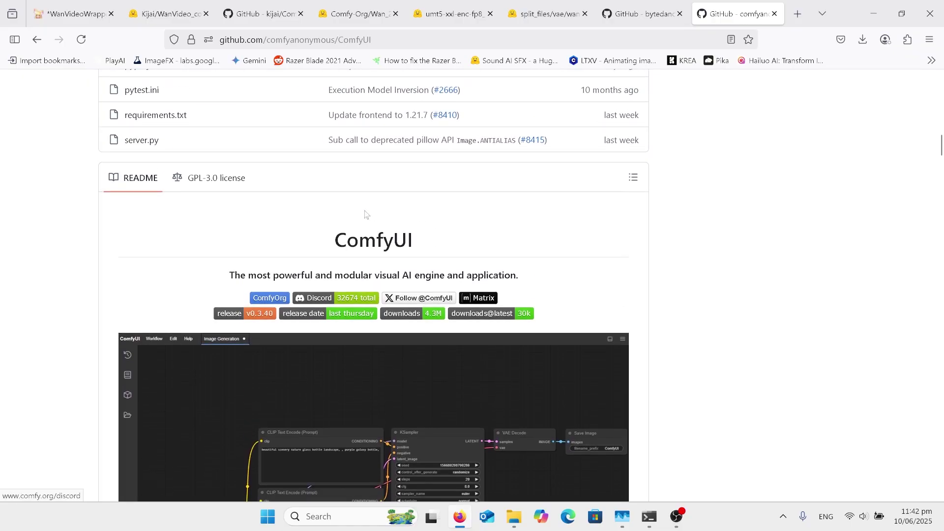
pyautogui.scroll(-1, 366, 214)
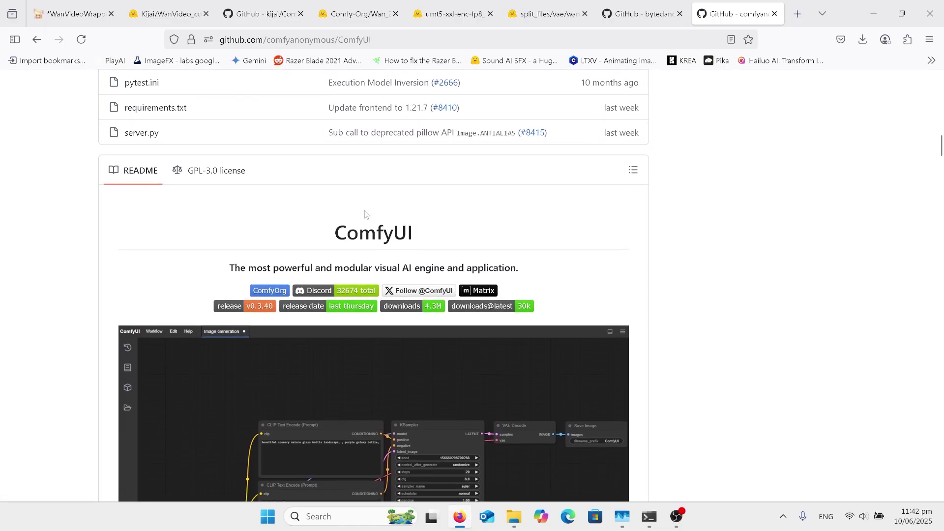
# Step: Switch to the bytedance/ATI GitHub page and read the README's introduction and its lists of added and modified files
pyautogui.click(657, 14)
pyautogui.scroll(-10, 532, 197)
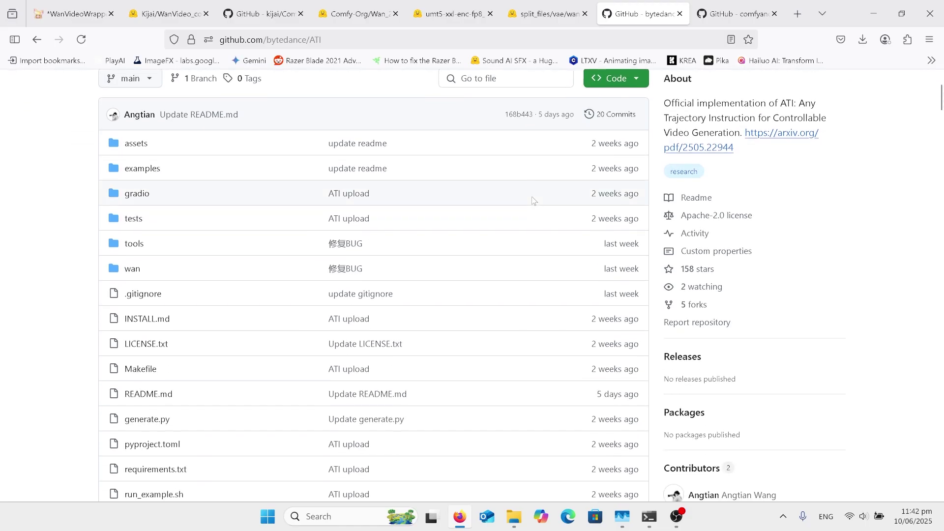
pyautogui.scroll(-2, 533, 201)
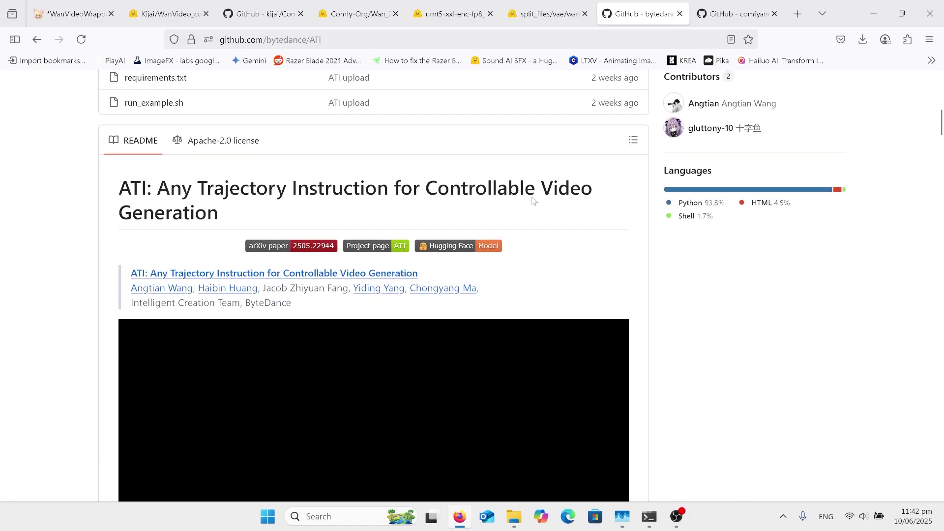
pyautogui.scroll(4, 534, 201)
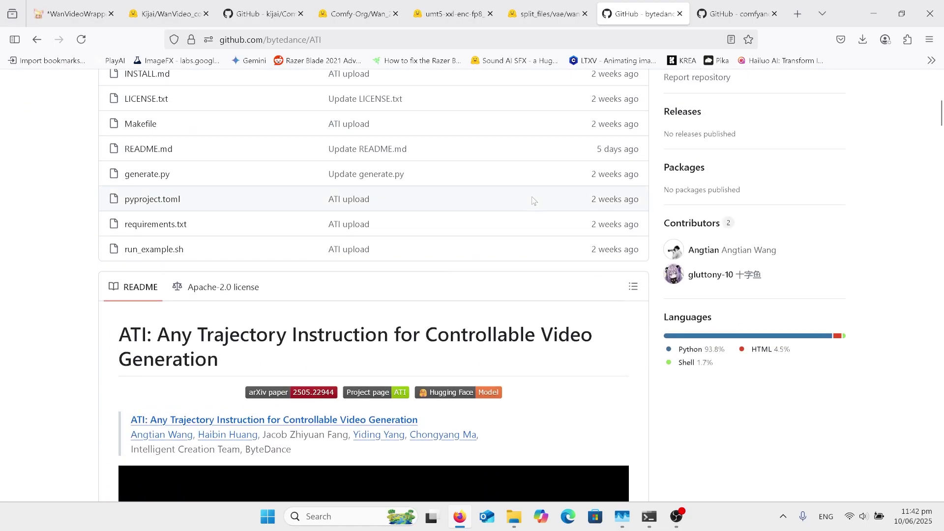
pyautogui.scroll(-2, 533, 200)
pyautogui.scroll(-2, 533, 201)
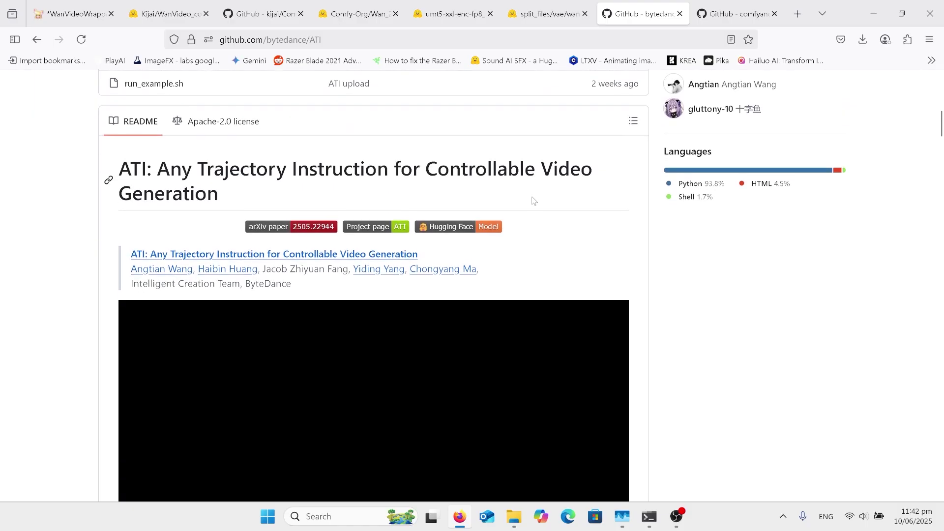
pyautogui.scroll(-20, 533, 200)
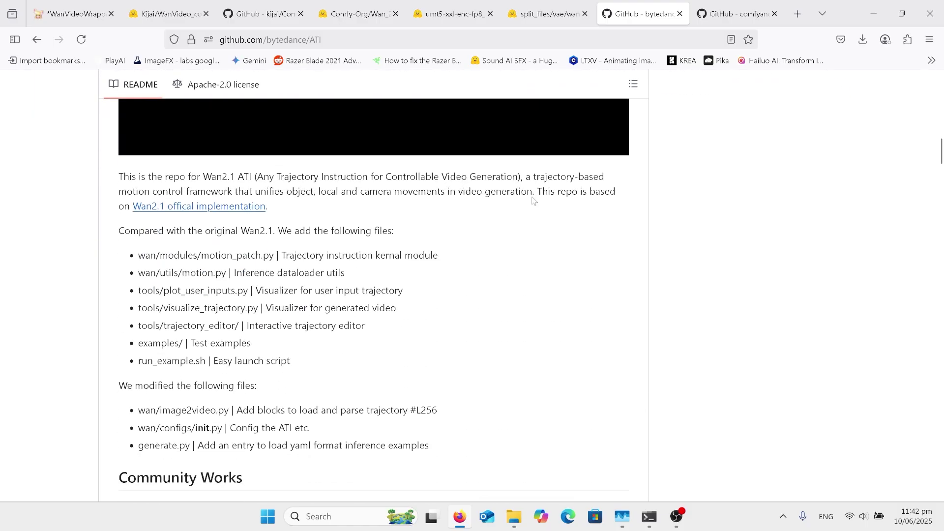
# Step: Examine the ATI README's Run instructions and the expected results pairing input trajectories with generated videos
pyautogui.scroll(-20, 533, 201)
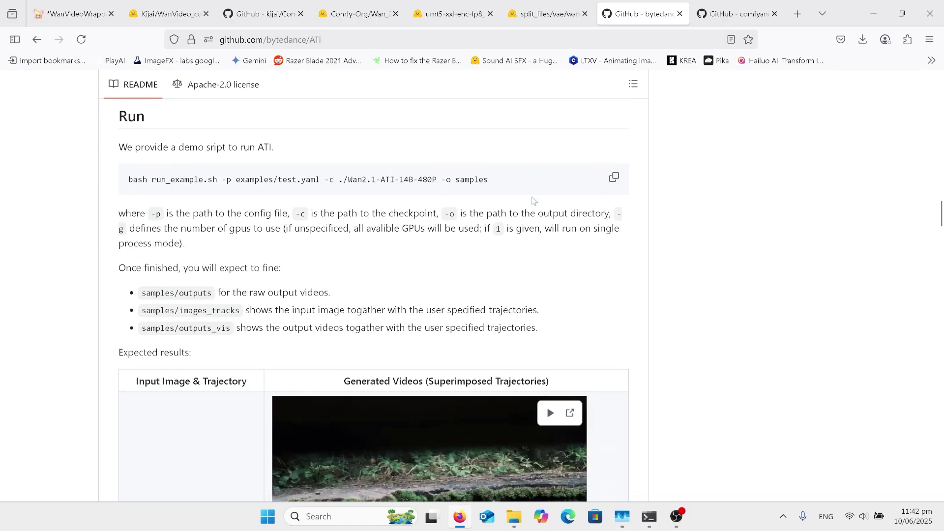
pyautogui.scroll(-2, 533, 201)
pyautogui.scroll(-4, 618, 268)
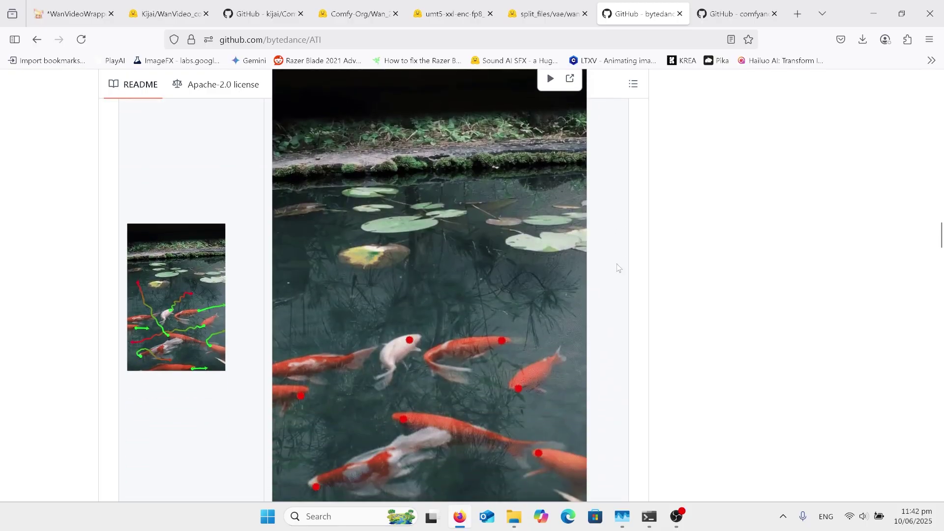
pyautogui.scroll(-8, 618, 268)
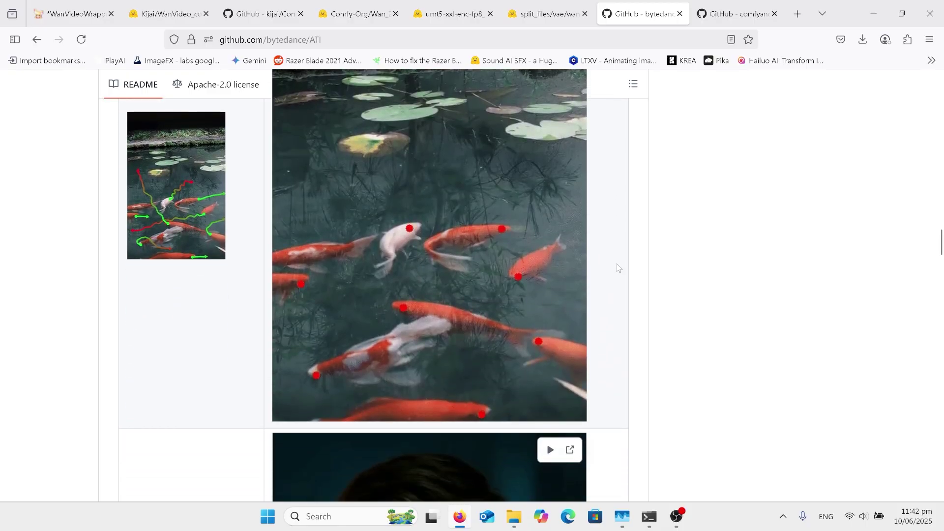
pyautogui.scroll(-14, 619, 268)
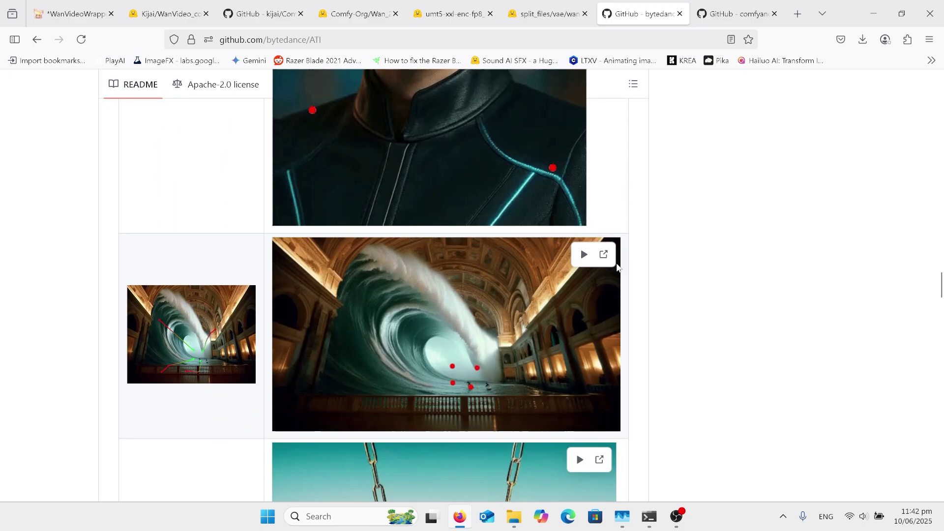
# Step: Read the ATI README's trajectory editor guide, including the available trajectory functions, trajectory editing and camera pan control
pyautogui.scroll(-20, 619, 268)
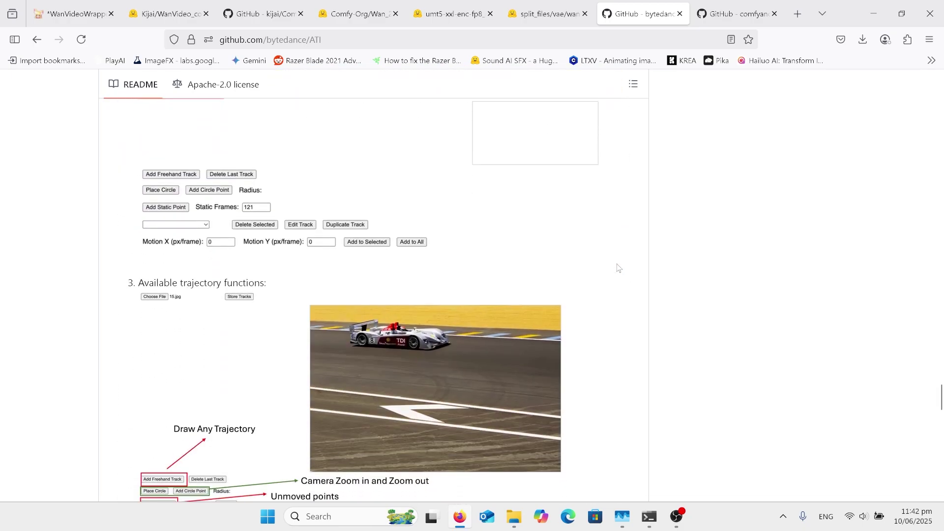
pyautogui.scroll(-18, 619, 268)
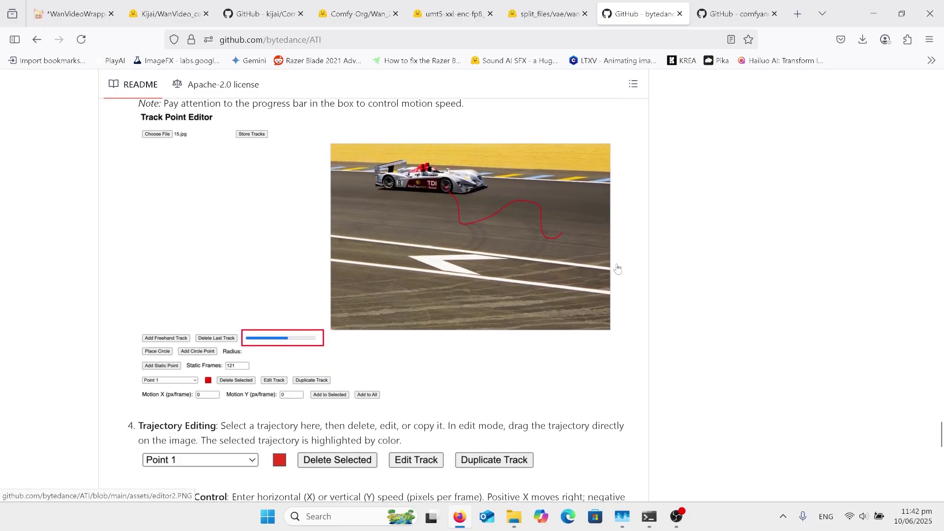
pyautogui.scroll(-4, 617, 268)
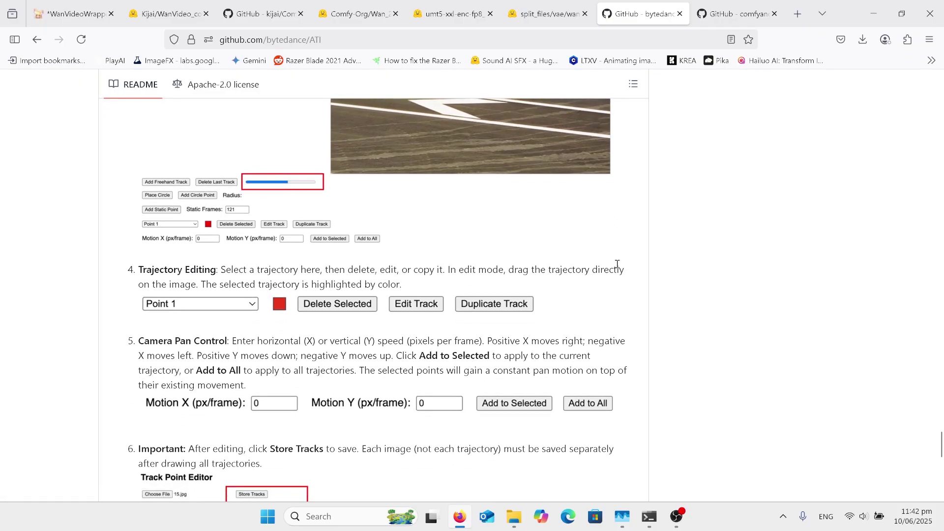
# Step: Return to the ATI README's Community Works section and review the ComfyUI node, FP8 model and guideline links
pyautogui.scroll(20, 618, 264)
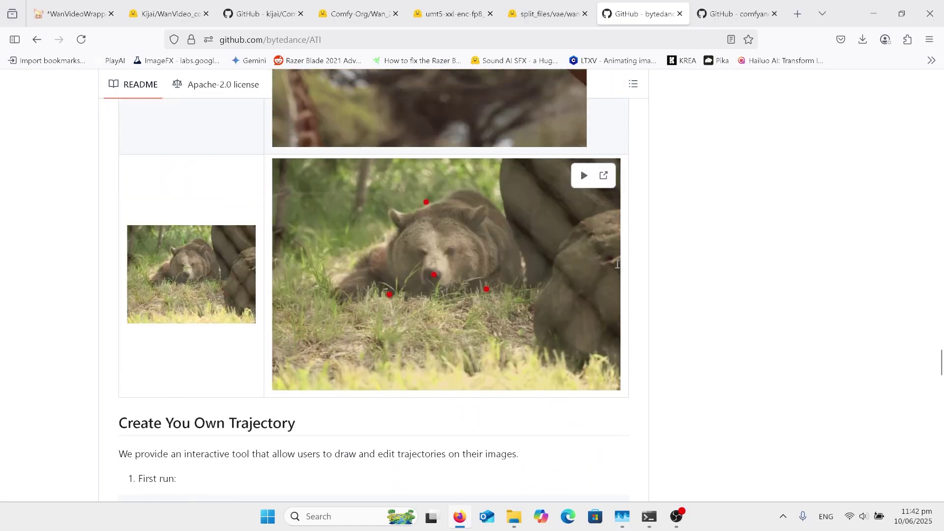
pyautogui.scroll(8, 617, 264)
pyautogui.scroll(15, 716, 310)
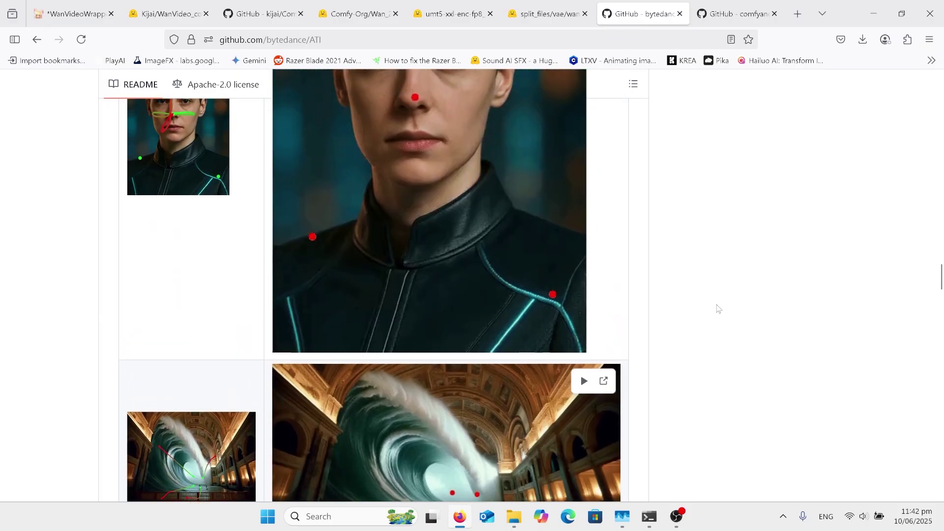
pyautogui.scroll(4, 716, 309)
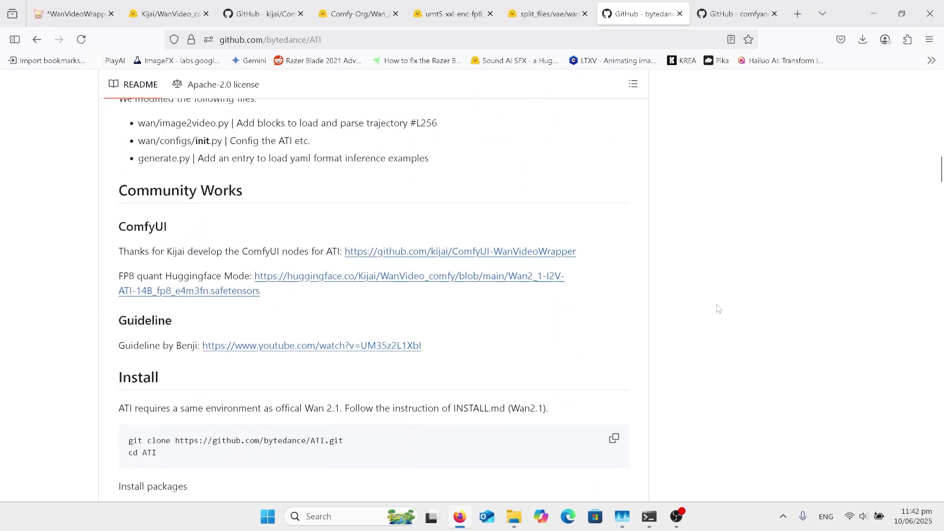
# Step: Switch to the Kijai/WanVideo_comfy page on Hugging Face and look through its model file list down to the end
pyautogui.click(158, 15)
pyautogui.write('c')
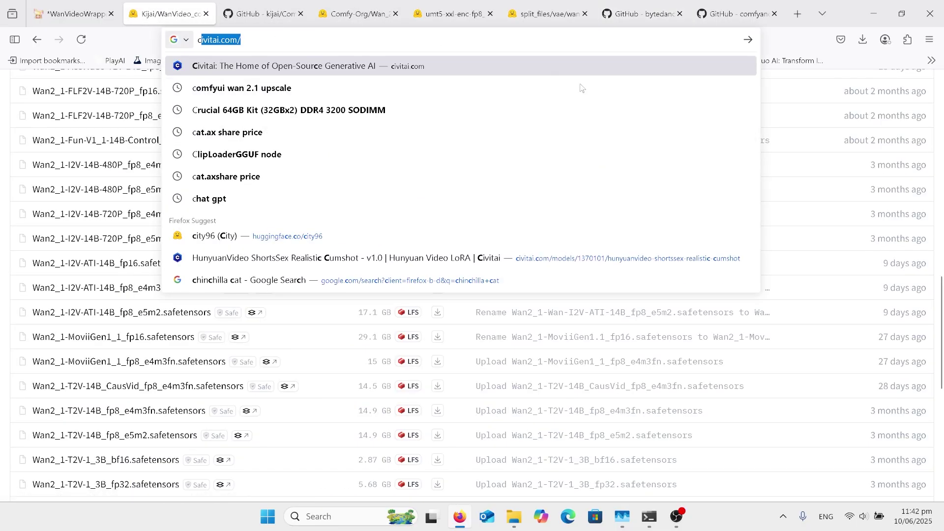
pyautogui.press('Escape')
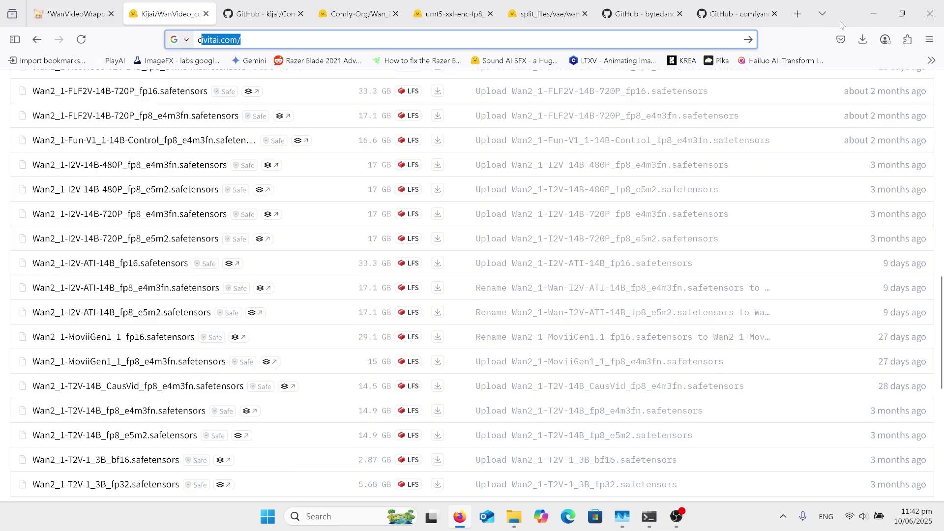
pyautogui.scroll(15, 499, 248)
pyautogui.scroll(-2, 500, 247)
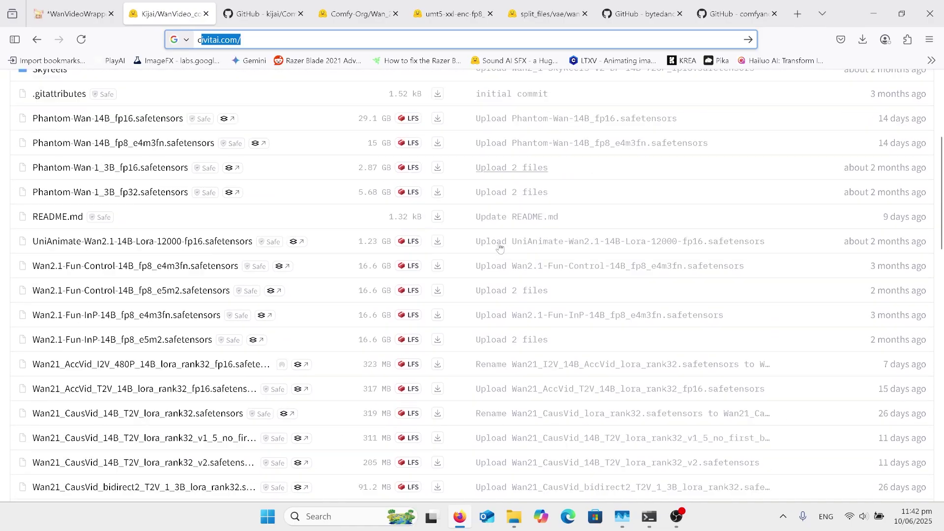
pyautogui.scroll(-10, 500, 247)
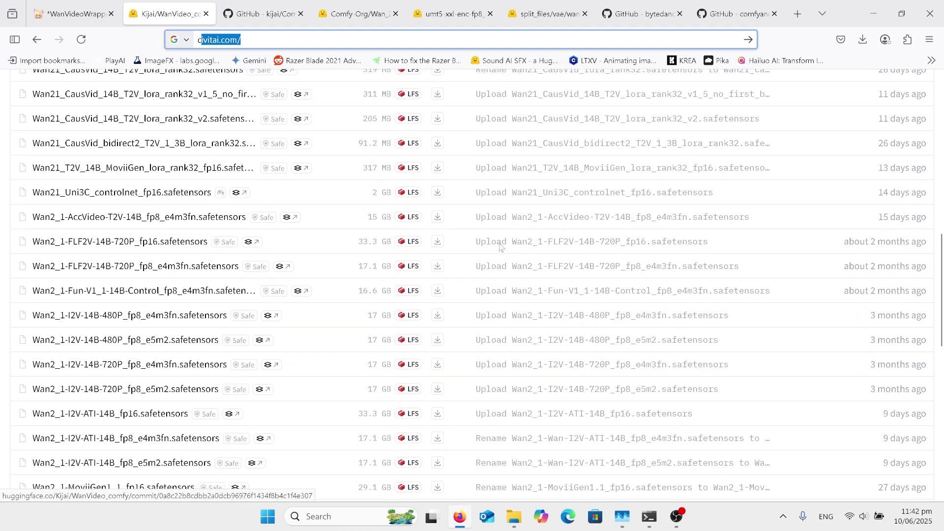
pyautogui.scroll(-8, 500, 247)
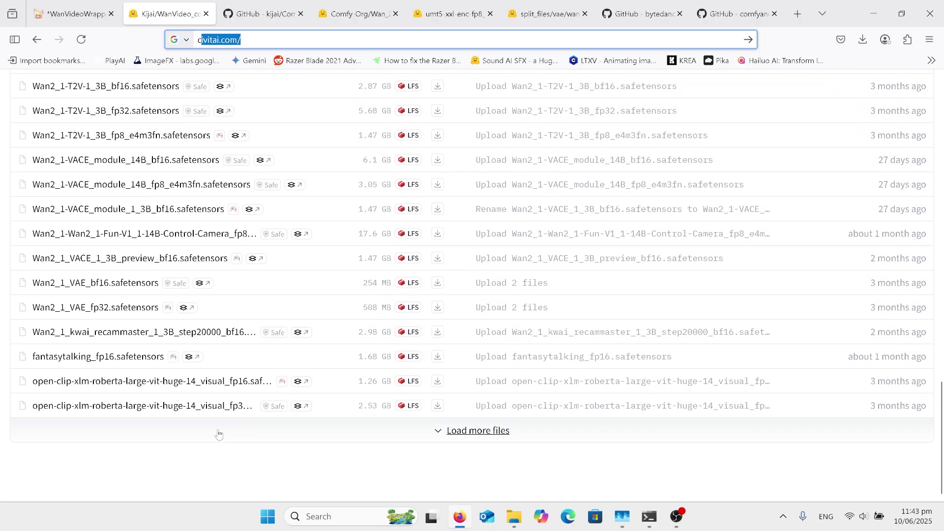
pyautogui.scroll(1, 218, 434)
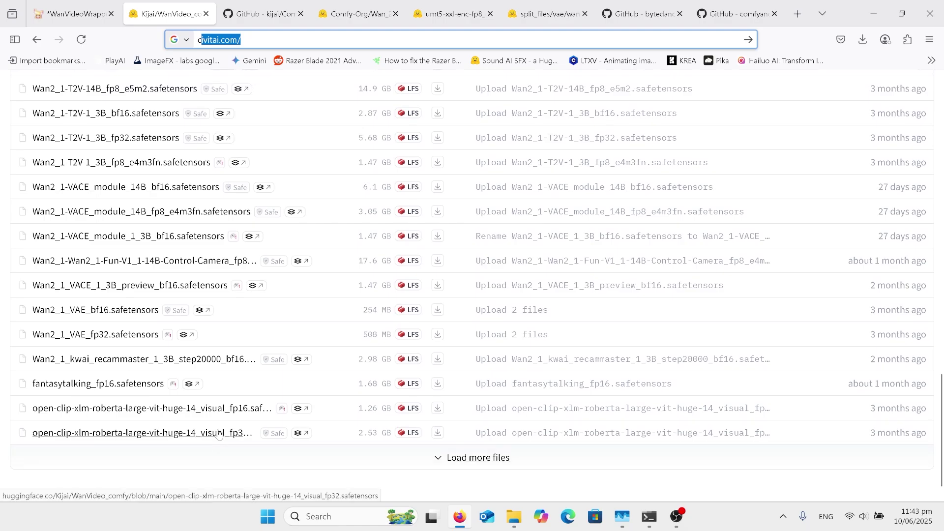
pyautogui.scroll(1, 219, 434)
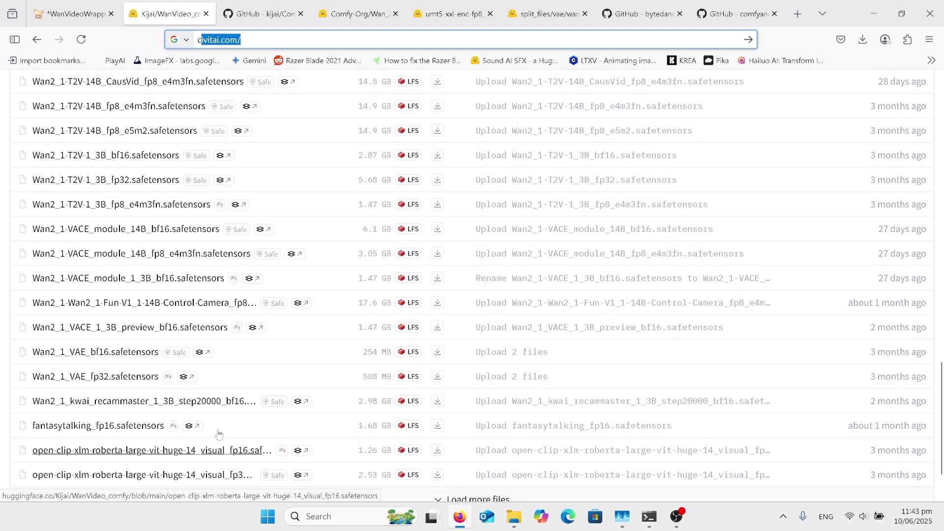
# Step: Examine the Wan2_1-I2V-ATI-14B model files and the Wan21_CausVid_14B_T2V LoRA files in the WanVideo_comfy list
pyautogui.scroll(3, 218, 435)
pyautogui.scroll(3, 219, 435)
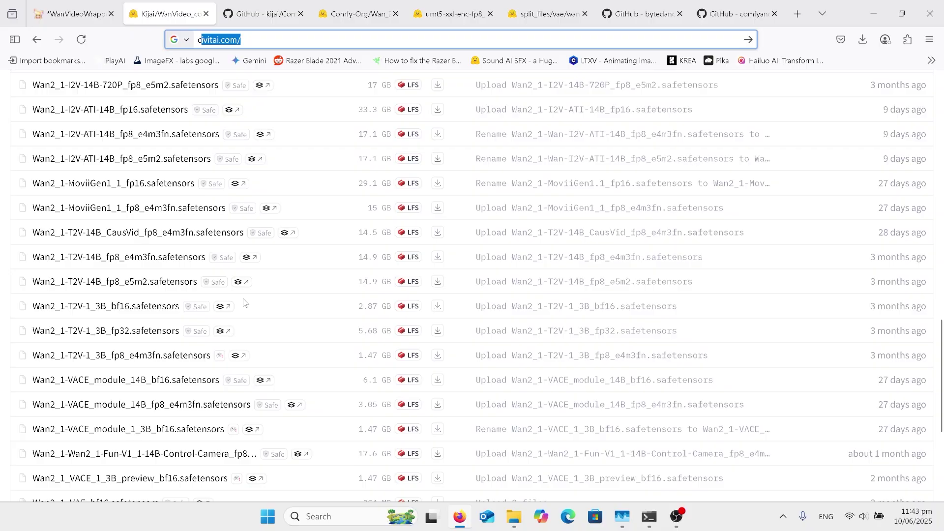
pyautogui.scroll(-1, 245, 303)
pyautogui.scroll(8, 245, 303)
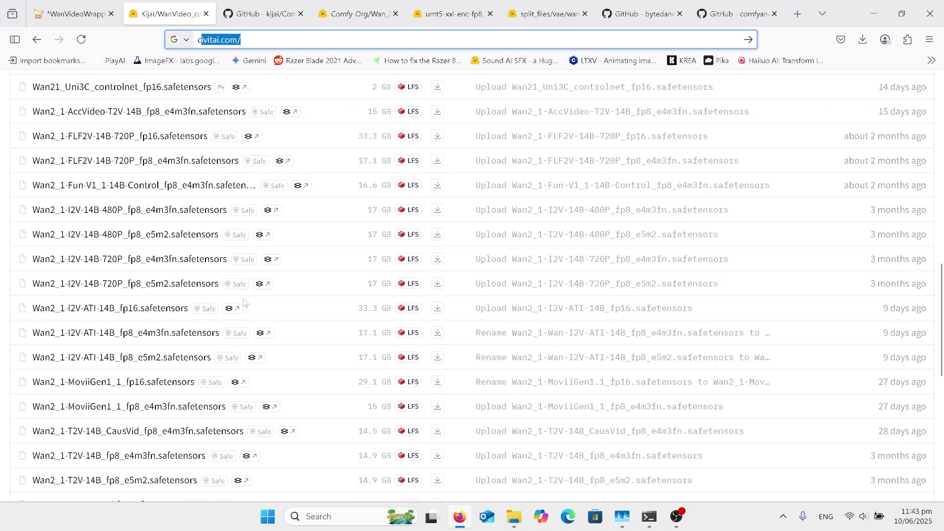
pyautogui.scroll(4, 245, 303)
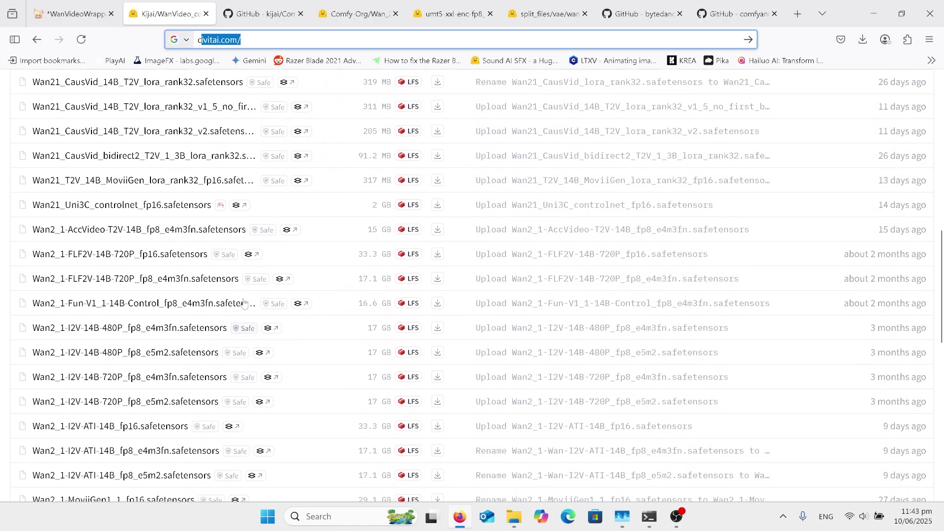
pyautogui.scroll(4, 245, 303)
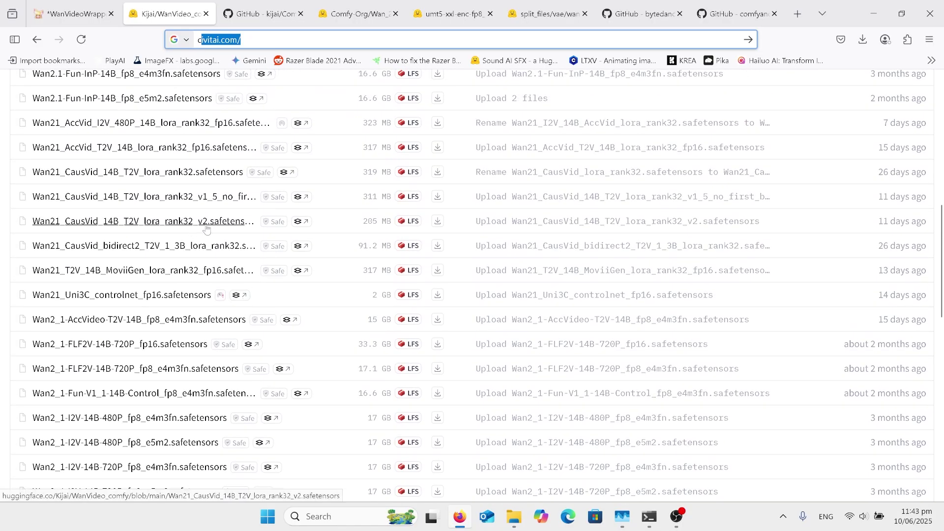
pyautogui.scroll(1, 204, 231)
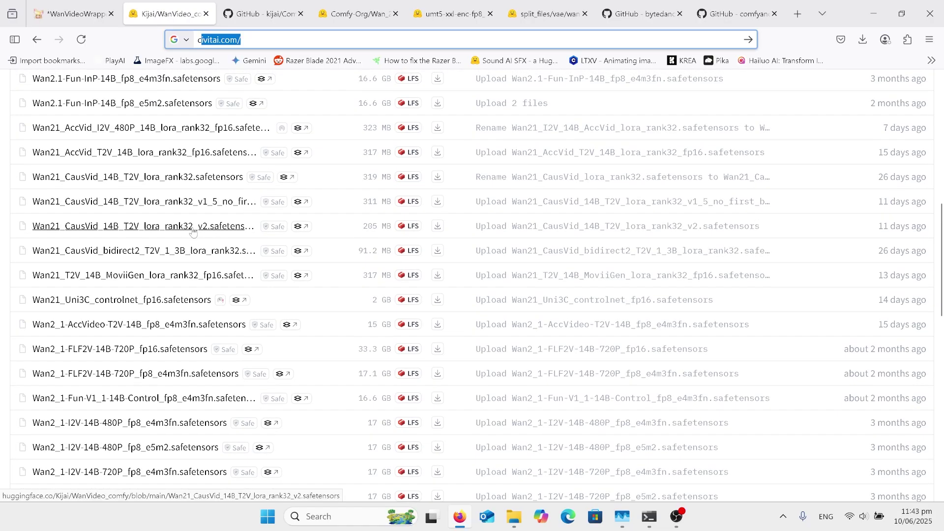
pyautogui.scroll(4, 196, 231)
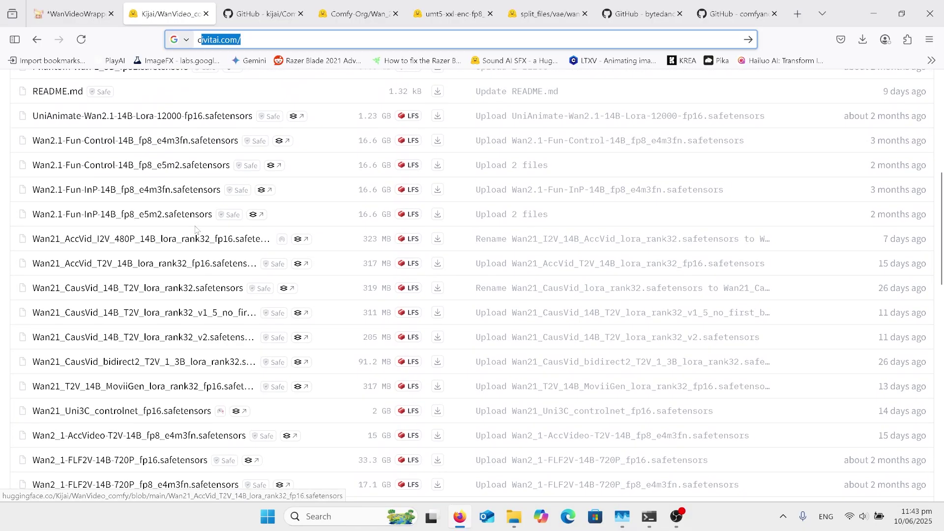
pyautogui.scroll(-10, 195, 230)
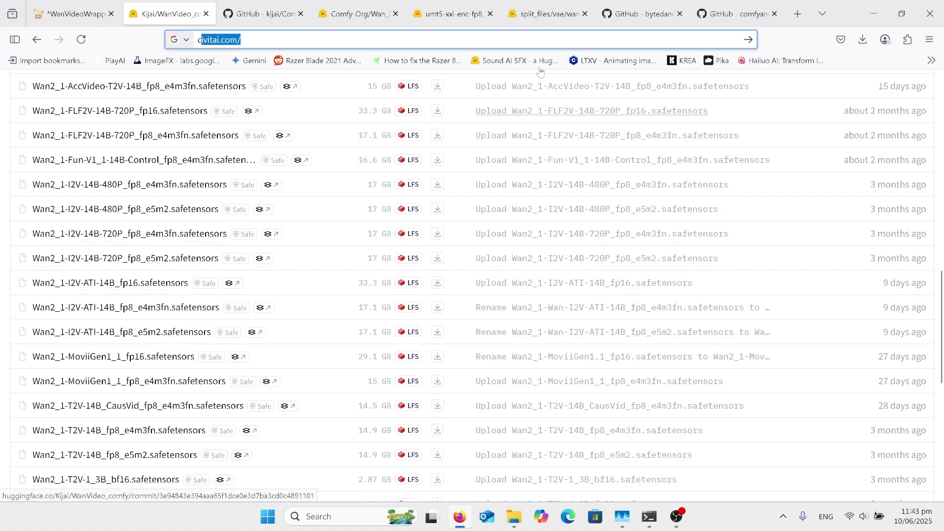
# Step: Return to the ComfyUI workflow and inspect which models the WanVideo model loader, T5 text encoder and VAE loader nodes use
pyautogui.click(74, 14)
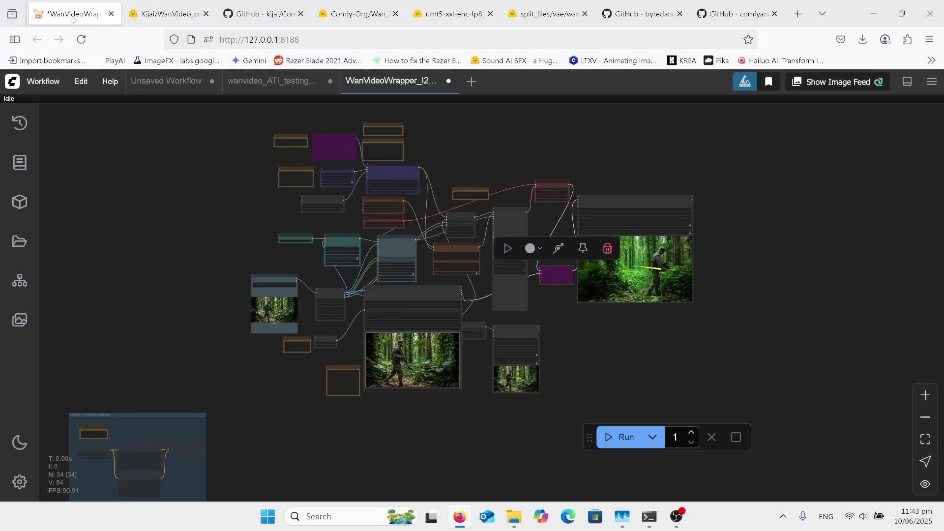
pyautogui.scroll(12, 492, 245)
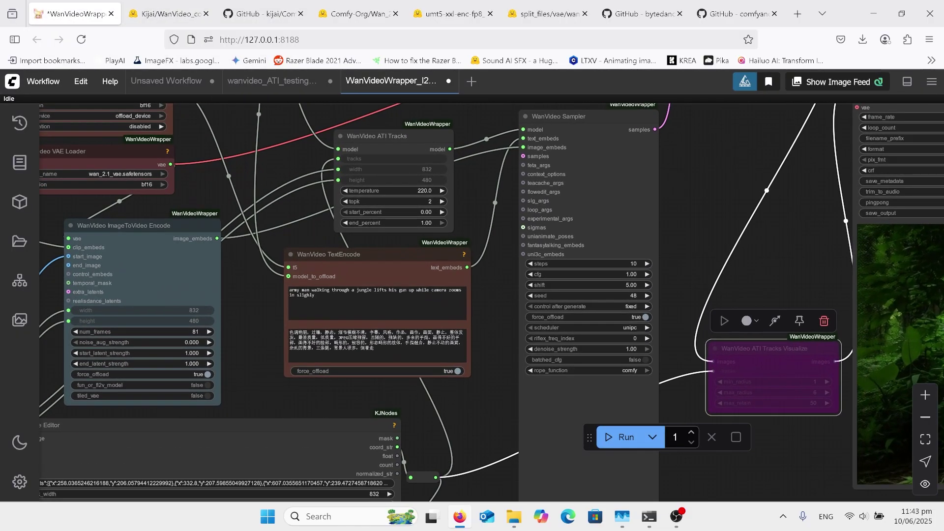
pyautogui.moveTo(246, 123); pyautogui.dragTo(417, 294)
pyautogui.scroll(4, 347, 178)
pyautogui.scroll(-1, 393, 265)
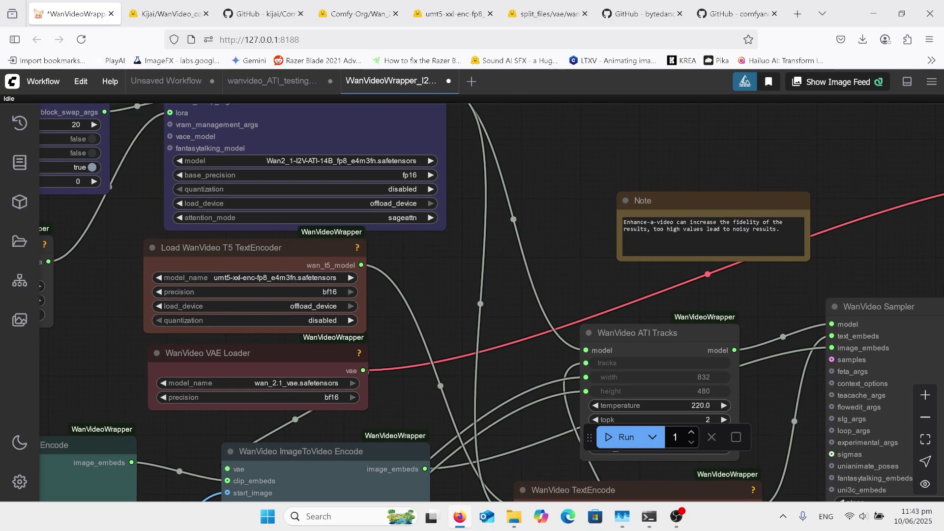
pyautogui.scroll(5, 312, 159)
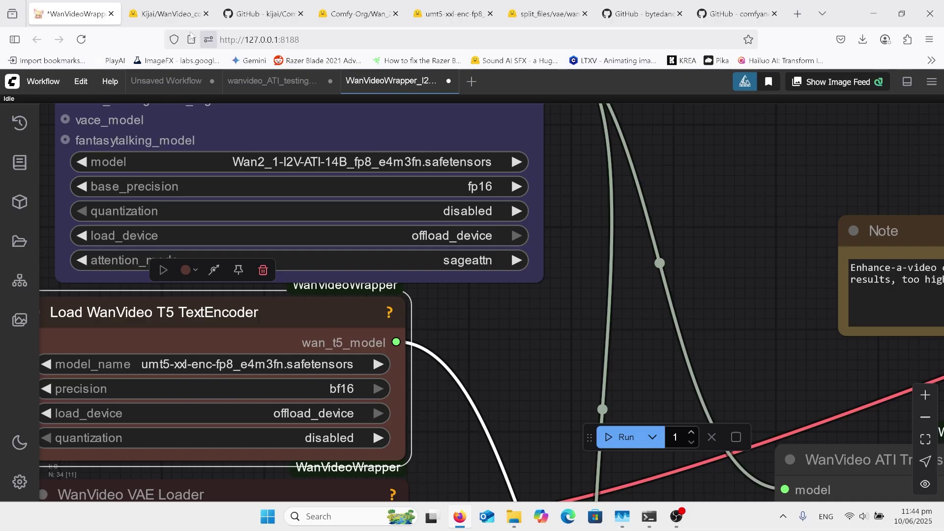
# Step: Find the Wan2_1-I2V-ATI-14B_fp8_e4m3fn.safetensors download in the WanVideo_comfy list and check the computer's memory usage in Task Manager
pyautogui.click(165, 14)
pyautogui.write('c')
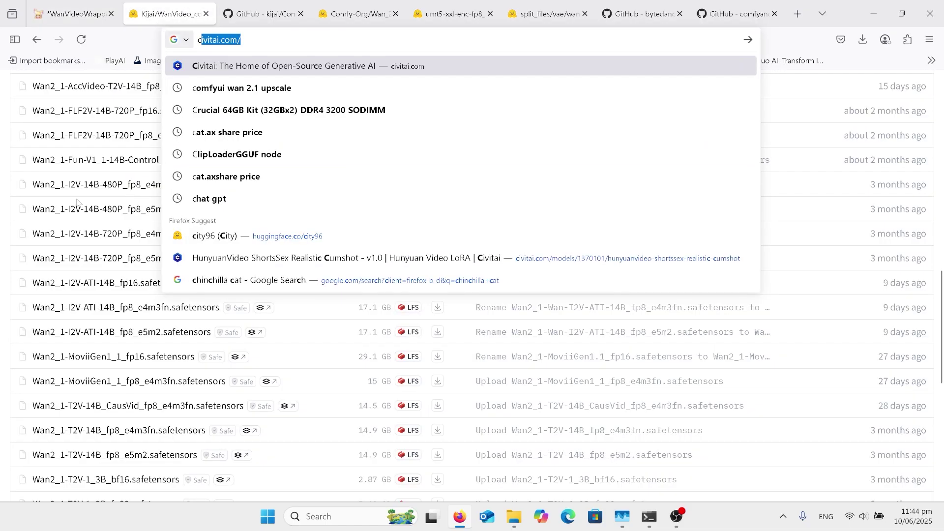
pyautogui.click(3, 252)
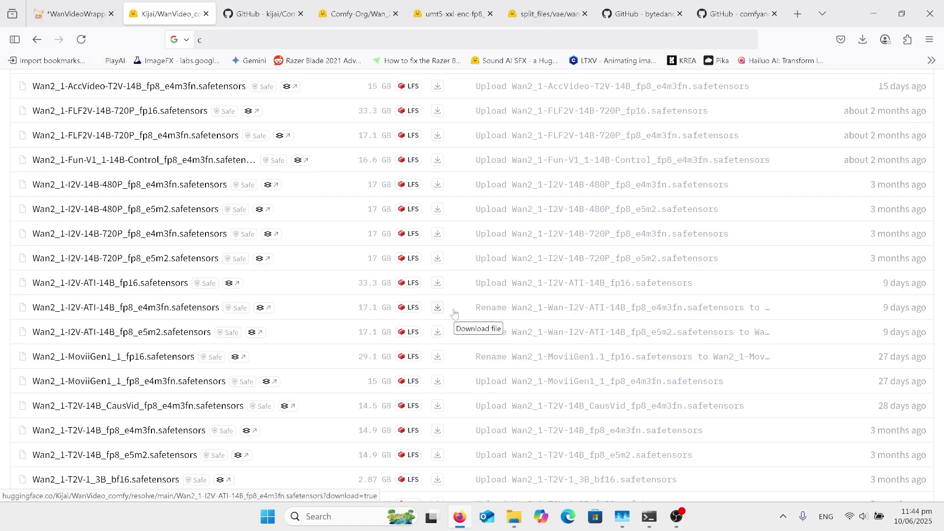
pyautogui.click(622, 517)
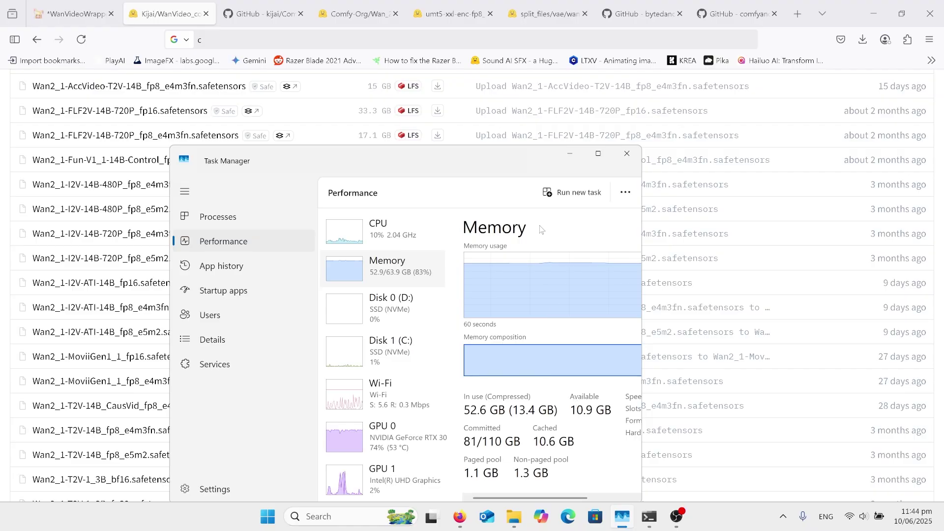
pyautogui.click(564, 152)
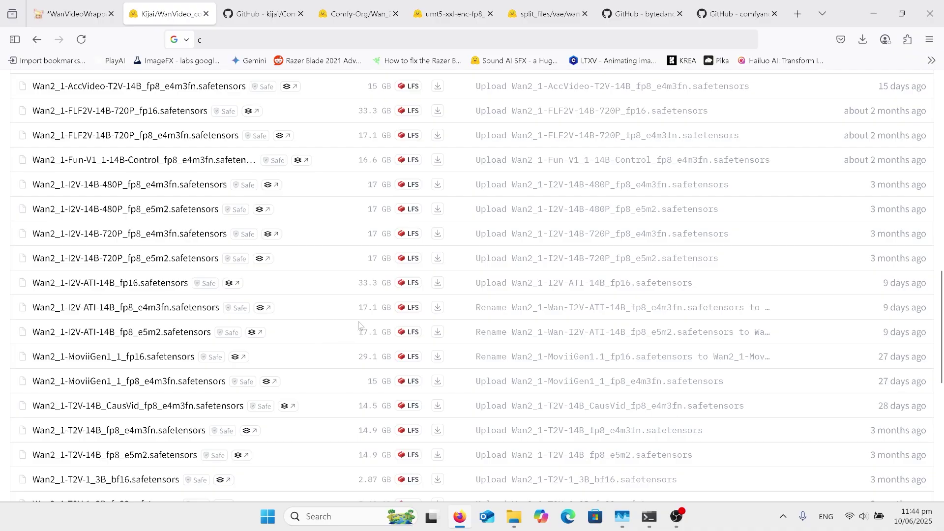
# Step: Switch to File Explorer, open the models folder in D:\d and locate its diffusion_models and lora folders
pyautogui.moveTo(515, 513)
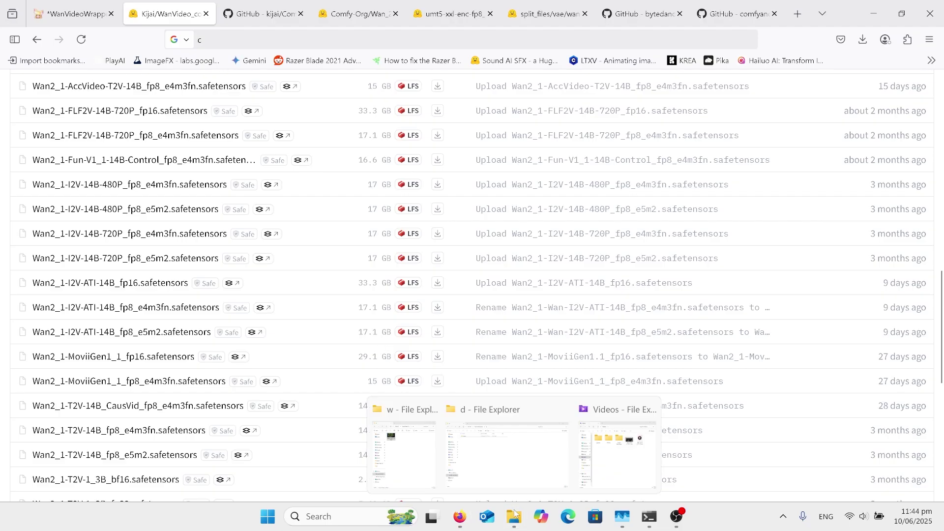
pyautogui.click(515, 447)
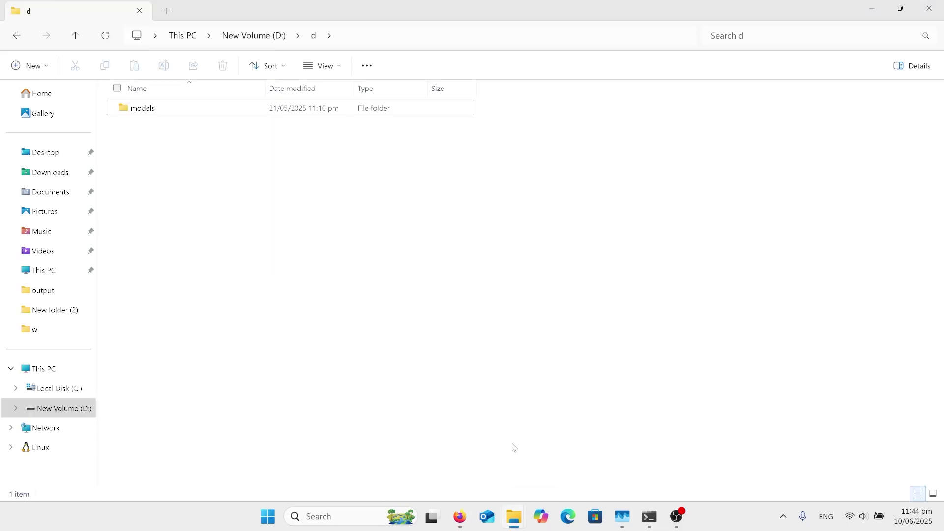
pyautogui.doubleClick(144, 111)
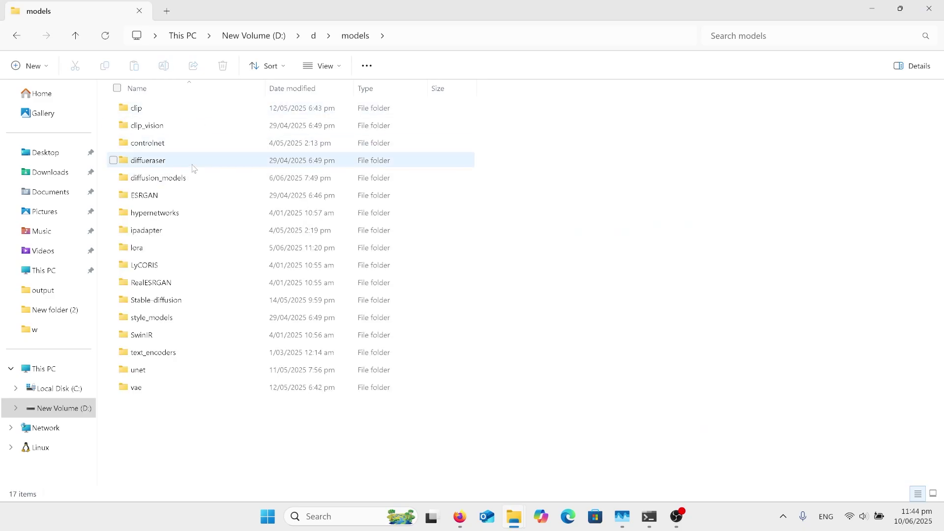
pyautogui.moveTo(175, 179)
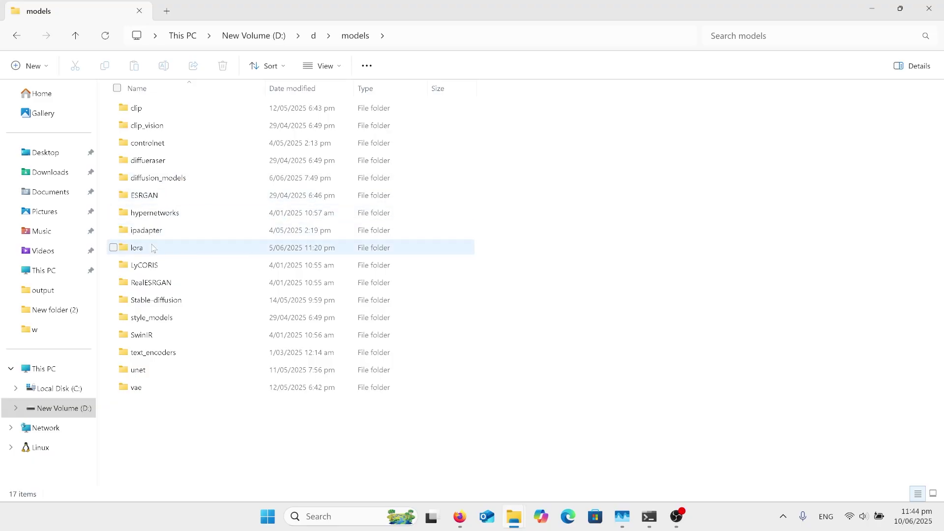
pyautogui.moveTo(139, 251)
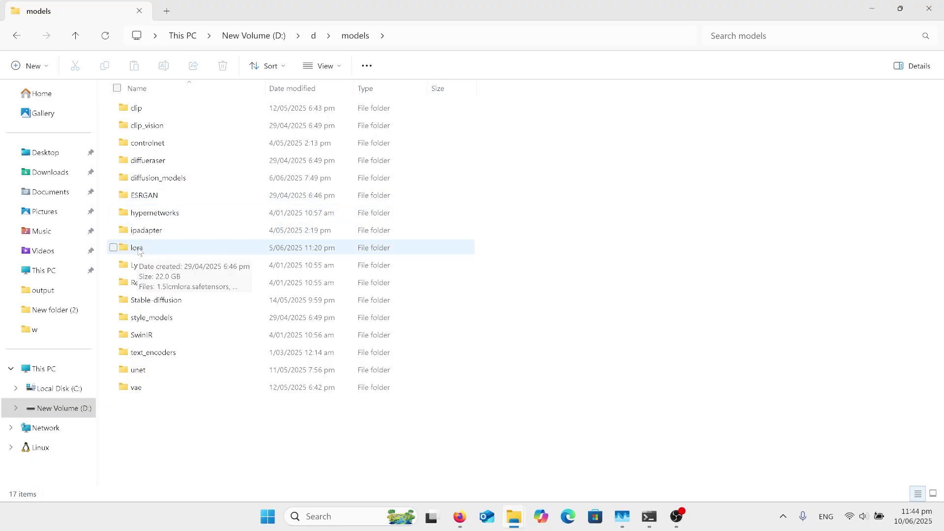
# Step: View the umt5-xxl-enc-fp8_e4m3fn.safetensors page on Hugging Face, and look into the clip folder inside the local models folder
pyautogui.click(459, 516)
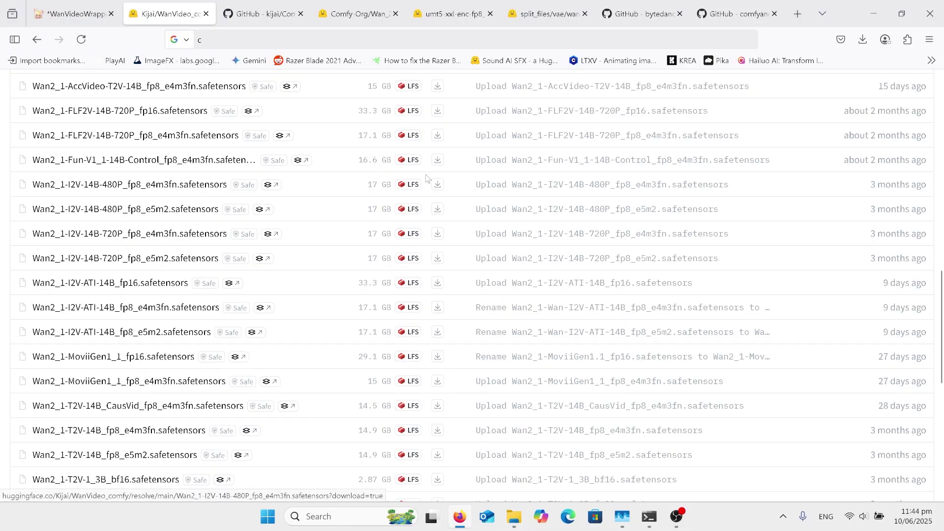
pyautogui.click(433, 16)
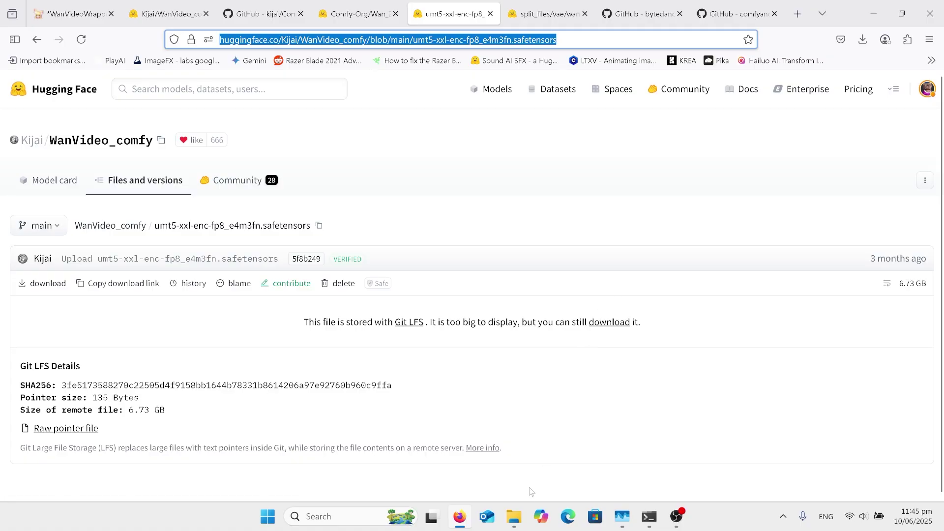
pyautogui.moveTo(519, 520)
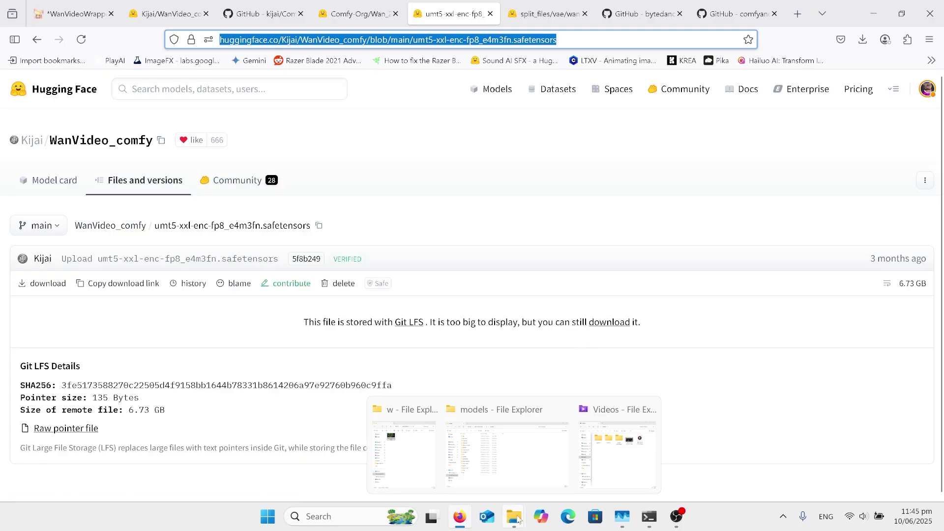
pyautogui.click(531, 470)
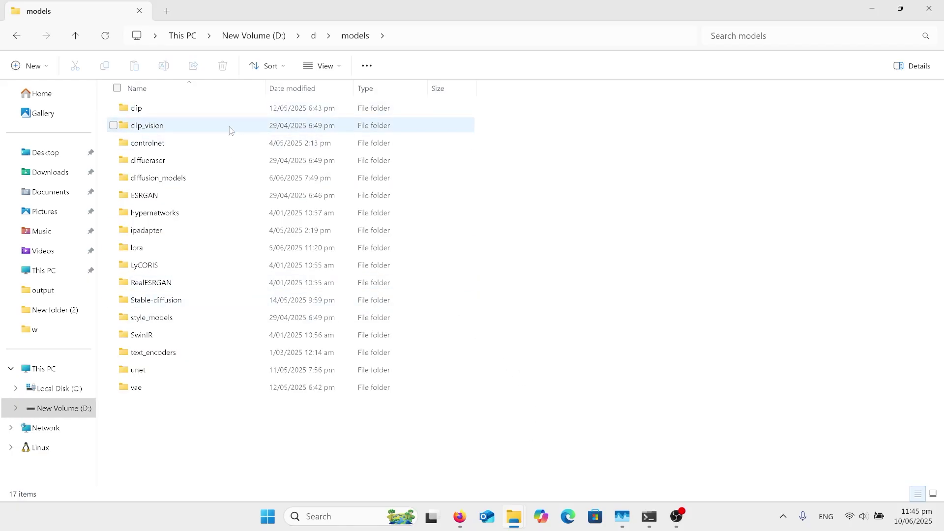
pyautogui.doubleClick(198, 112)
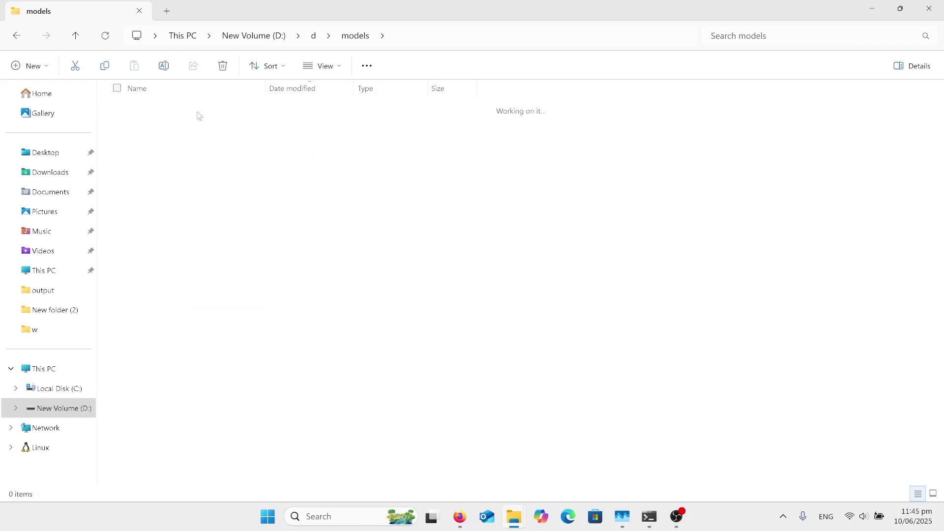
pyautogui.click(75, 37)
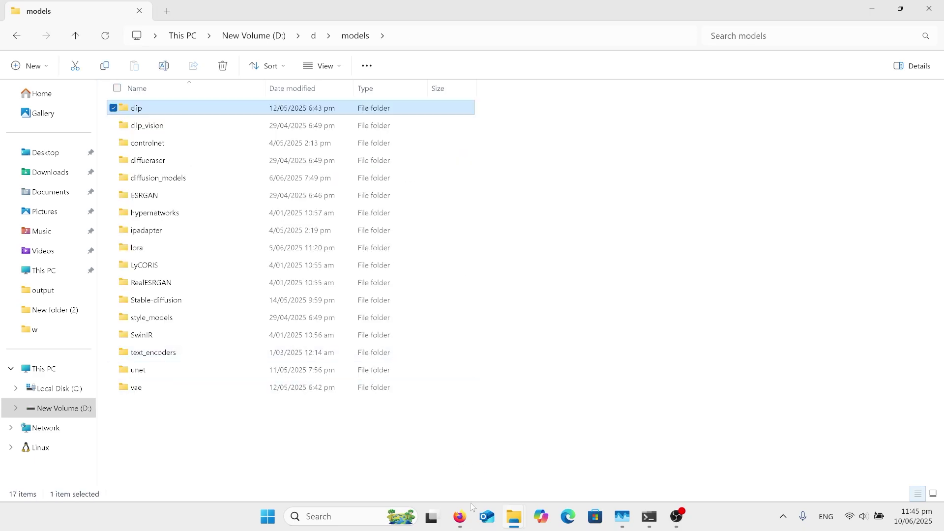
# Step: View the wan_2.1_vae.safetensors page on Hugging Face, and look for its vae folder in the local models folder
pyautogui.click(466, 520)
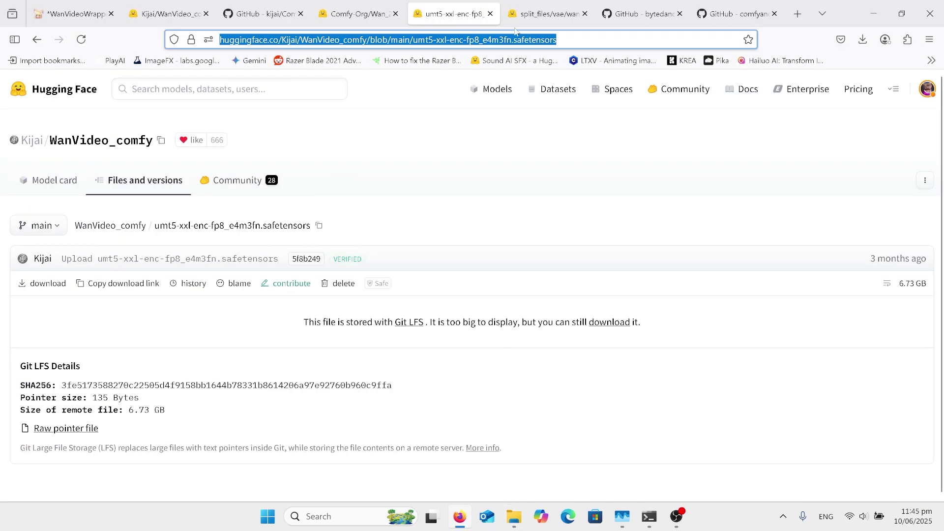
pyautogui.click(531, 19)
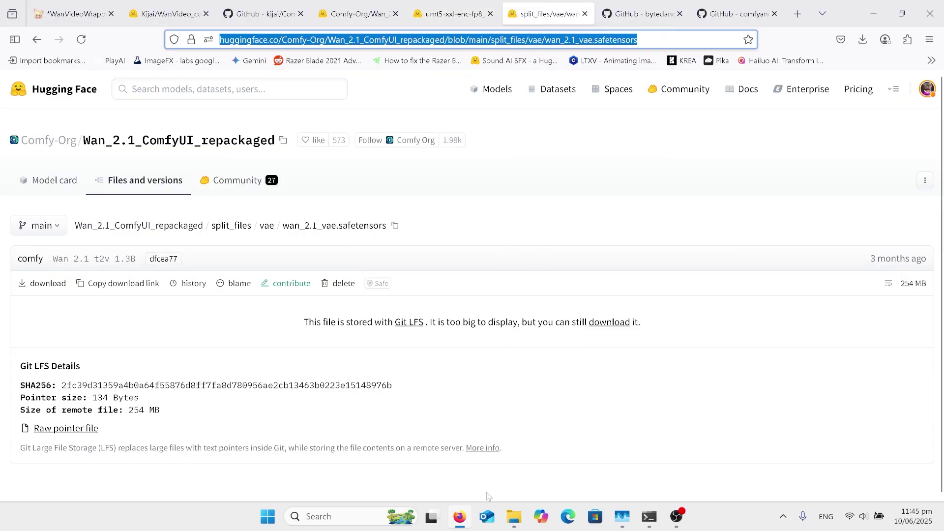
pyautogui.click(462, 519)
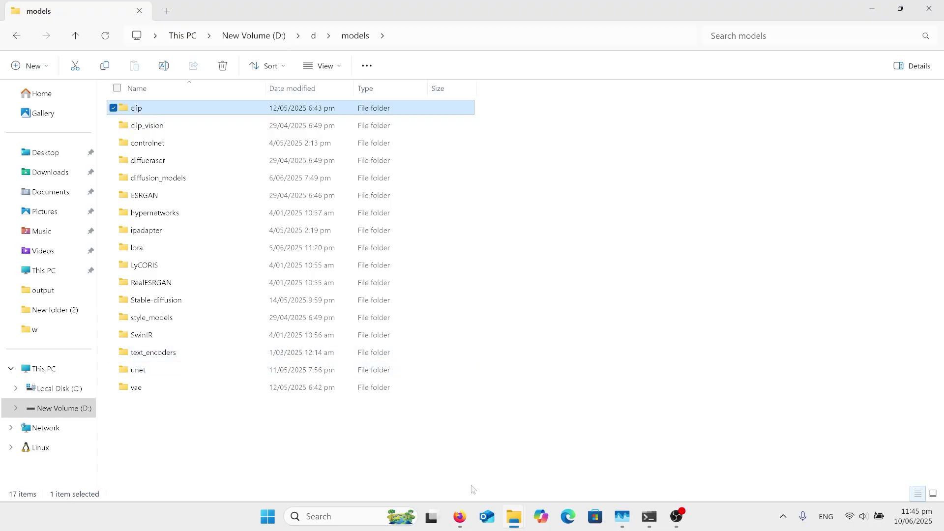
# Step: View the clip_vision_h.safetensors listing on Hugging Face, and look for the clip_vision folder in the local models folder
pyautogui.click(460, 517)
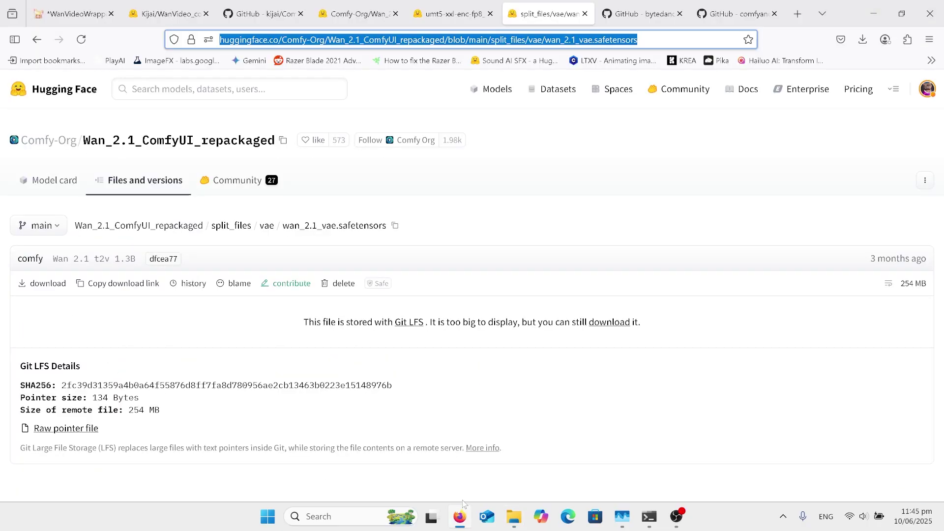
pyautogui.click(371, 19)
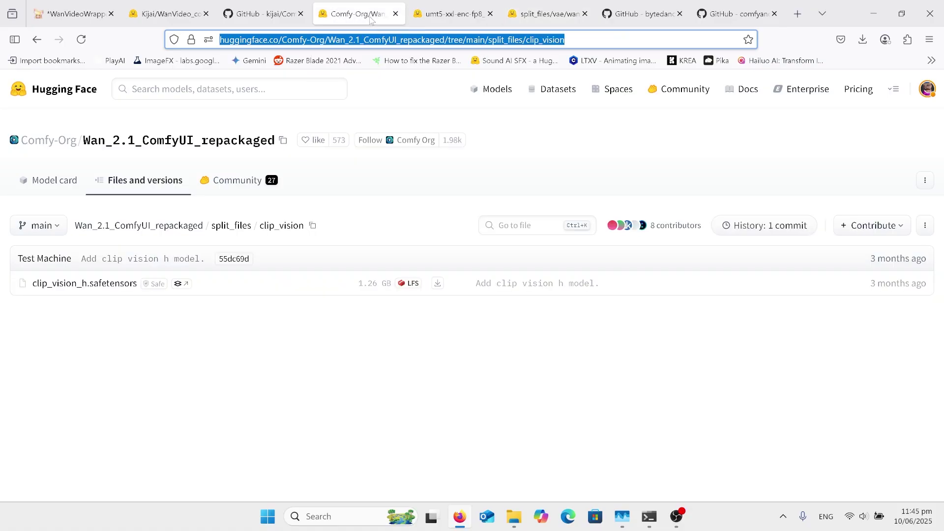
pyautogui.moveTo(421, 19)
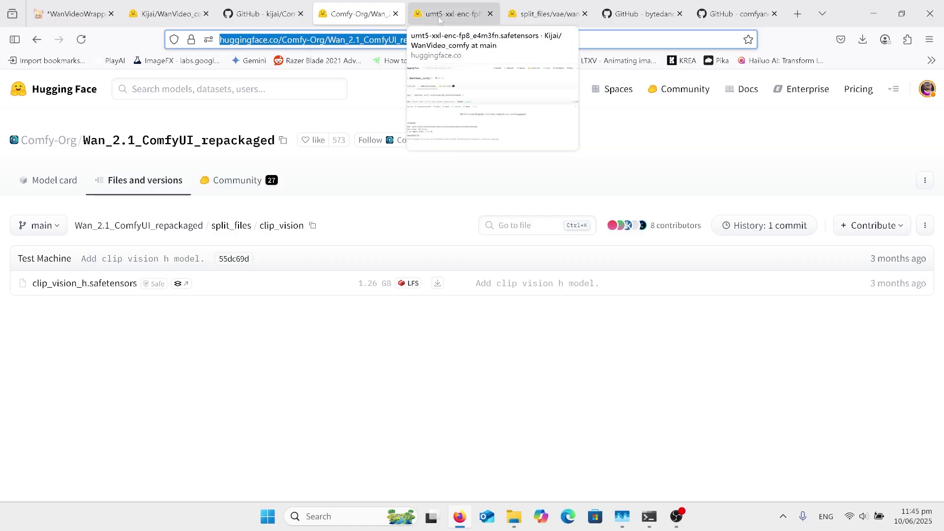
pyautogui.click(514, 516)
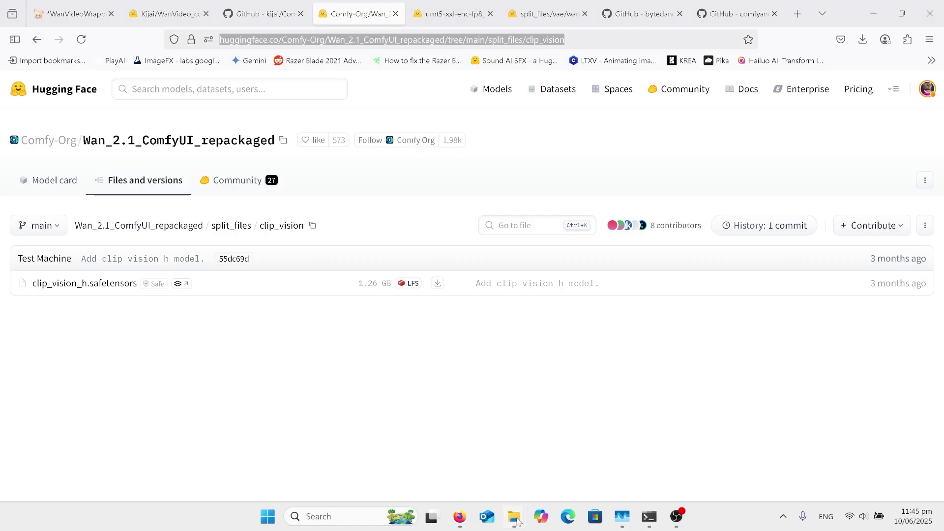
pyautogui.click(532, 452)
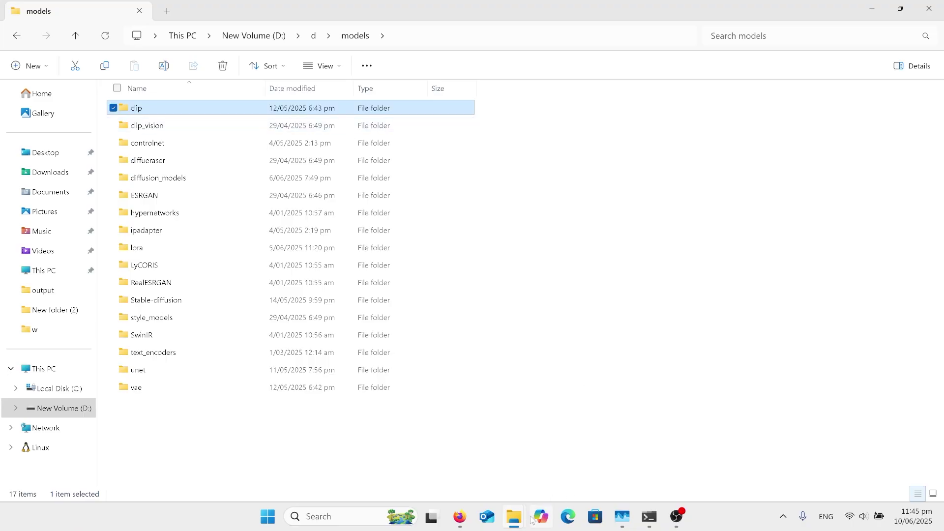
pyautogui.moveTo(517, 522)
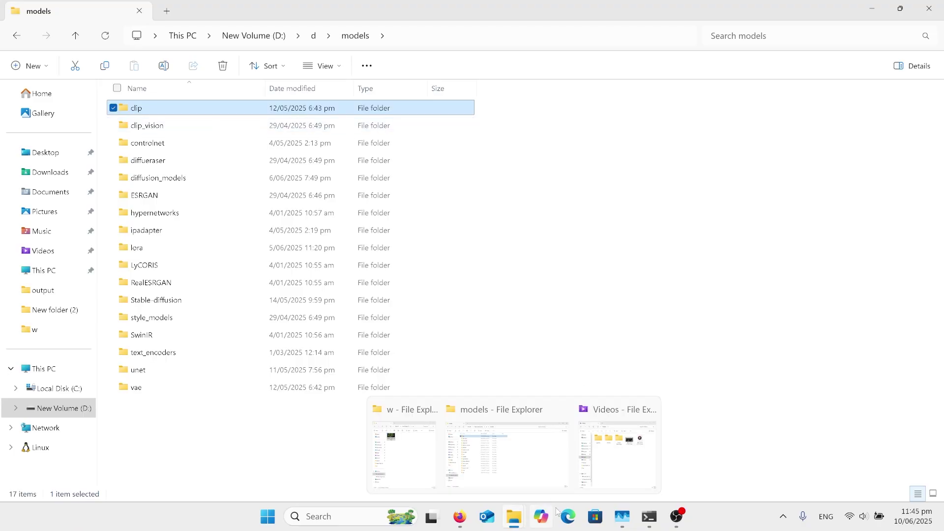
# Step: Return to the ComfyUI workflow in the browser and examine the input image node and the Resize Image v2 node beside it
pyautogui.click(460, 517)
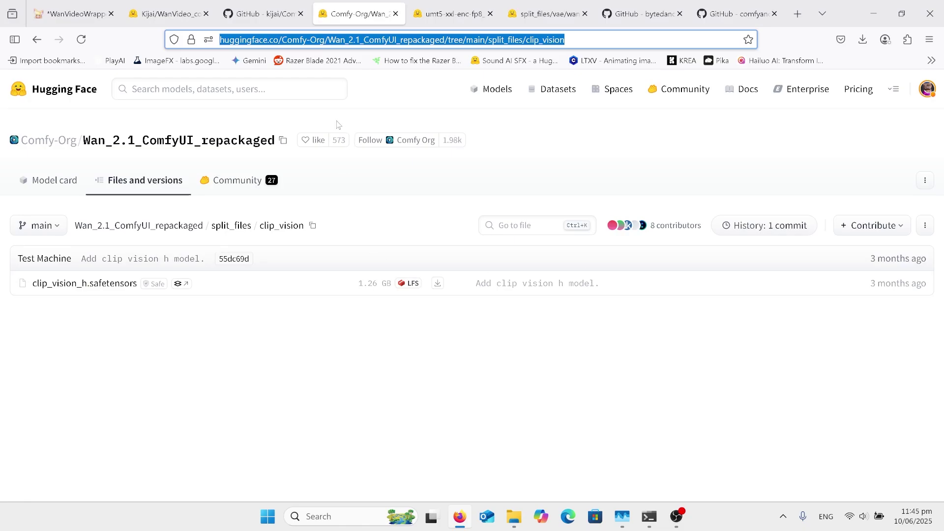
pyautogui.moveTo(98, 19)
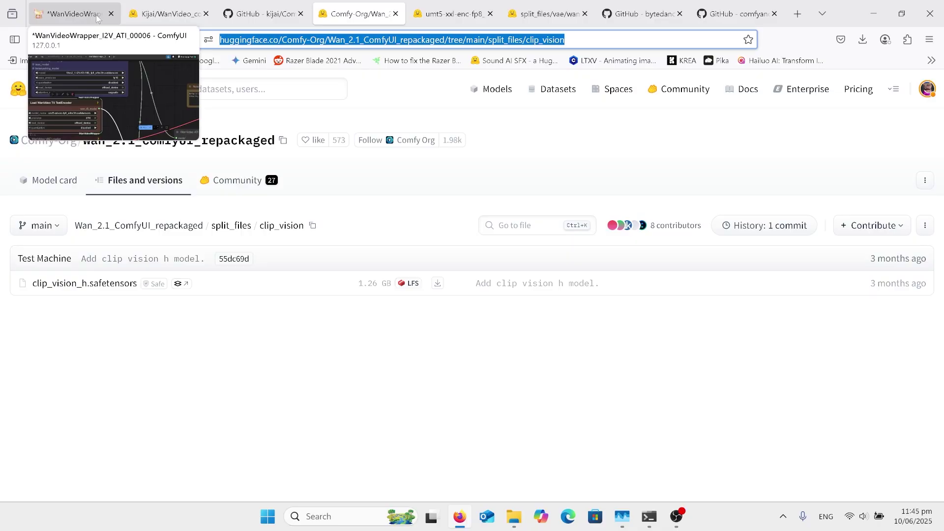
pyautogui.click(97, 19)
pyautogui.scroll(-10, 243, 275)
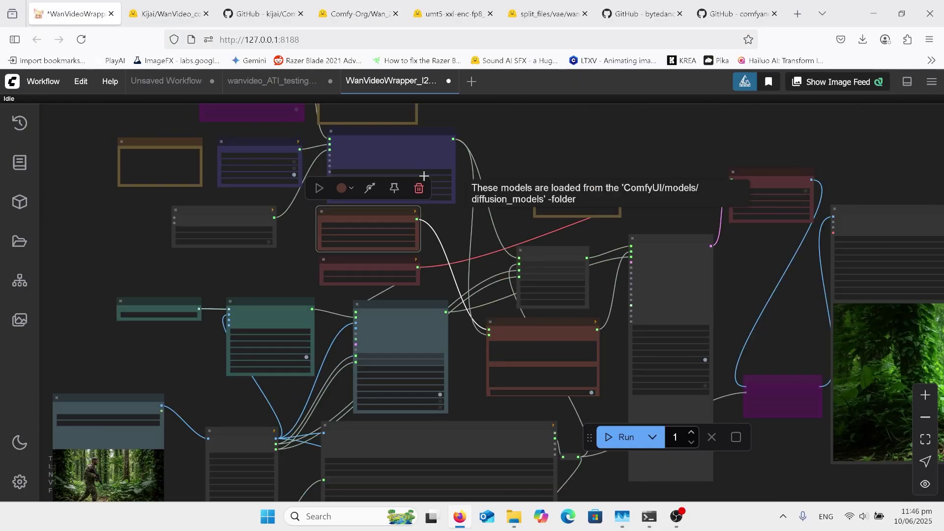
pyautogui.moveTo(158, 344); pyautogui.dragTo(205, 160)
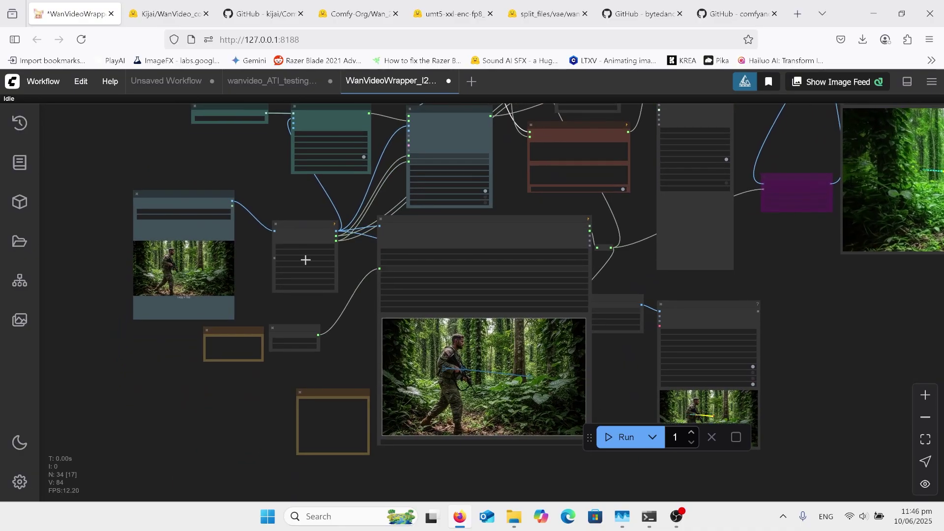
pyautogui.scroll(10, 306, 259)
pyautogui.scroll(-6, 305, 259)
pyautogui.scroll(-9, 305, 259)
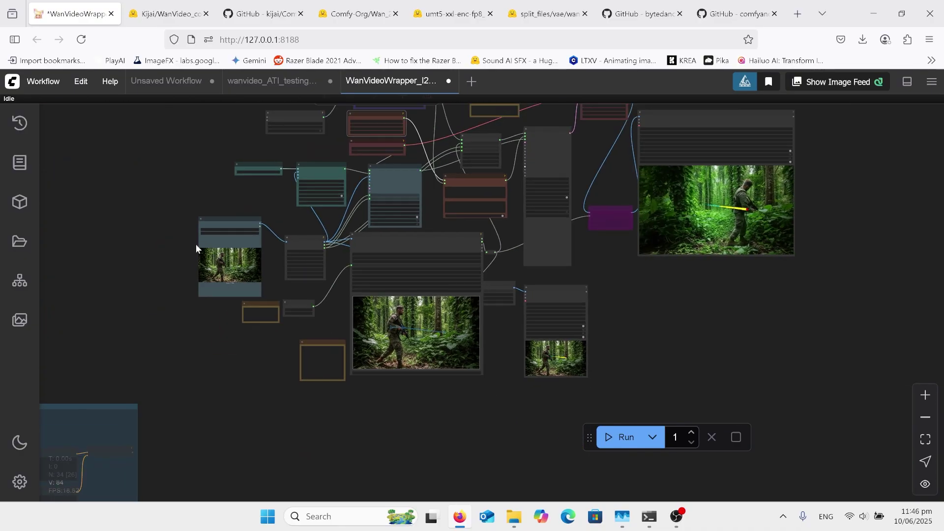
pyautogui.scroll(15, 230, 270)
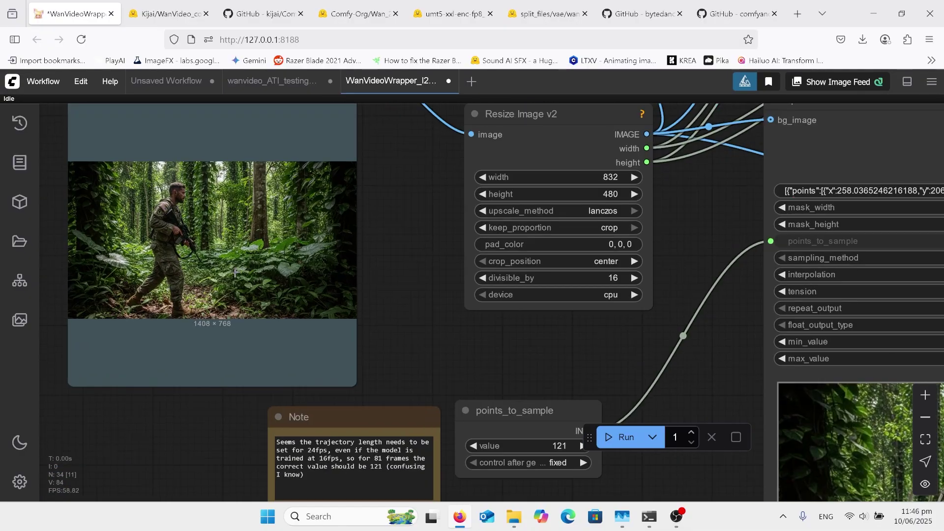
pyautogui.scroll(-3, 234, 272)
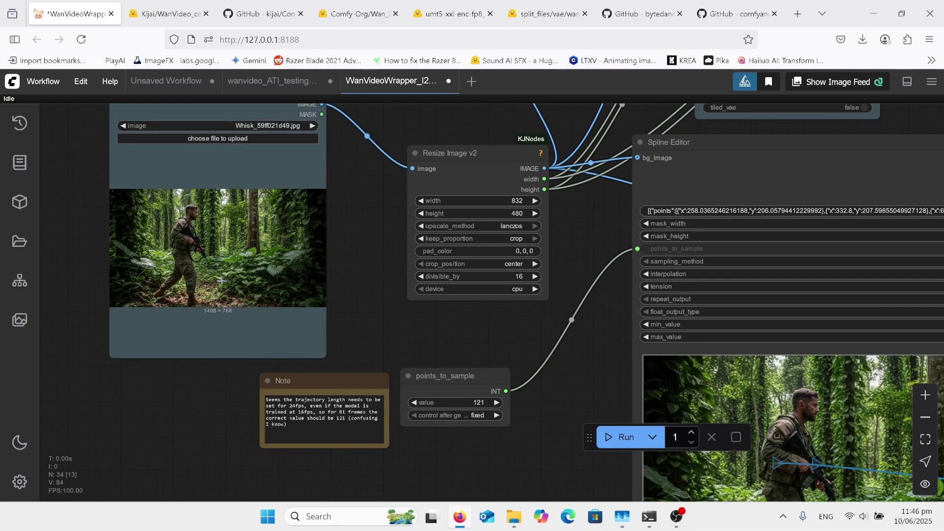
pyautogui.scroll(7, 221, 280)
# Step: Examine the points_to_sample node with its note, and the spline drawn over the soldier in the Spline Editor
pyautogui.moveTo(530, 210); pyautogui.dragTo(523, 231)
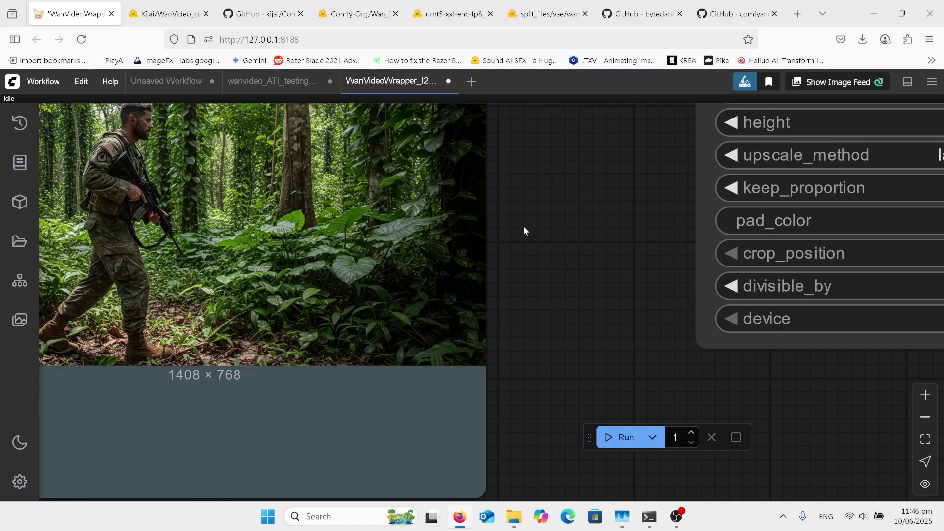
pyautogui.scroll(-5, 524, 231)
pyautogui.moveTo(569, 288); pyautogui.dragTo(327, 251)
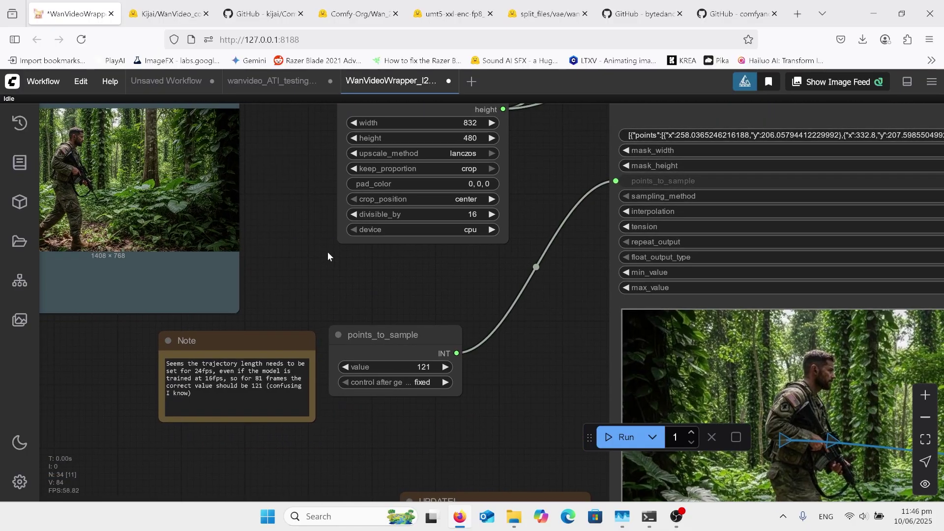
pyautogui.moveTo(554, 364); pyautogui.dragTo(240, 232)
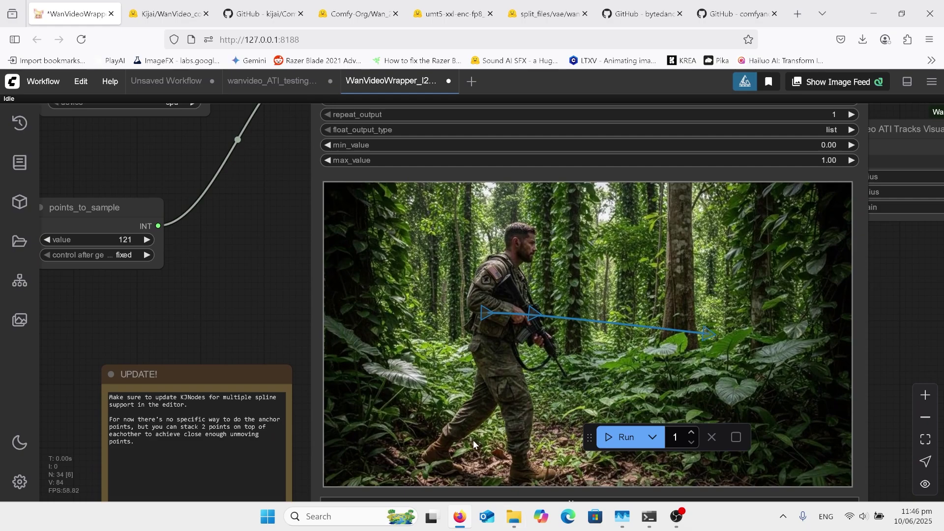
# Step: Load Whisk_59ff021d49.jpg from the w folder on drive C into the Spline Editor node as its background image
pyautogui.moveTo(512, 522)
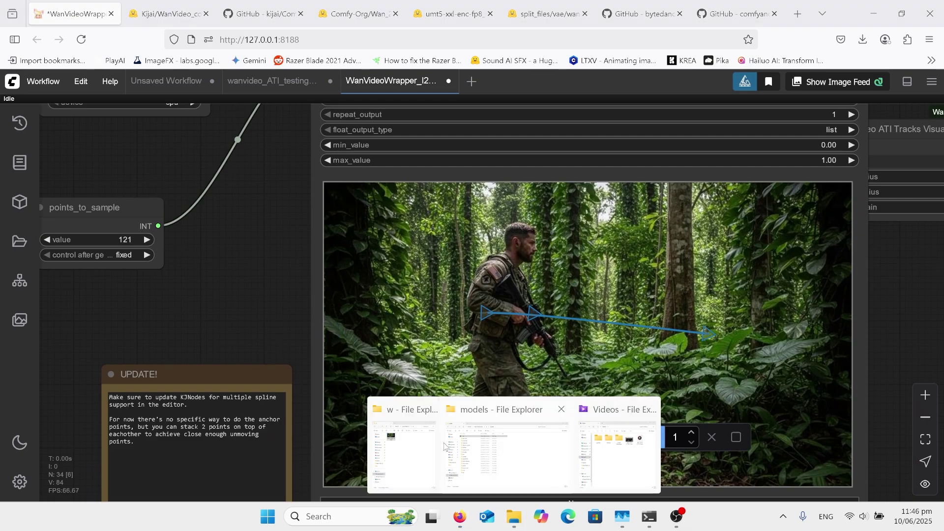
pyautogui.click(403, 452)
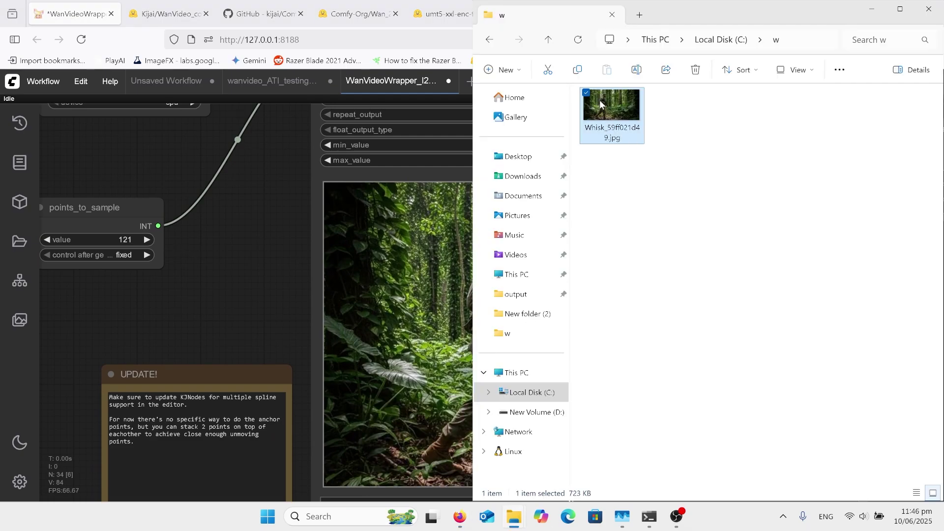
pyautogui.moveTo(600, 99); pyautogui.dragTo(633, 173)
pyautogui.moveTo(260, 202); pyautogui.dragTo(220, 500)
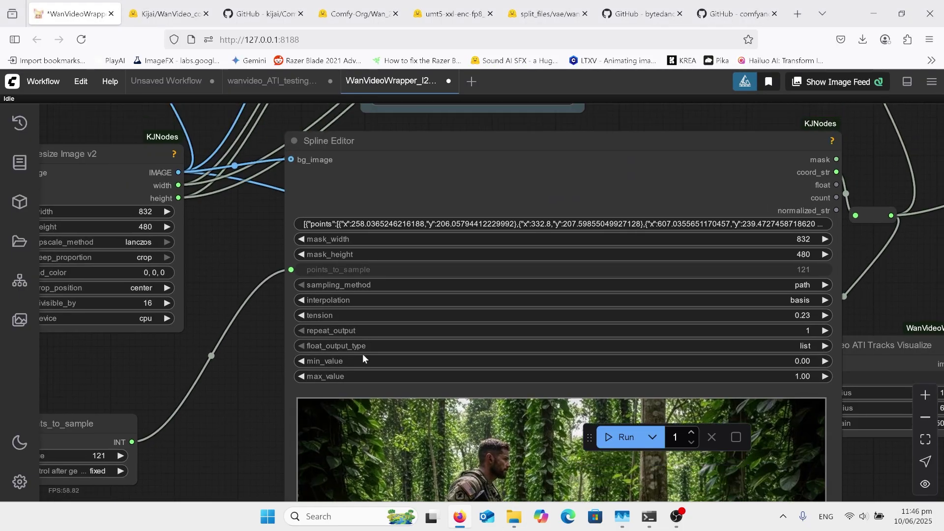
pyautogui.moveTo(514, 516)
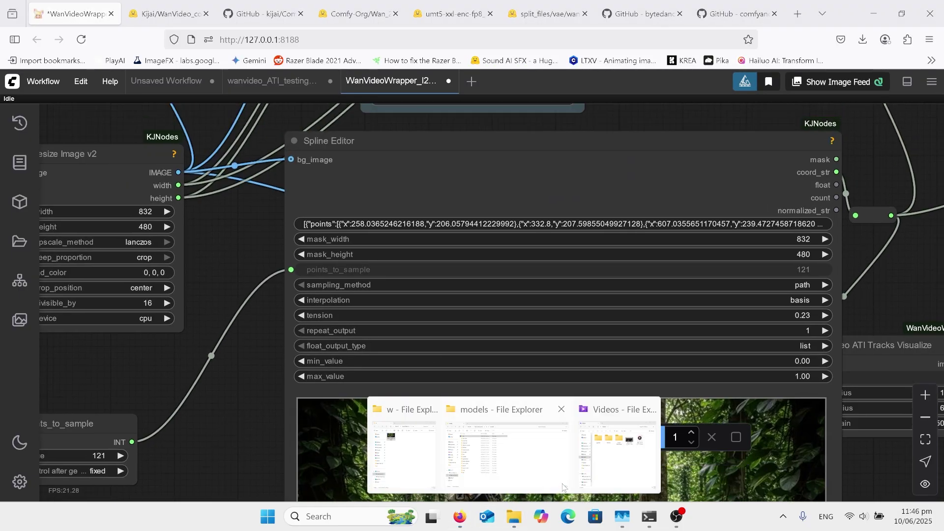
pyautogui.click(430, 451)
pyautogui.moveTo(596, 128); pyautogui.dragTo(369, 188)
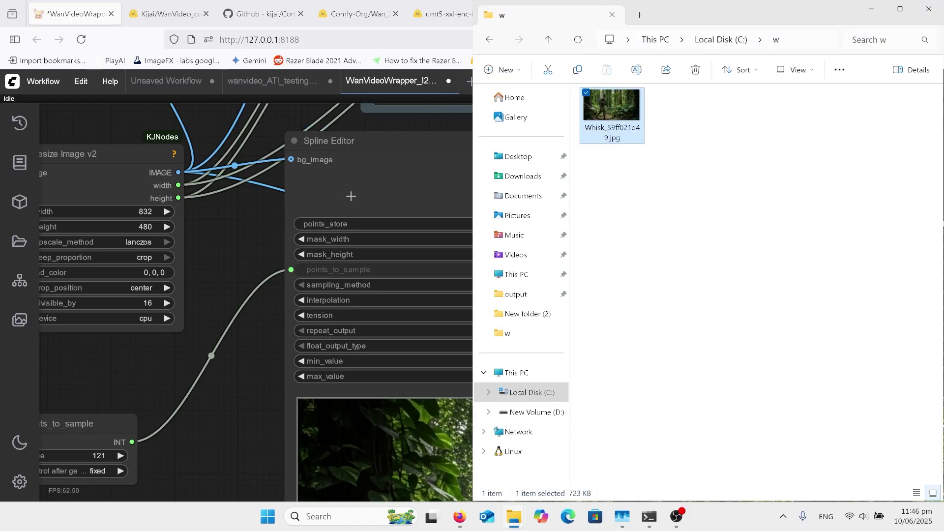
pyautogui.click(262, 234)
pyautogui.moveTo(216, 183); pyautogui.dragTo(136, 104)
pyautogui.scroll(-5, 462, 253)
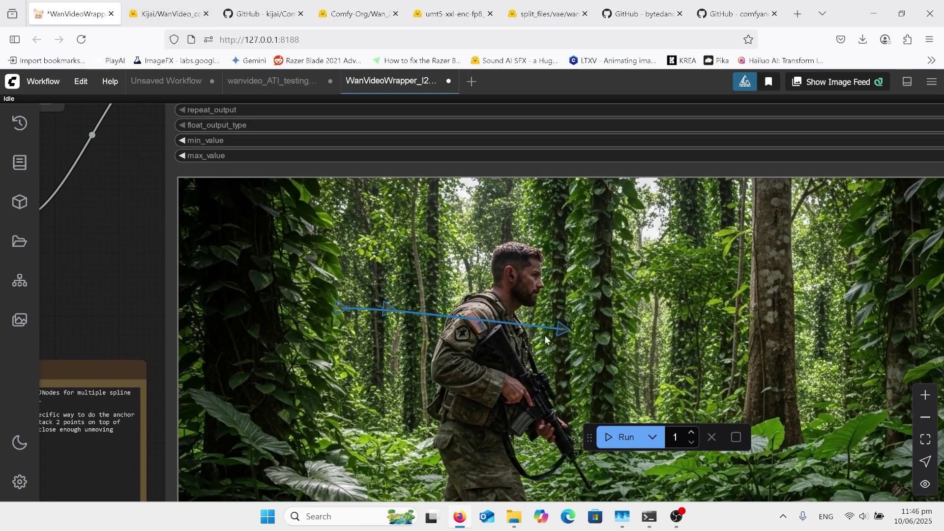
# Step: Reposition the spline's three points so the path runs from the soldier's upper arm almost horizontally towards the large tree trunk
pyautogui.moveTo(564, 327); pyautogui.dragTo(706, 326)
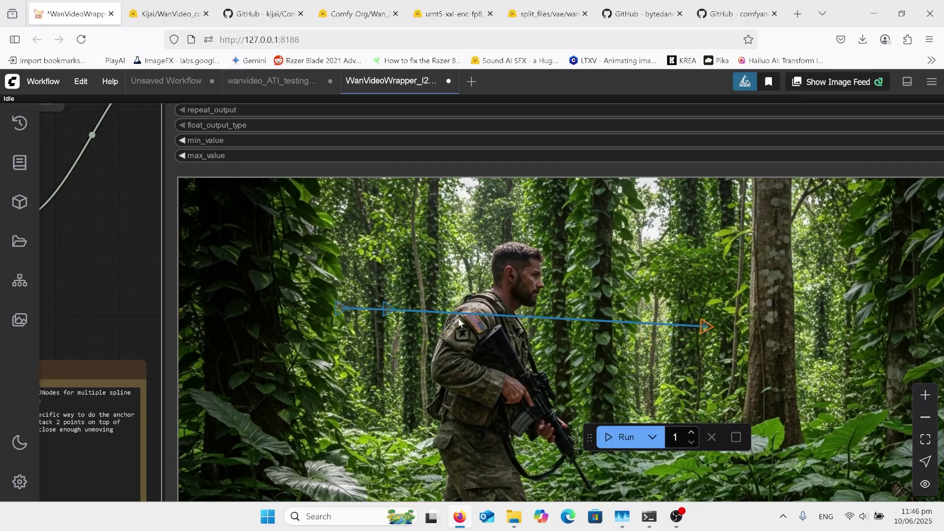
pyautogui.moveTo(384, 311); pyautogui.dragTo(620, 339)
pyautogui.moveTo(341, 308); pyautogui.dragTo(481, 337)
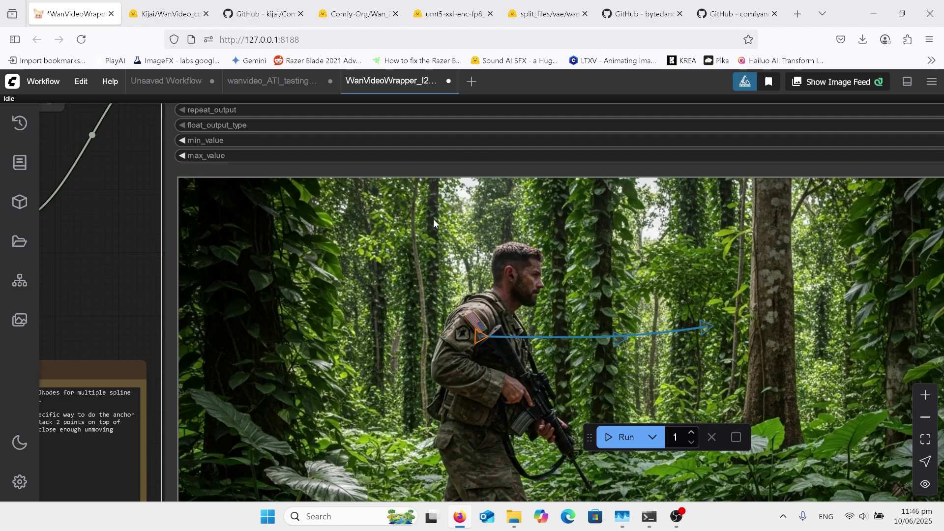
# Step: Add a new spline in the Spline Editor and arrange its three points in a nearly horizontal line just above the soldier's head
pyautogui.rightClick(396, 232)
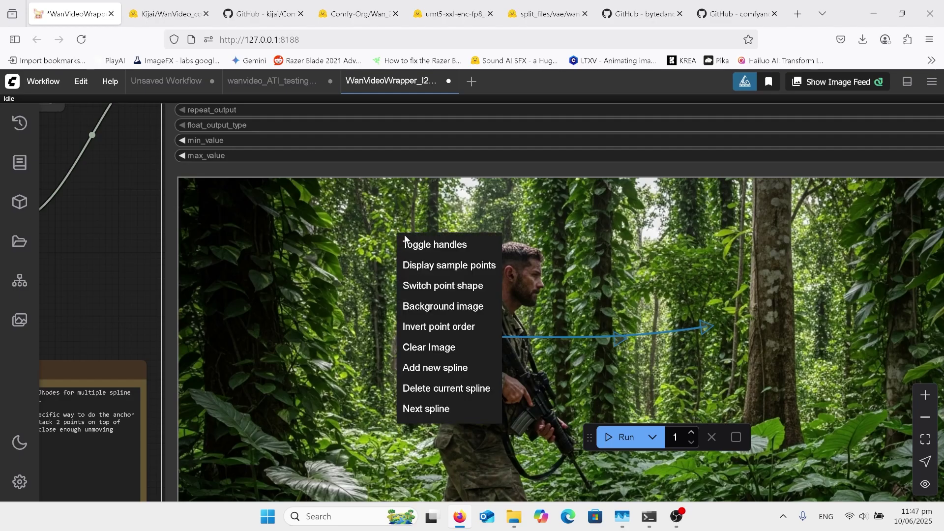
pyautogui.click(431, 374)
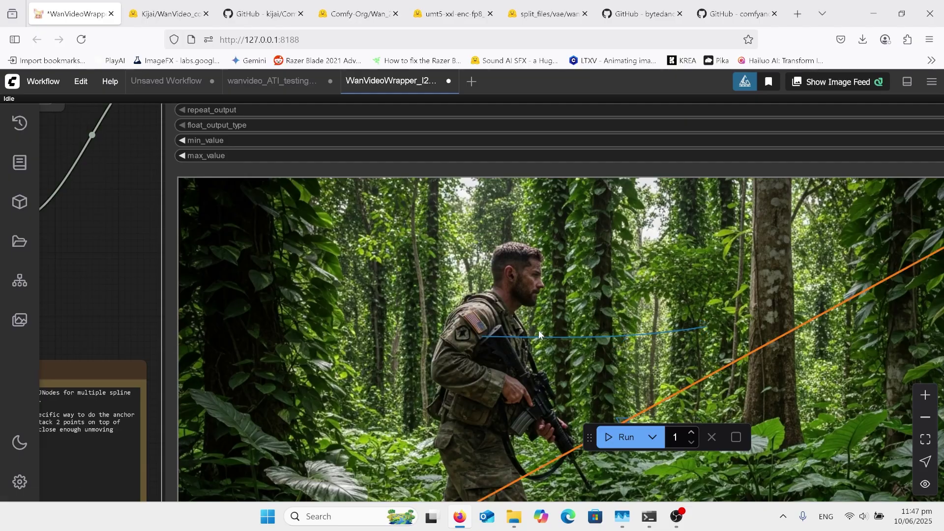
pyautogui.scroll(-10, 444, 323)
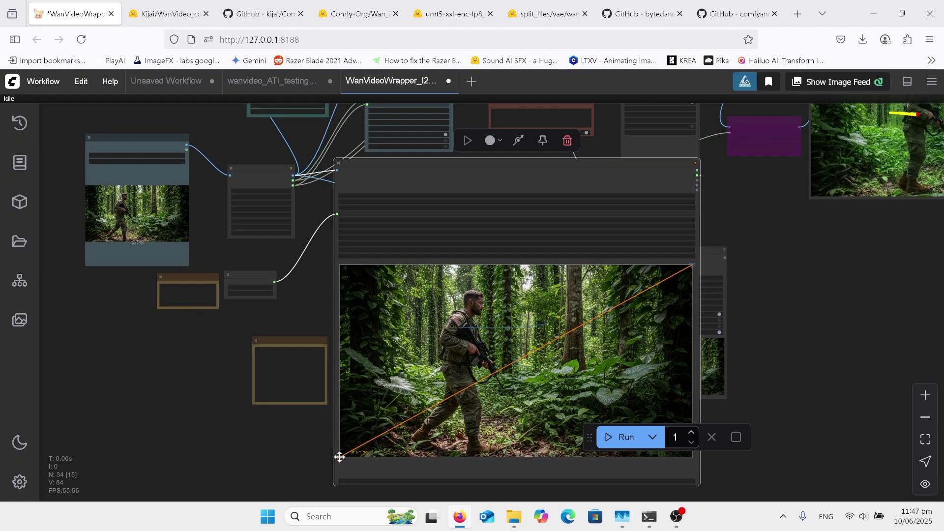
pyautogui.moveTo(340, 457); pyautogui.dragTo(378, 288)
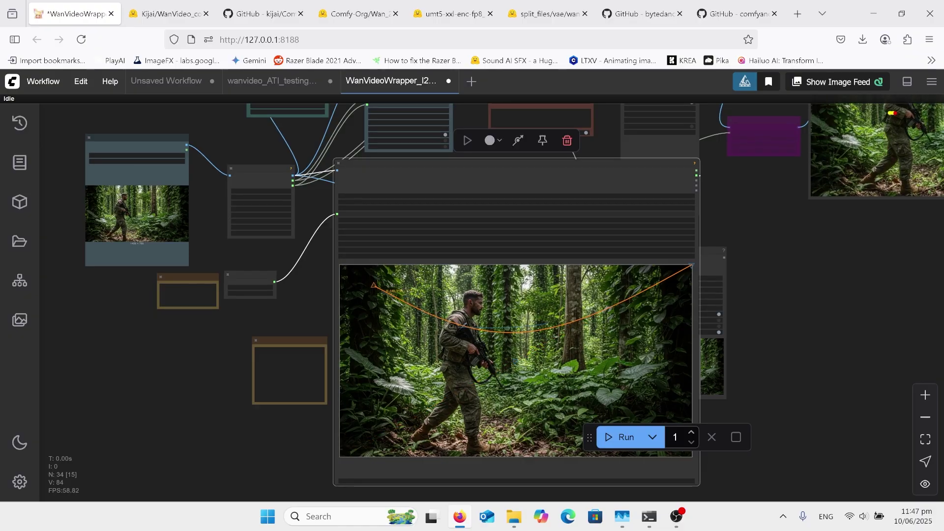
pyautogui.scroll(7, 566, 405)
pyautogui.scroll(2, 580, 383)
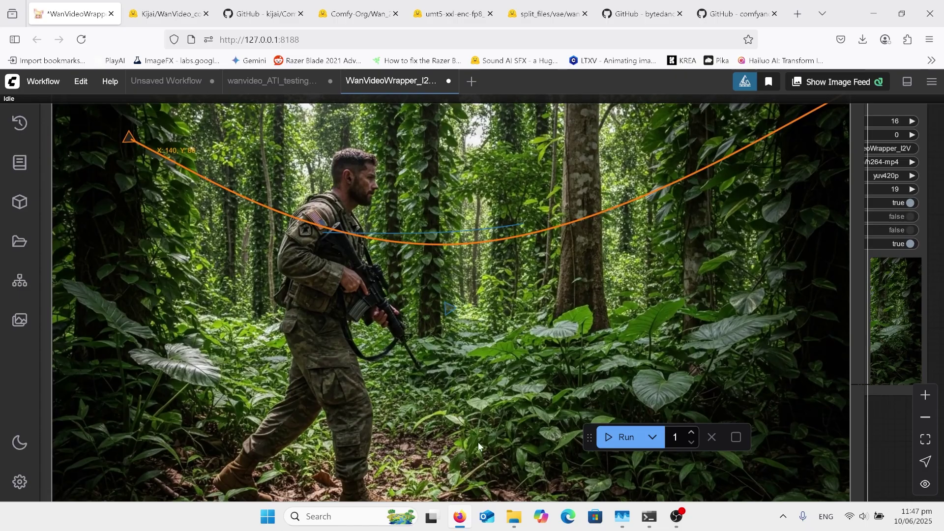
pyautogui.moveTo(445, 306); pyautogui.dragTo(419, 154)
pyautogui.scroll(-5, 486, 196)
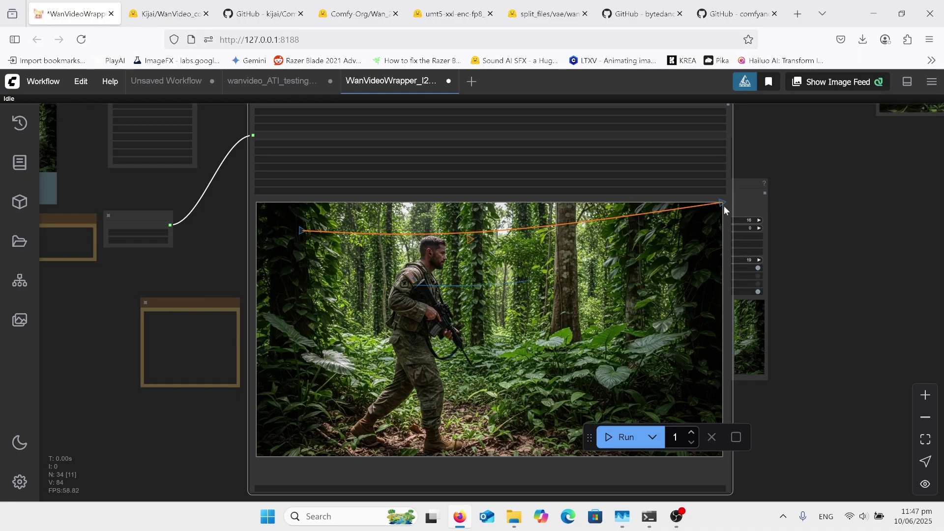
pyautogui.moveTo(703, 225); pyautogui.dragTo(701, 233)
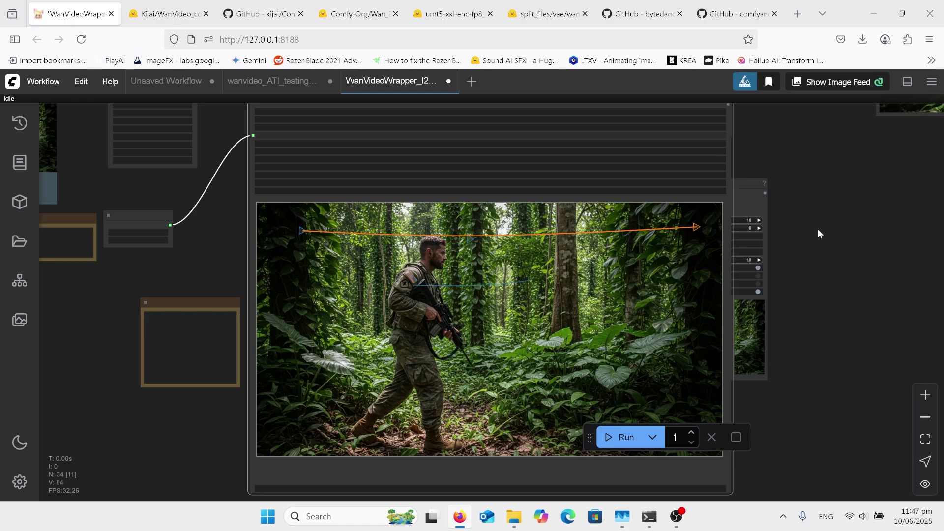
pyautogui.scroll(-2, 817, 228)
pyautogui.scroll(-1, 577, 288)
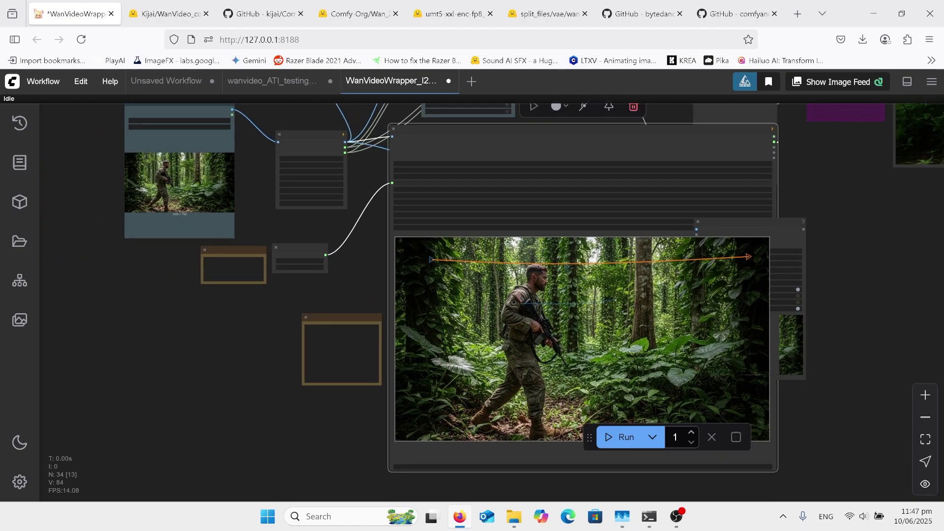
# Step: Examine the splines over the soldier in the Spline Editor and the settings of the WanVideo ATI Tracks, TextEncode and Sampler nodes
pyautogui.hscroll(2, 577, 288)
pyautogui.hscroll(5, 492, 290)
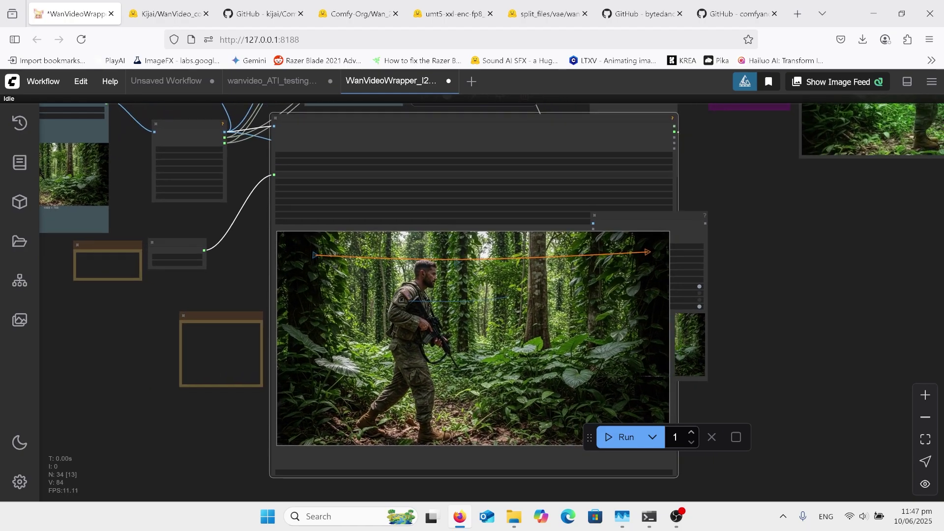
pyautogui.hscroll(3, 492, 290)
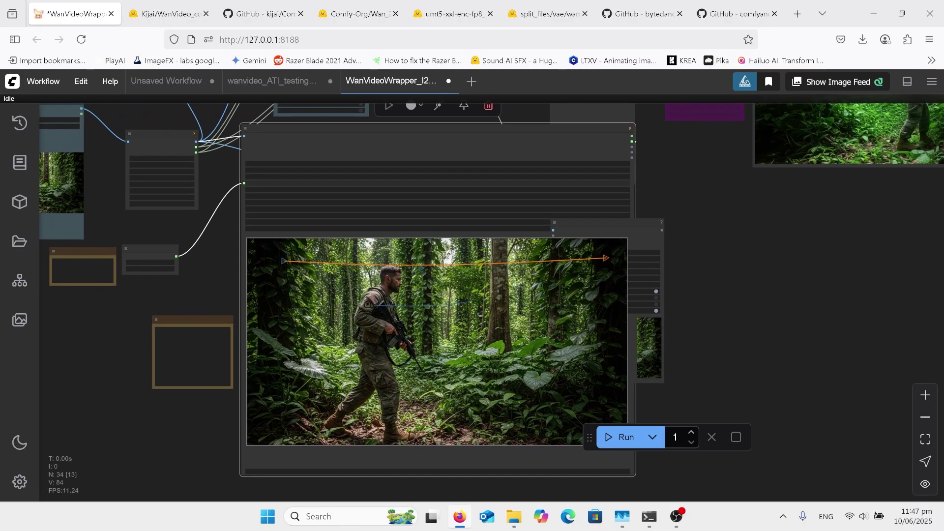
pyautogui.scroll(2, 491, 302)
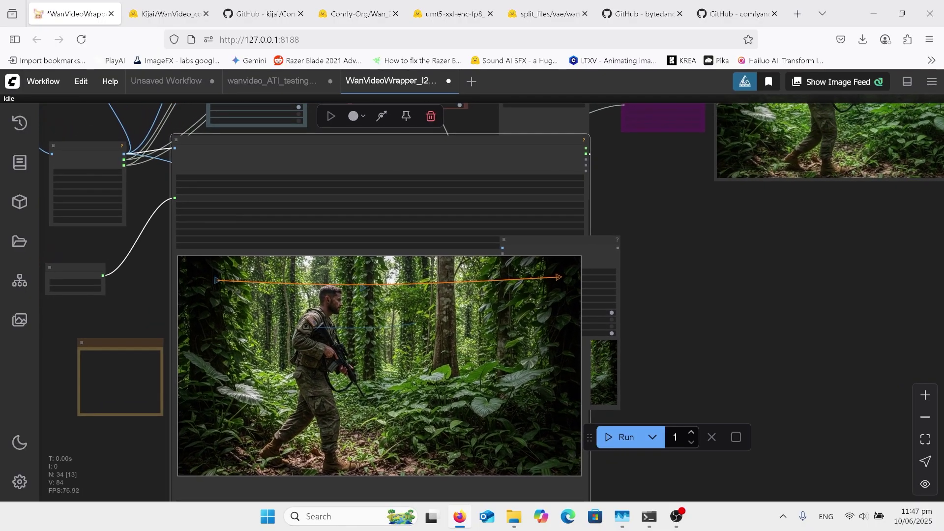
pyautogui.hscroll(-3, 492, 302)
pyautogui.scroll(-5, 492, 290)
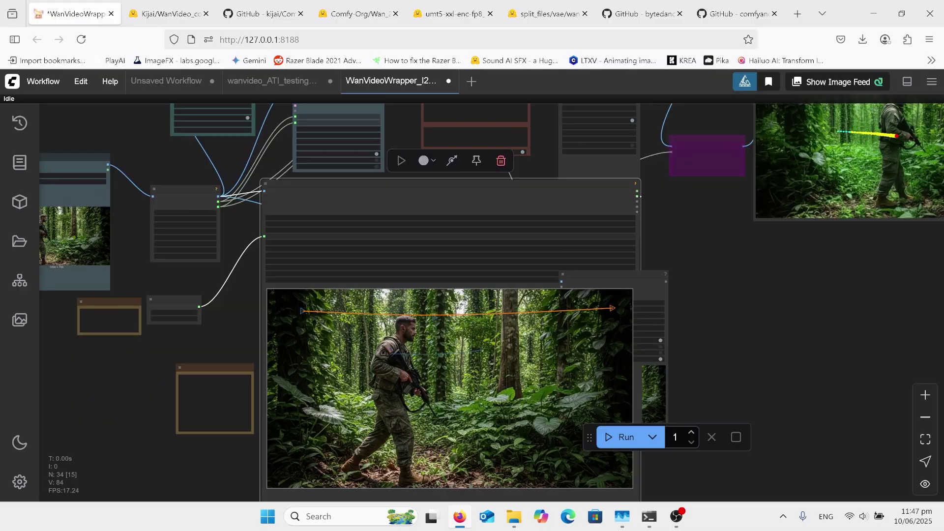
pyautogui.scroll(5, 589, 162)
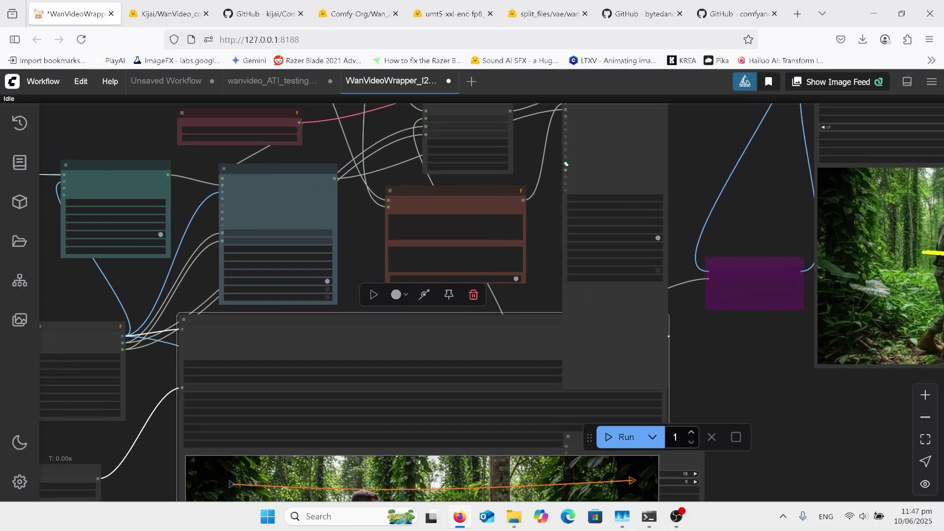
pyautogui.scroll(-1, 565, 164)
pyautogui.moveTo(565, 165); pyautogui.dragTo(565, 244)
pyautogui.scroll(3, 557, 275)
pyautogui.scroll(2, 585, 182)
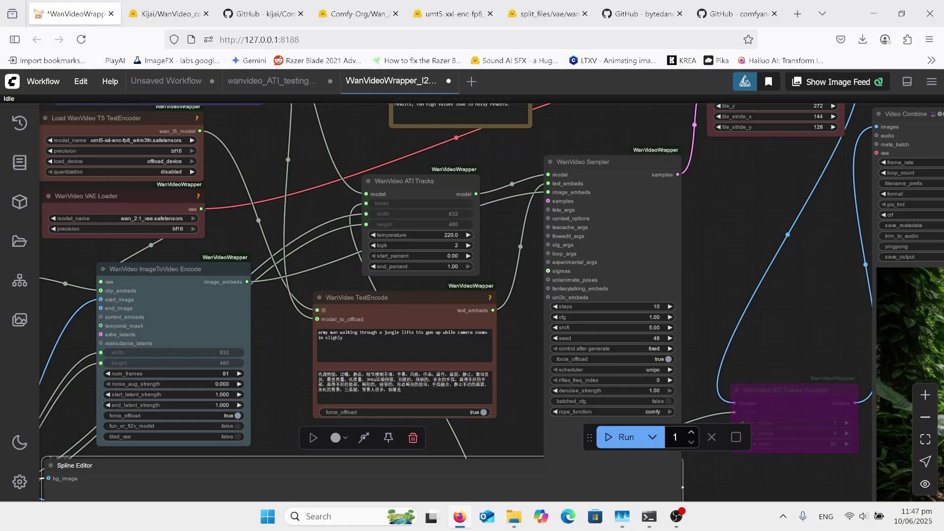
# Step: Examine the whole workflow layout and the soldier video with its motion track in the Video Combine preview
pyautogui.scroll(-12, 781, 242)
pyautogui.scroll(2, 924, 223)
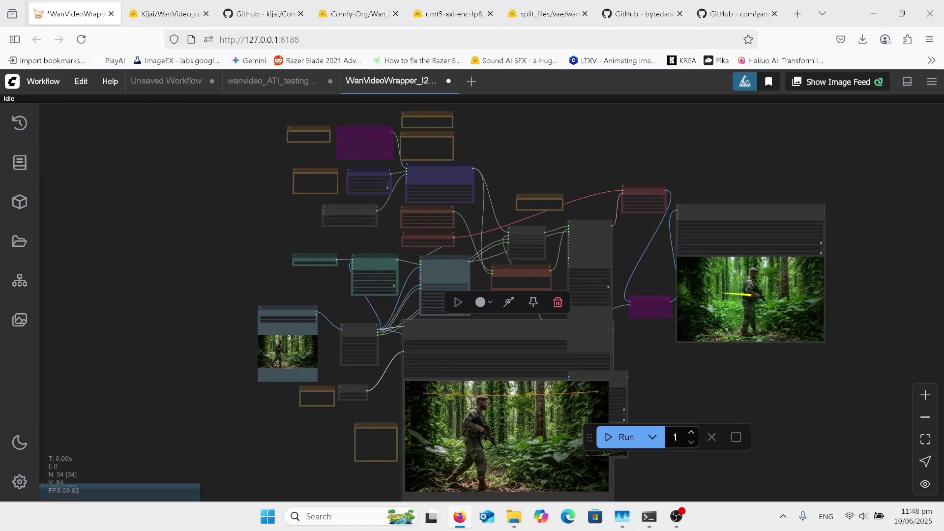
pyautogui.scroll(5, 635, 338)
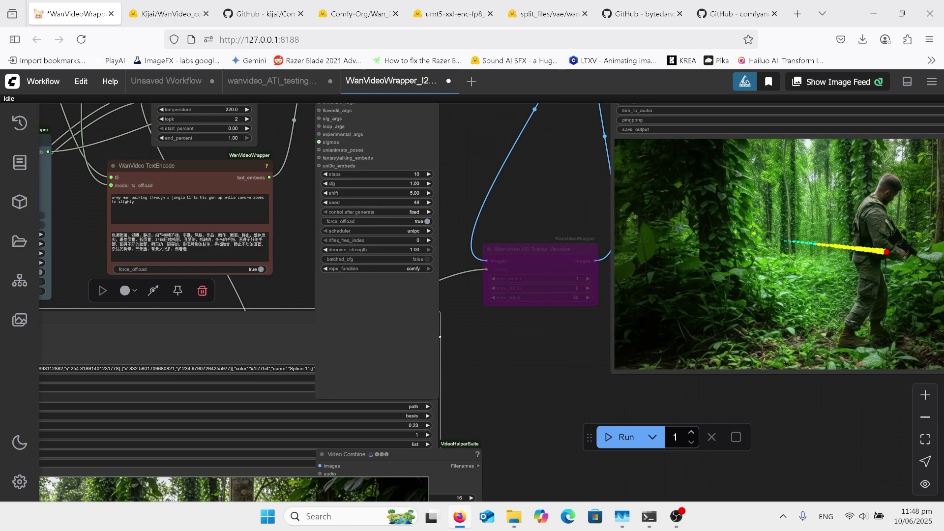
pyautogui.scroll(-5, 272, 351)
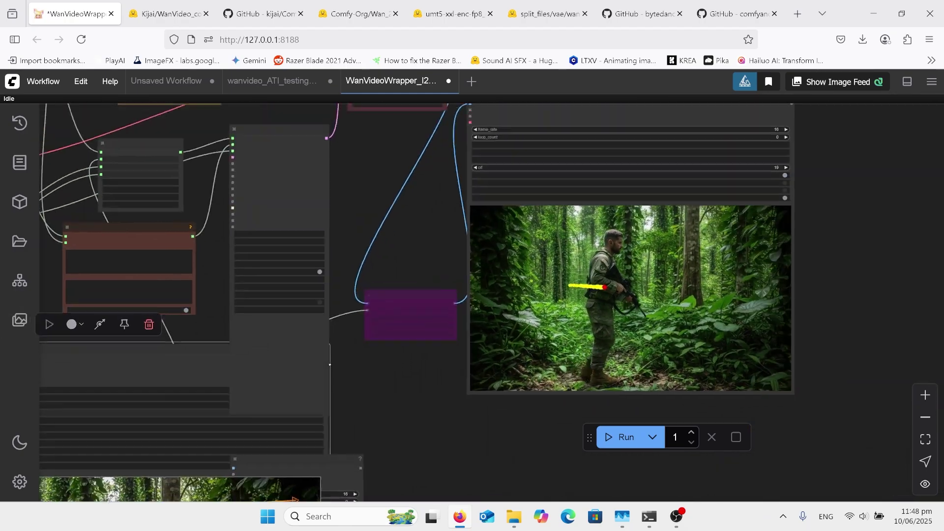
pyautogui.scroll(1, 383, 393)
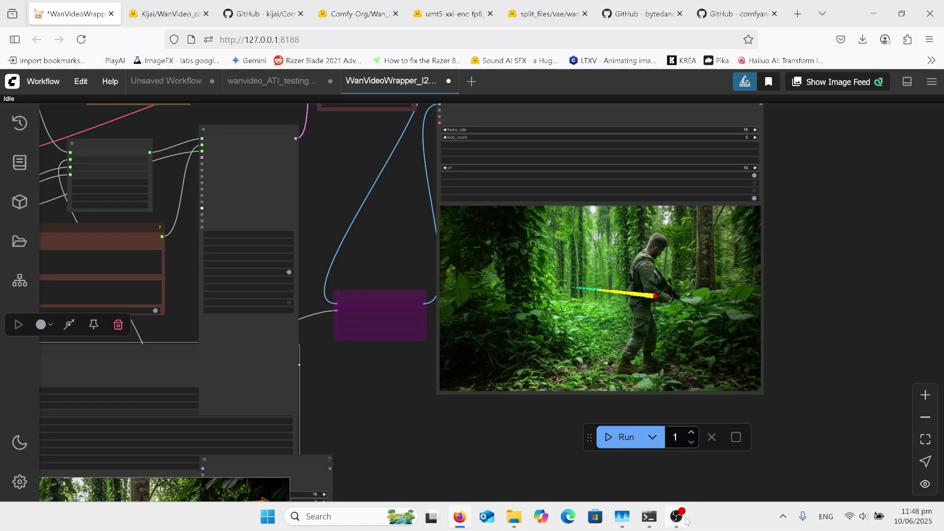
pyautogui.moveTo(690, 508)
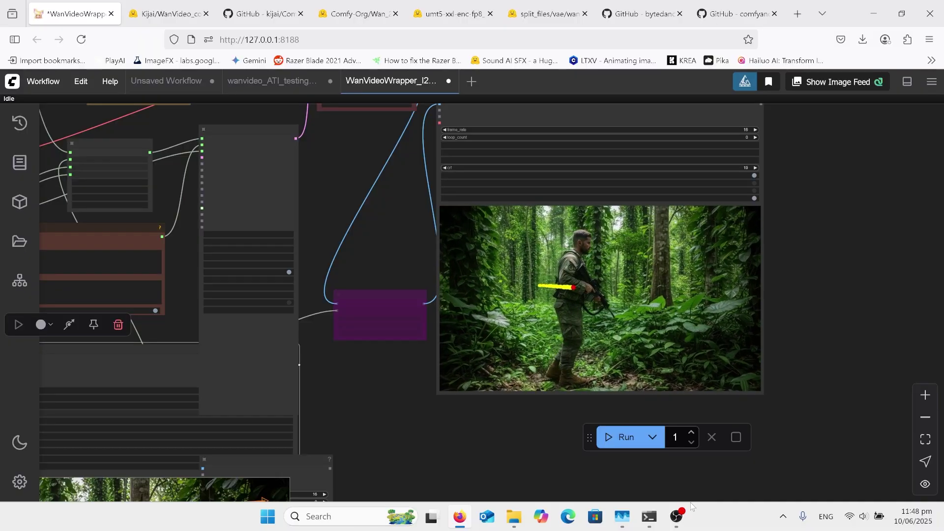